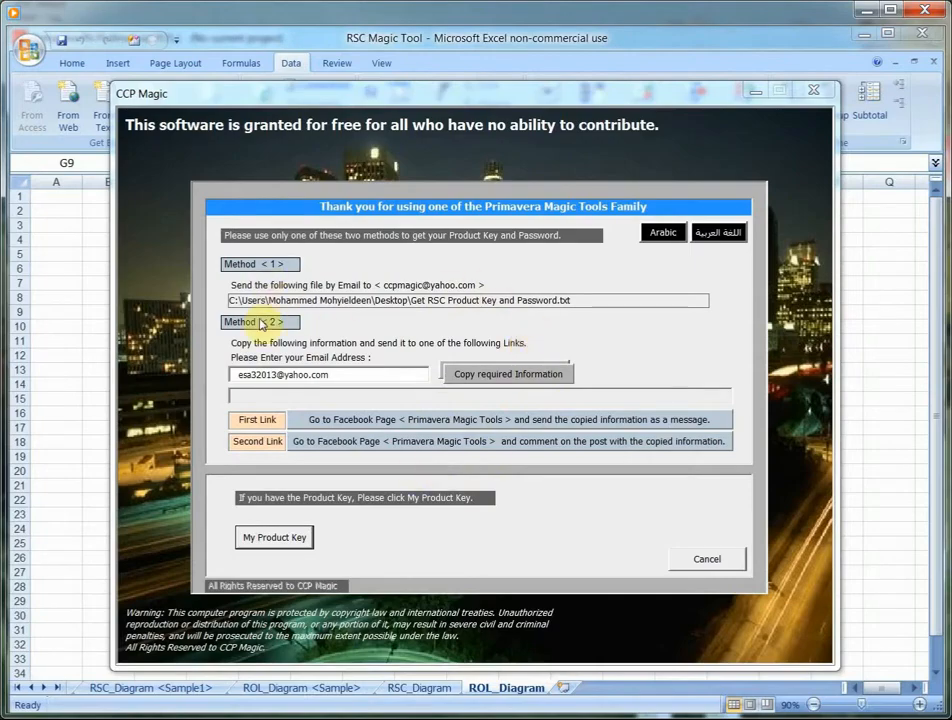
# - Reveal the product key fields in the registration window and open the RSC Magic Tool form from the ROL_Diagram sheet
pyautogui.click(257, 538)
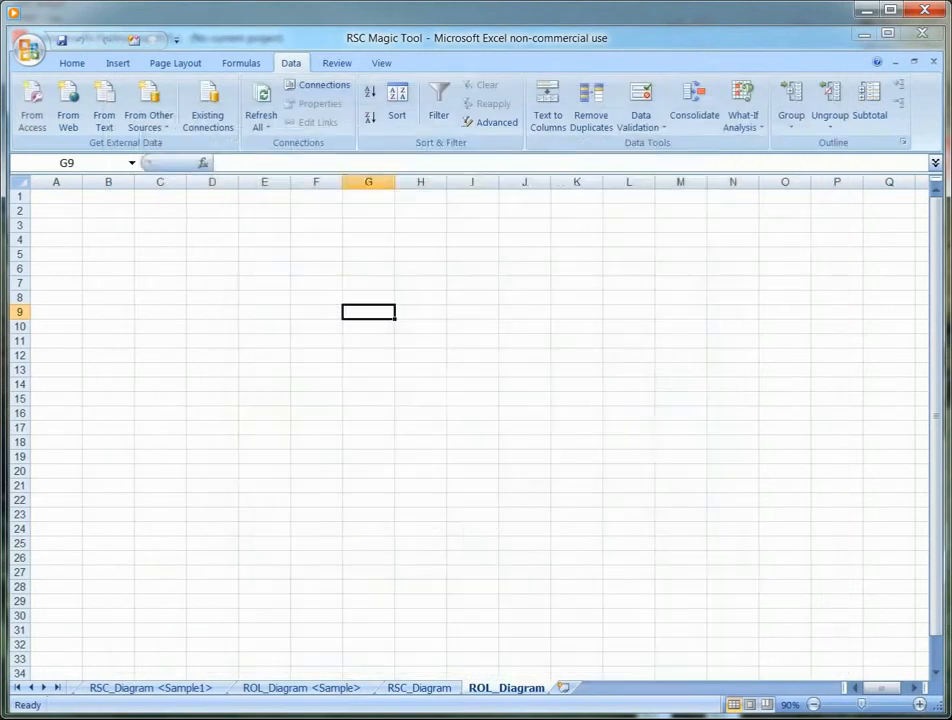
pyautogui.rightClick(472, 372)
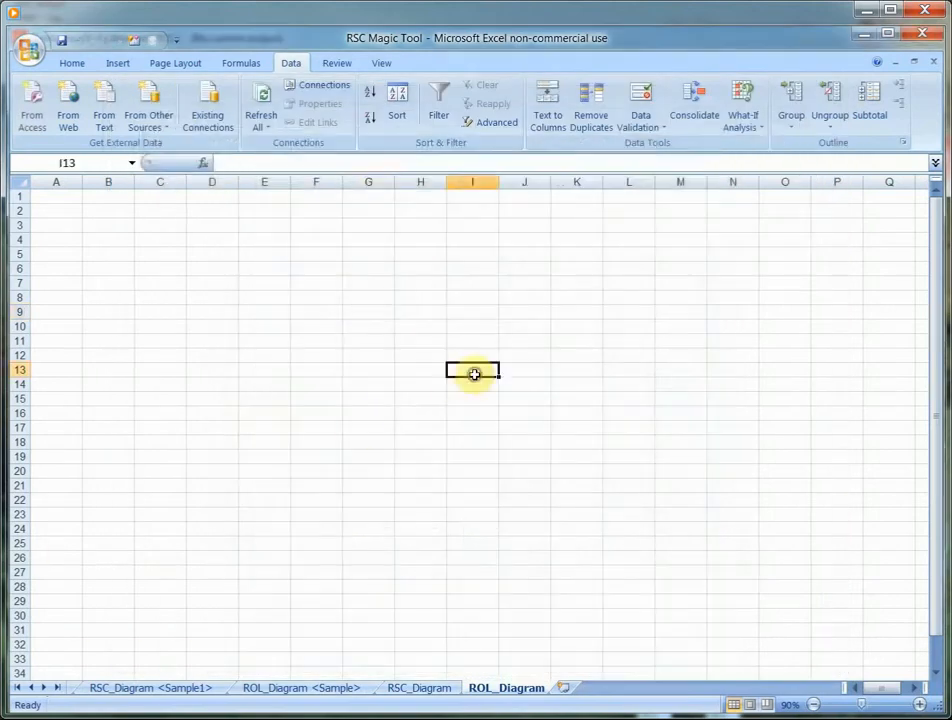
pyautogui.click(527, 665)
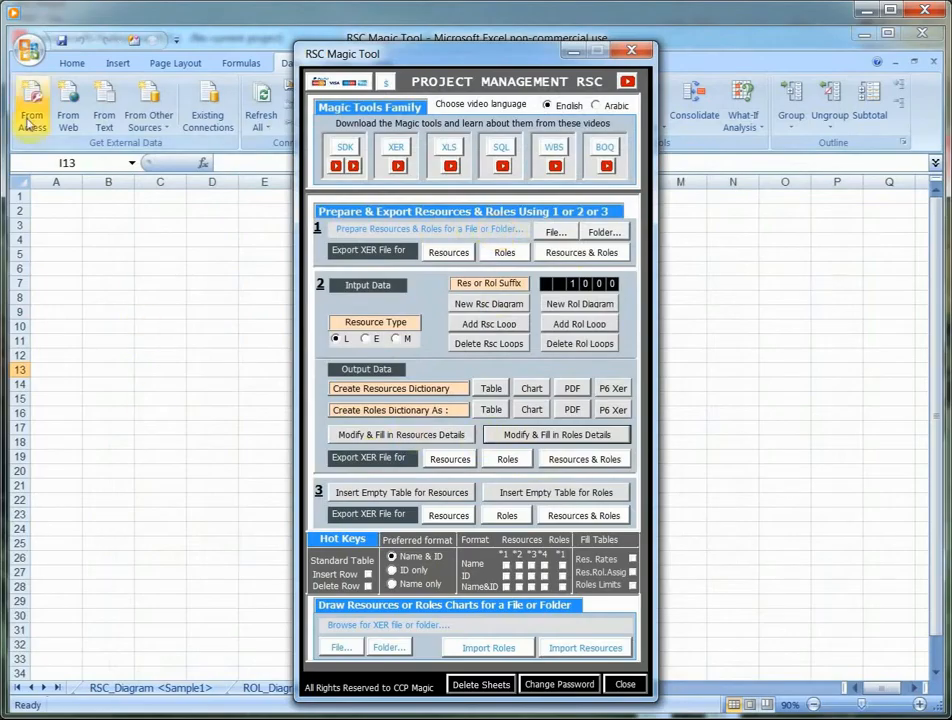
# - Check the Trust Center macro settings for enabling all macros and trusting access to the VBA project object model
pyautogui.click(29, 54)
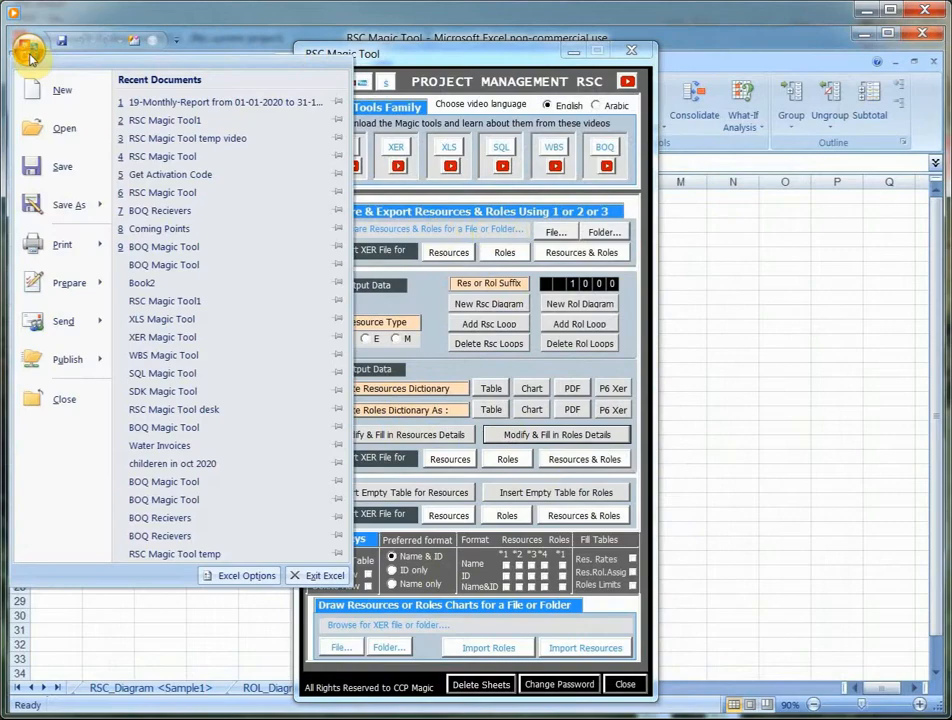
pyautogui.click(240, 577)
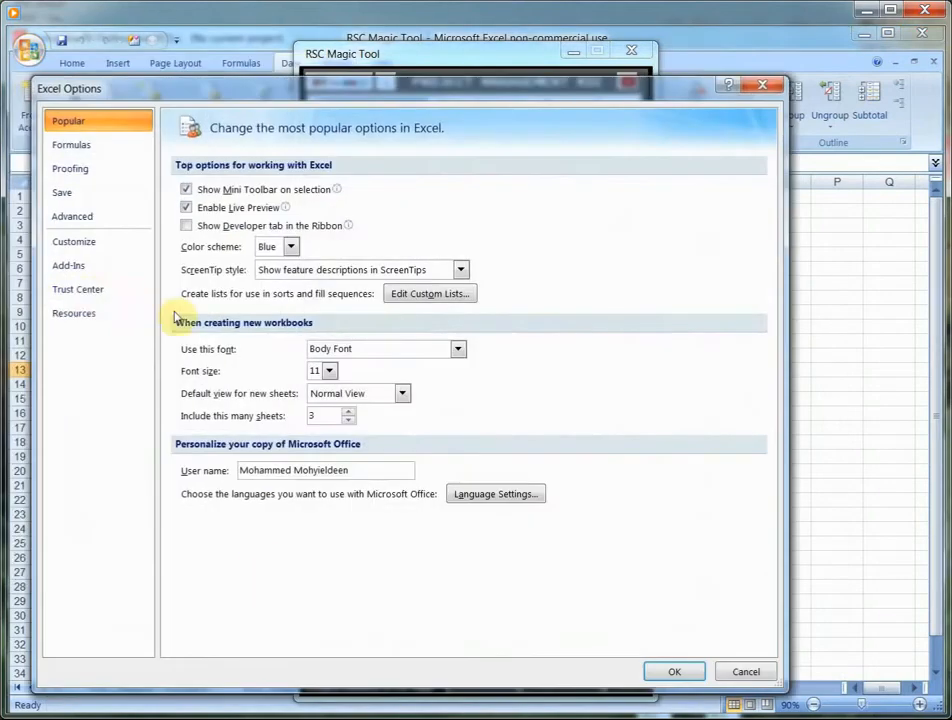
pyautogui.click(60, 291)
pyautogui.click(684, 395)
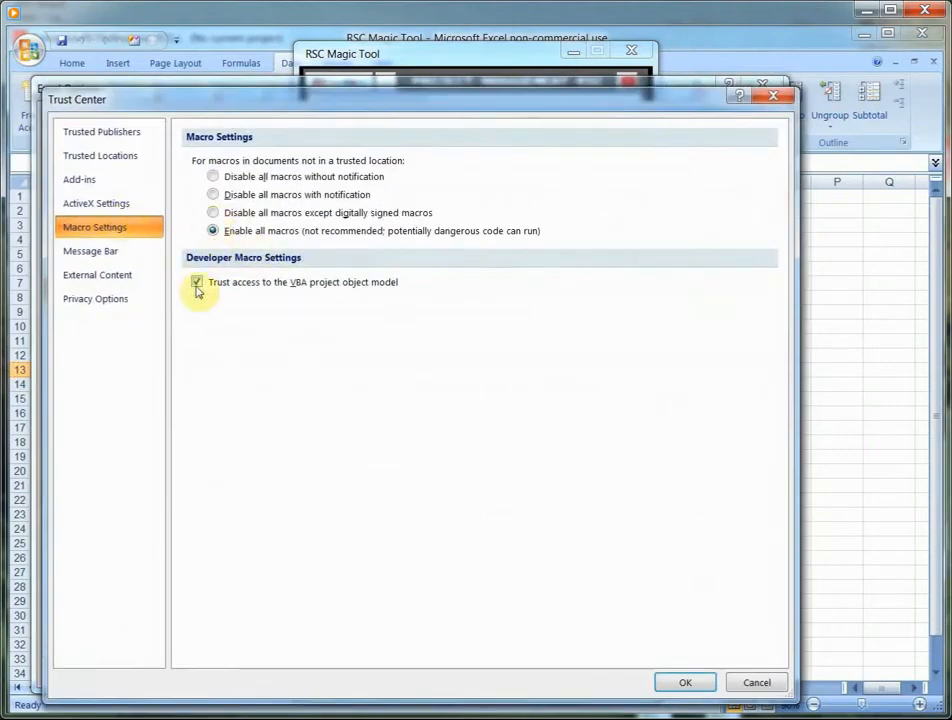
pyautogui.click(700, 684)
pyautogui.click(686, 674)
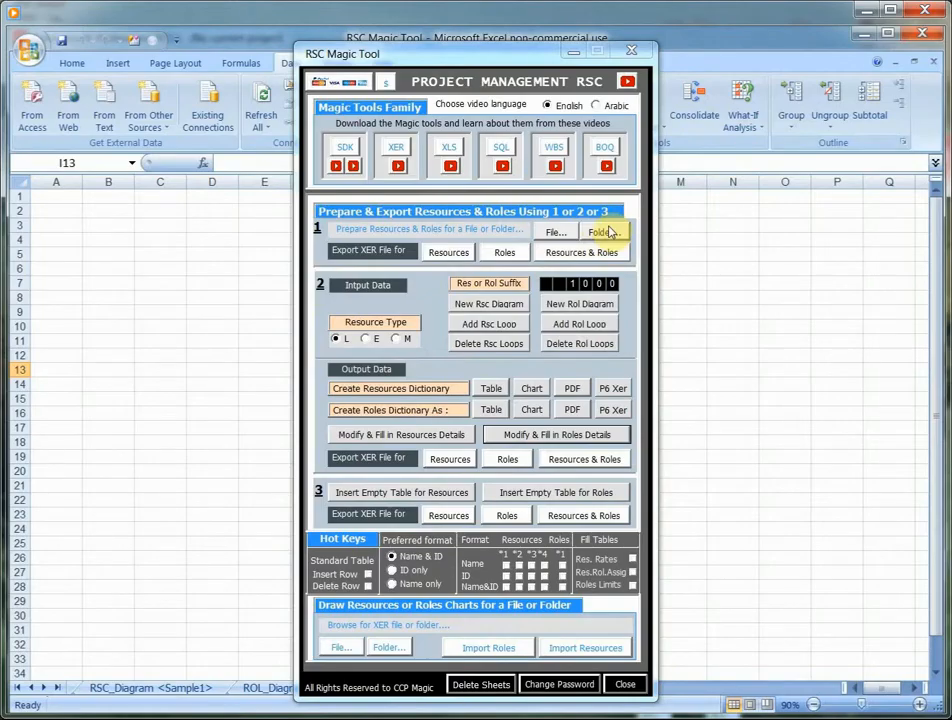
# - Load the Samples P6 file under method 1 and prepare its resources and roles tables, accepting the Arabic character test
pyautogui.click(556, 238)
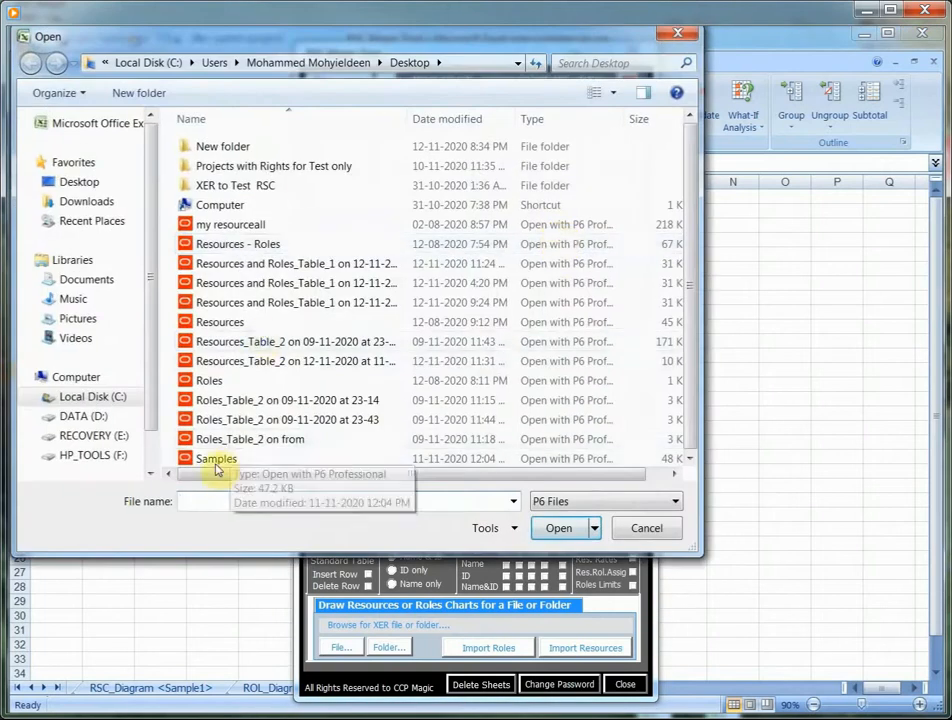
pyautogui.click(214, 462)
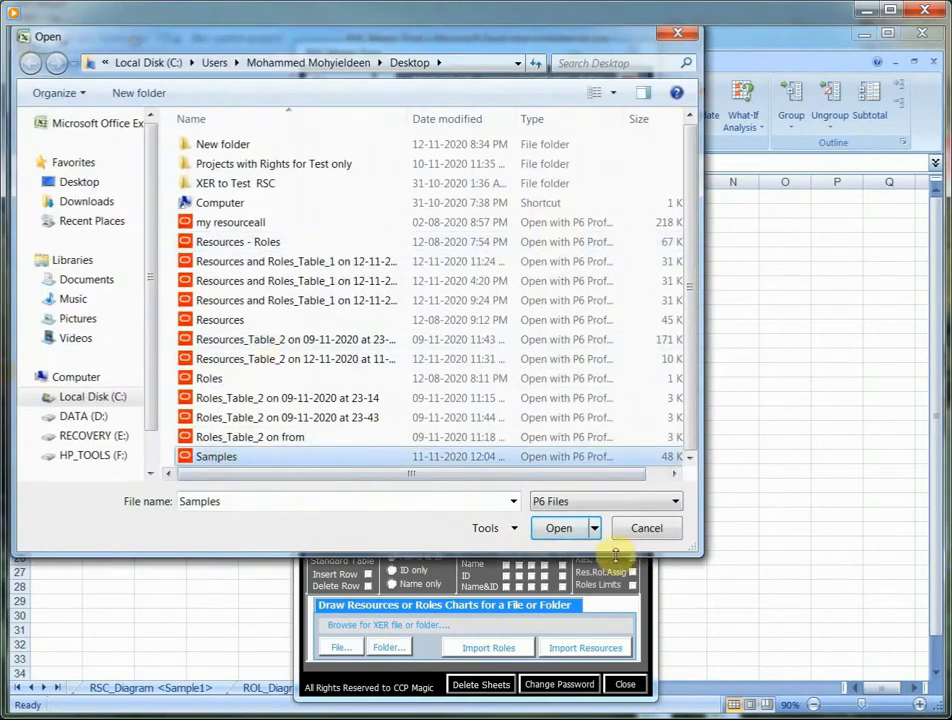
pyautogui.click(558, 530)
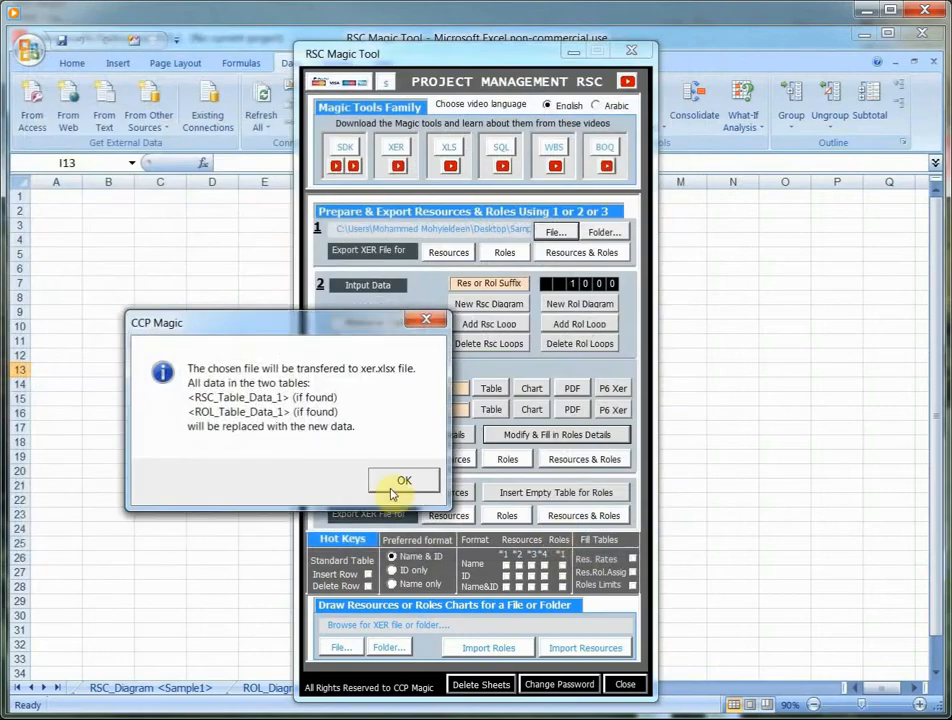
pyautogui.click(401, 482)
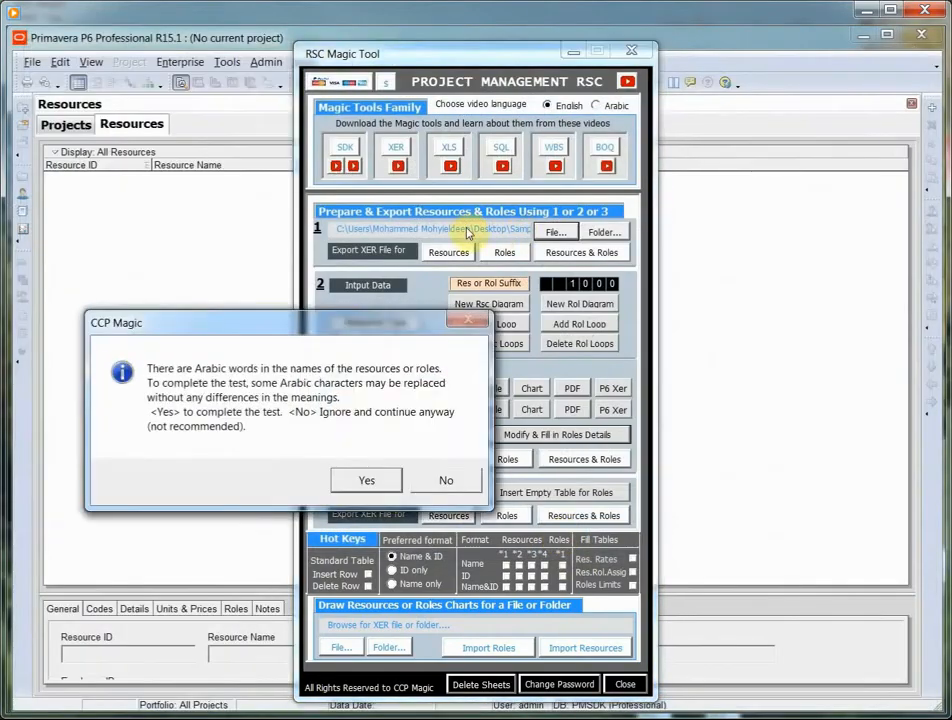
pyautogui.click(366, 479)
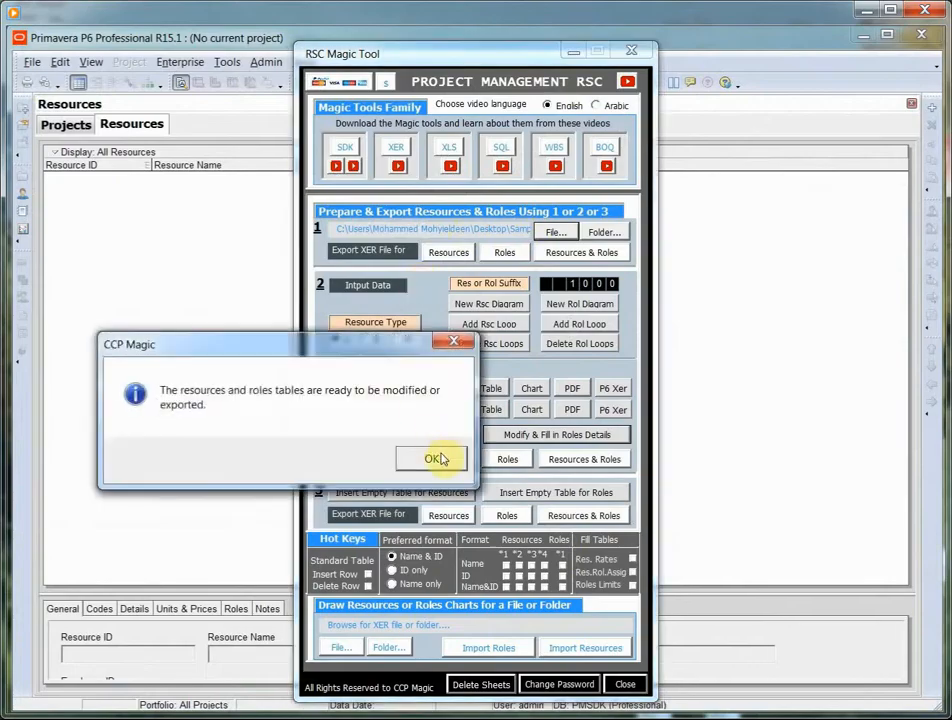
pyautogui.click(438, 459)
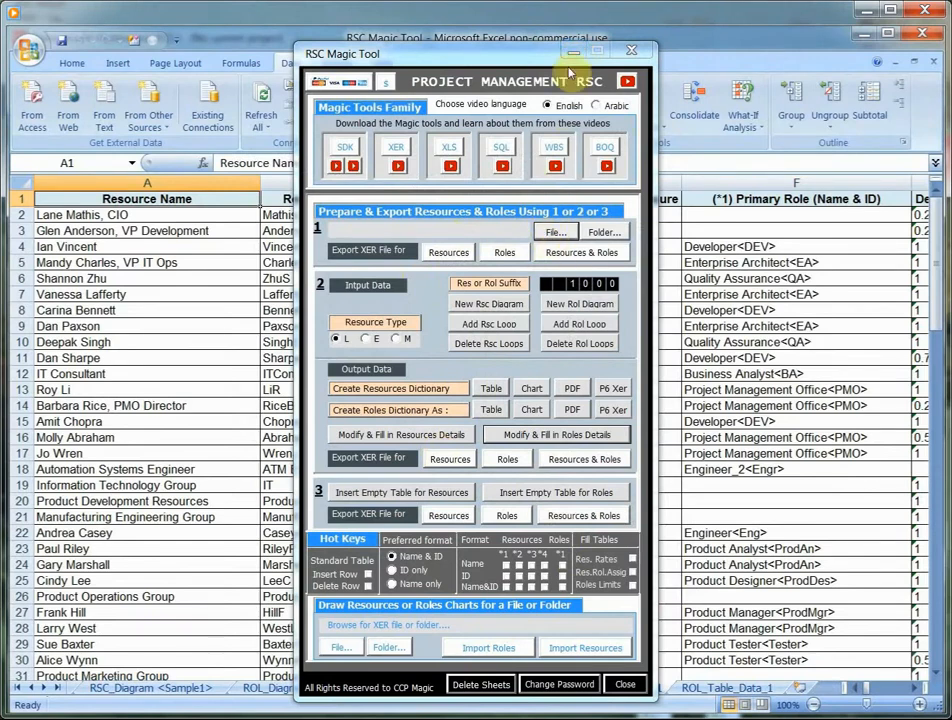
# - Examine all columns of the RSC_Table_Data_1 sheet, including resource details, rates, and role assignments
pyautogui.click(575, 58)
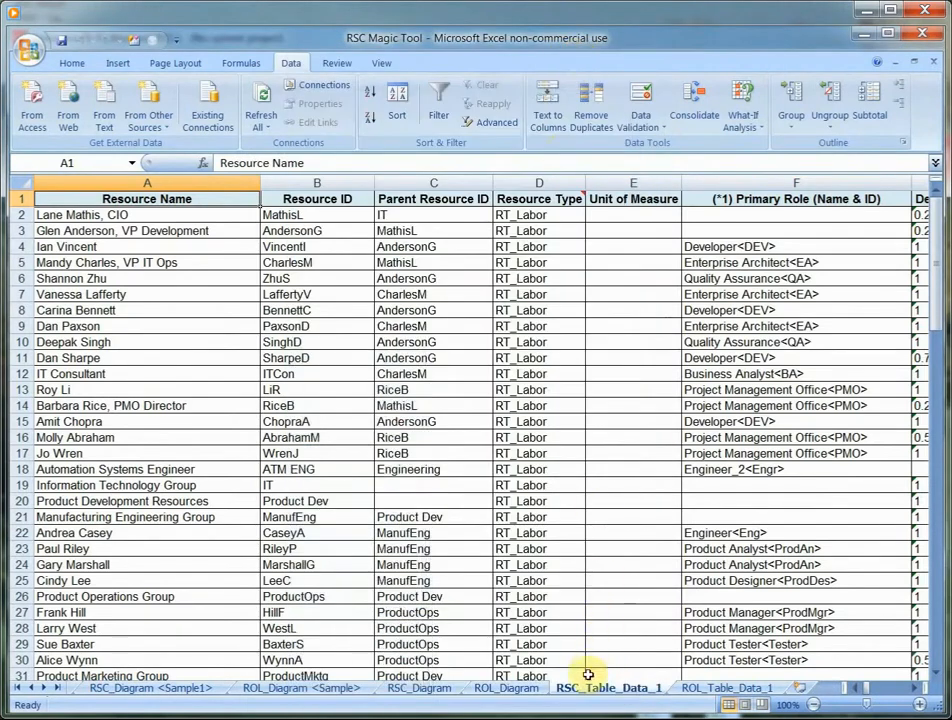
pyautogui.click(720, 697)
pyautogui.click(616, 692)
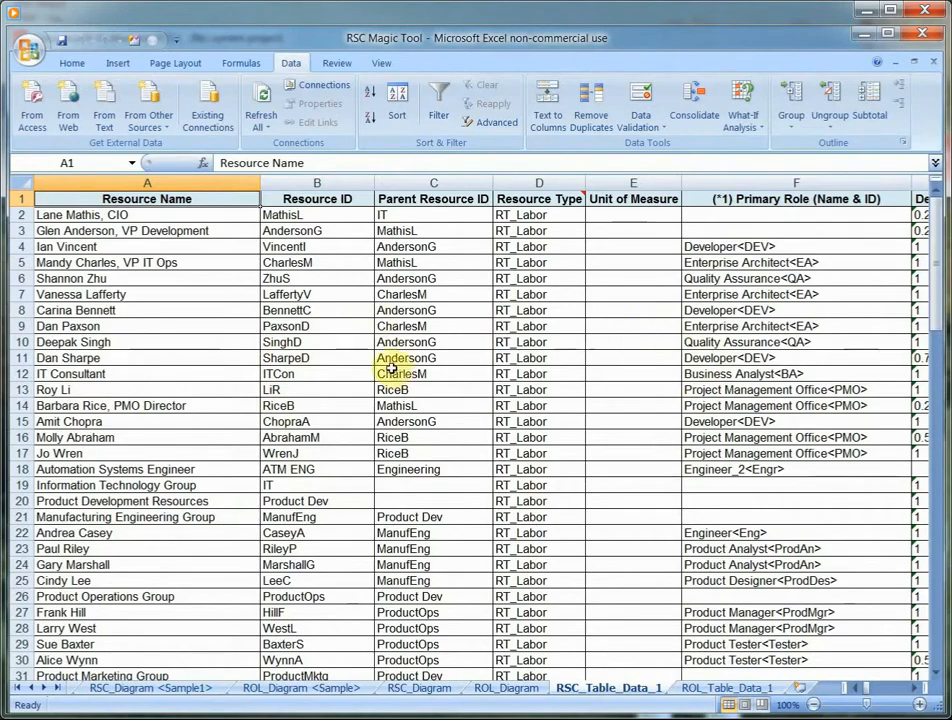
pyautogui.click(917, 689)
pyautogui.click(917, 689)
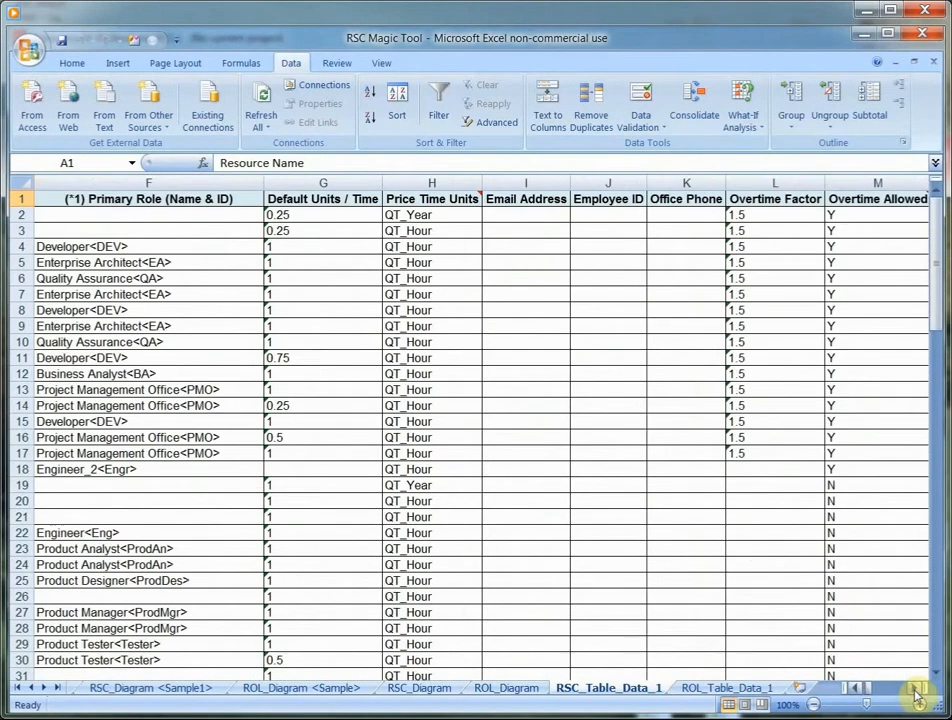
pyautogui.click(917, 689)
pyautogui.click(917, 689)
pyautogui.click(917, 689)
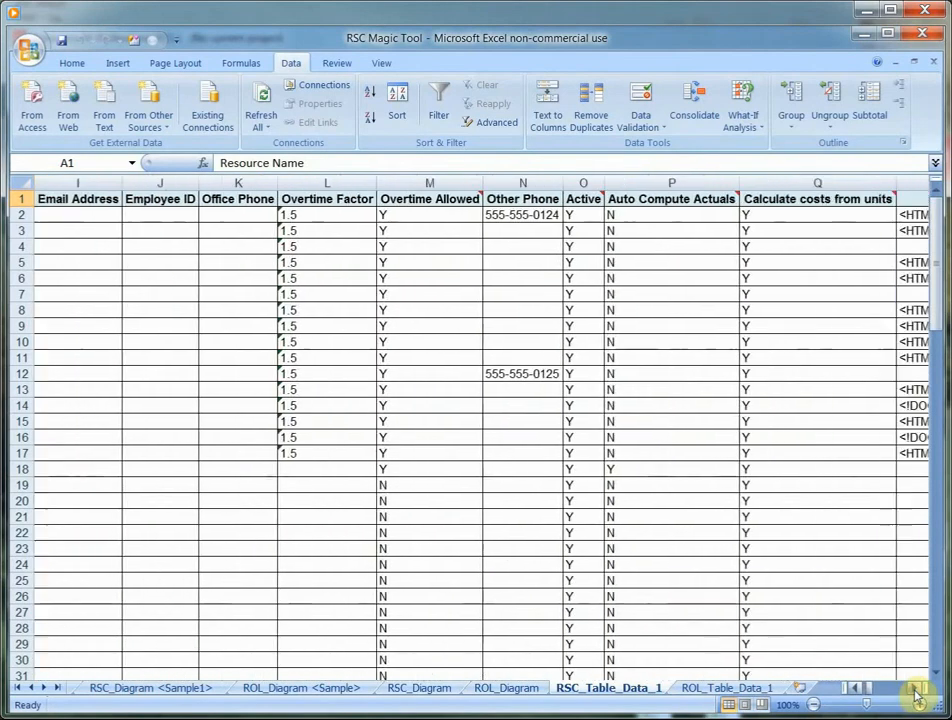
pyautogui.click(917, 689)
pyautogui.click(917, 689)
pyautogui.click(917, 689)
pyautogui.click(917, 689)
pyautogui.click(917, 689)
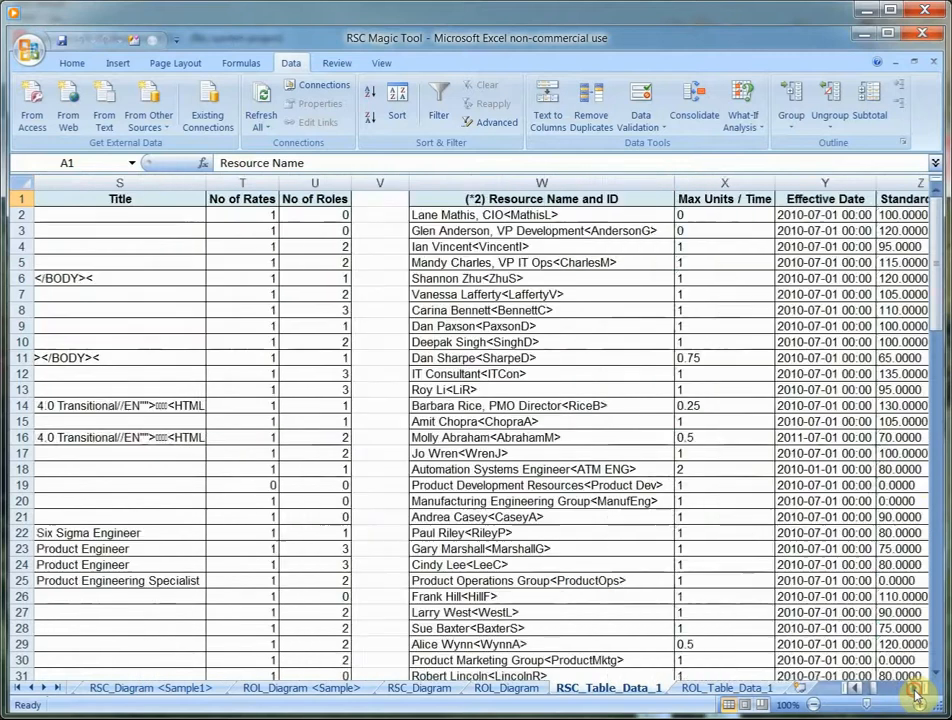
pyautogui.click(917, 689)
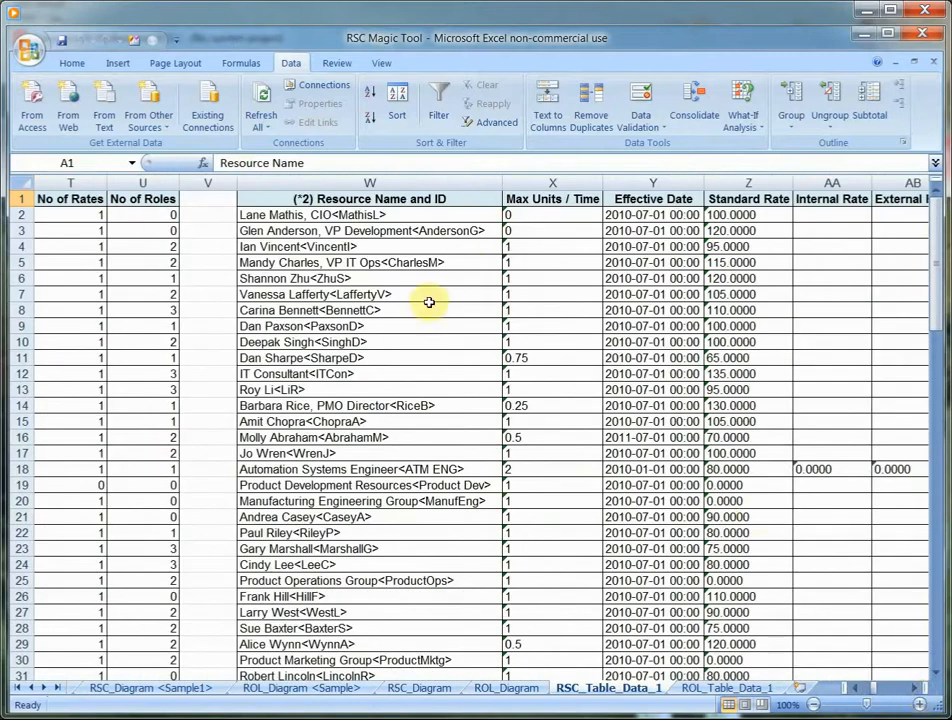
pyautogui.click(920, 692)
pyautogui.click(920, 692)
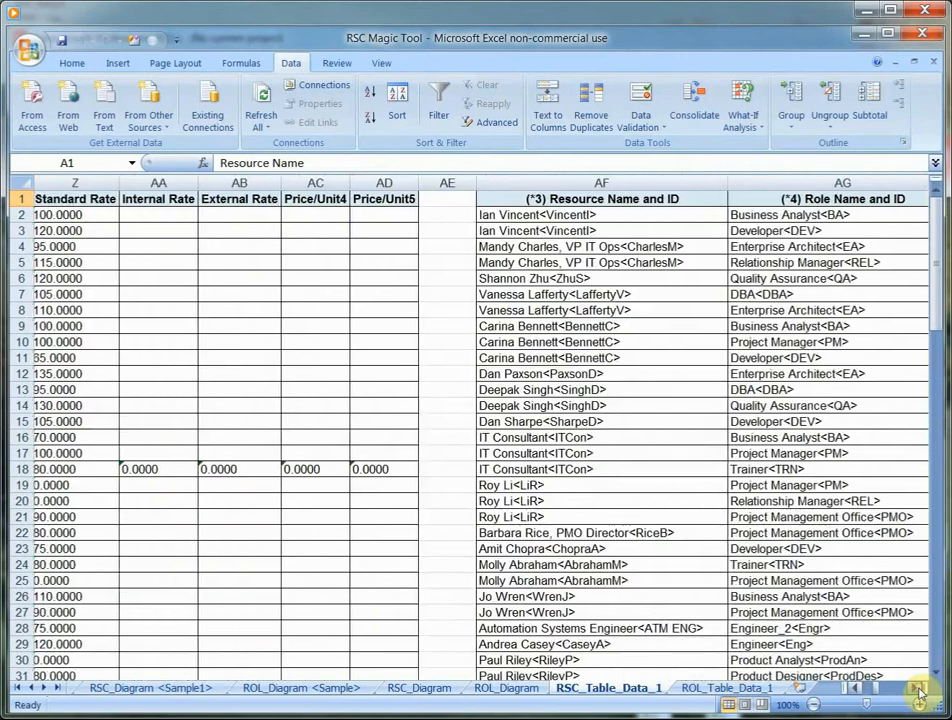
pyautogui.click(920, 692)
pyautogui.click(920, 692)
pyautogui.click(920, 692)
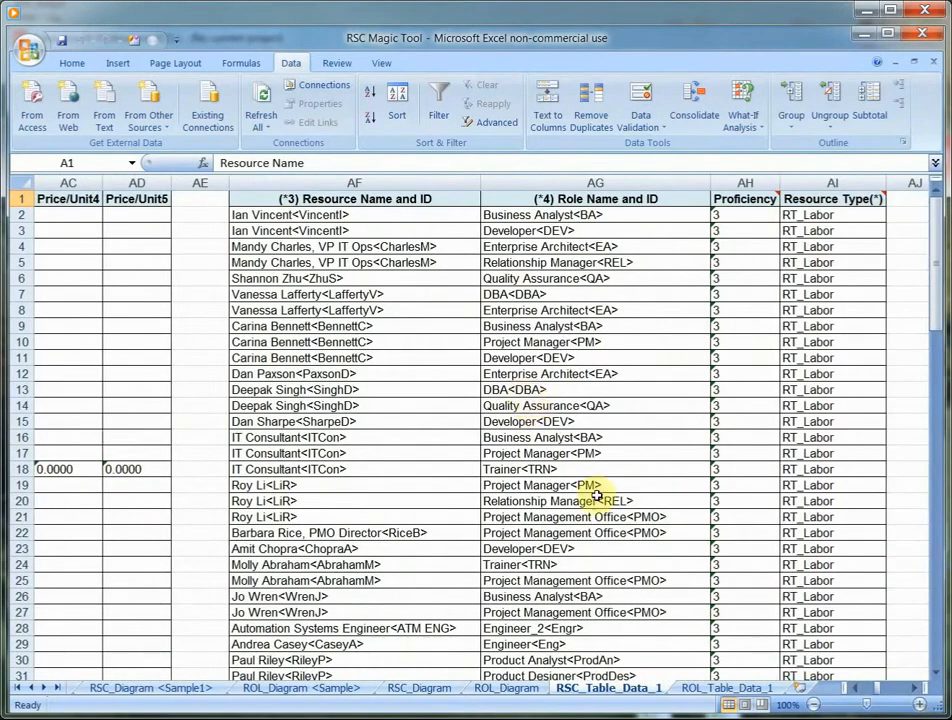
pyautogui.click(813, 704)
pyautogui.click(813, 704)
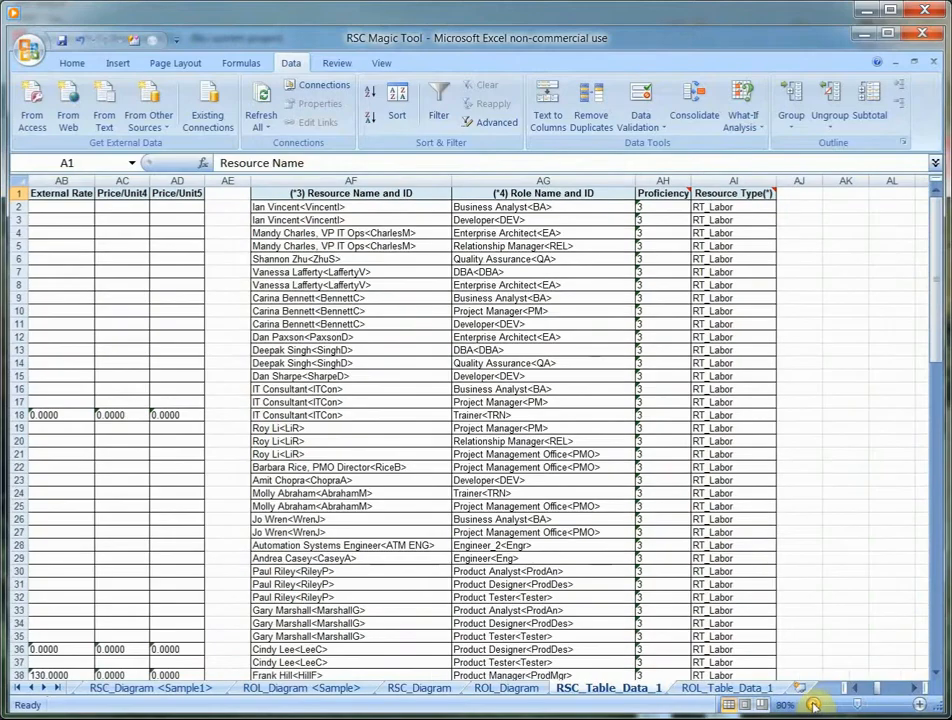
pyautogui.moveTo(876, 693); pyautogui.dragTo(852, 690)
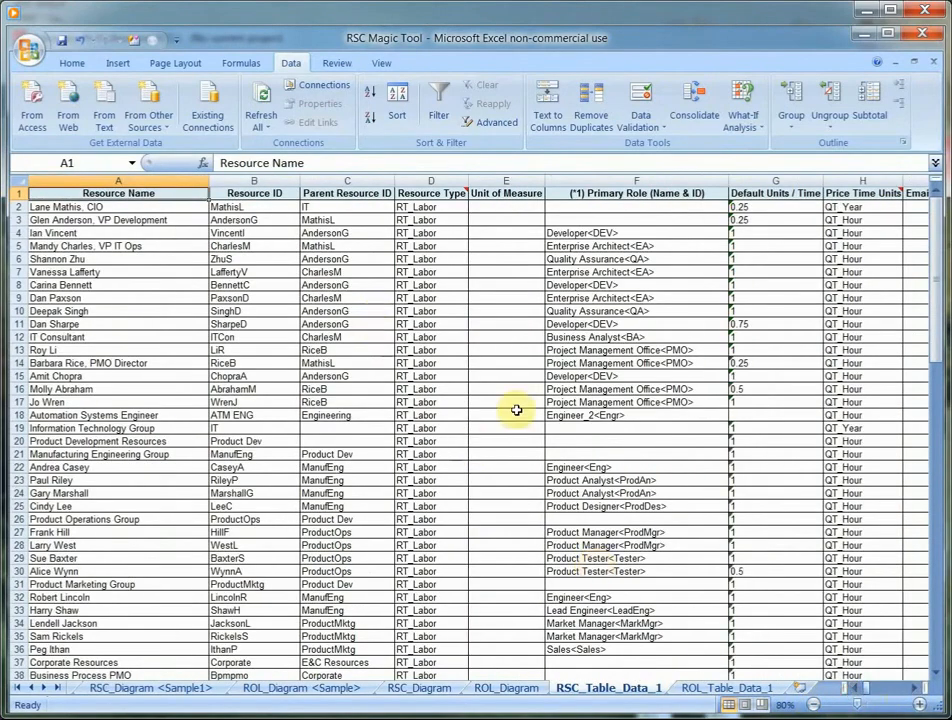
# - Examine all columns of the ROL_Table_Data_1 sheet, including role details, rates, and maximum units by effective date
pyautogui.click(716, 689)
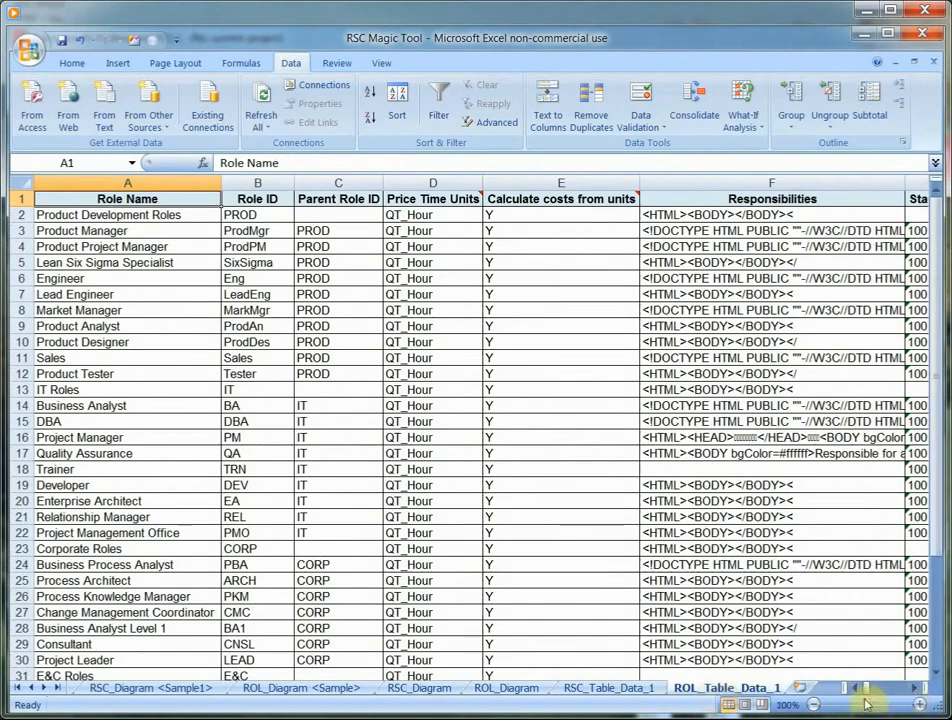
pyautogui.click(814, 705)
pyautogui.click(814, 705)
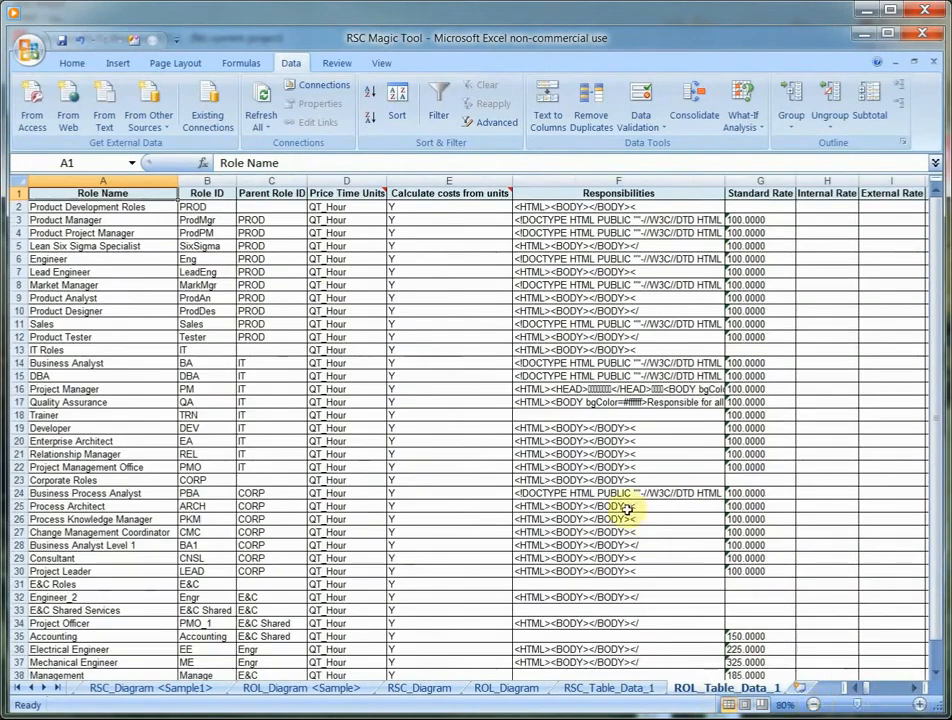
pyautogui.click(916, 689)
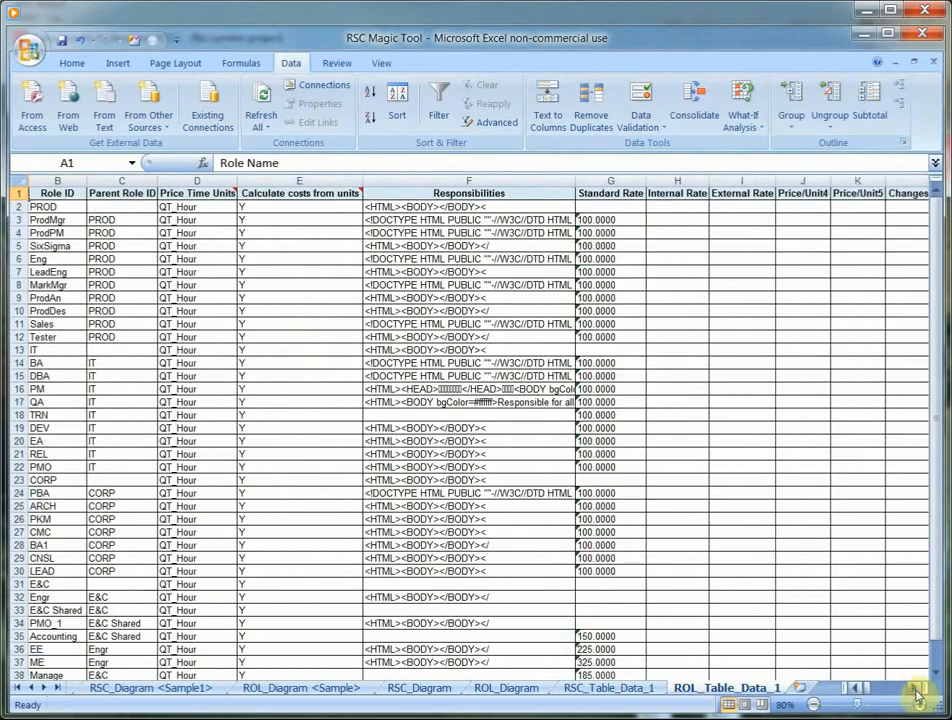
pyautogui.click(916, 689)
pyautogui.click(916, 689)
pyautogui.click(916, 689)
pyautogui.click(916, 689)
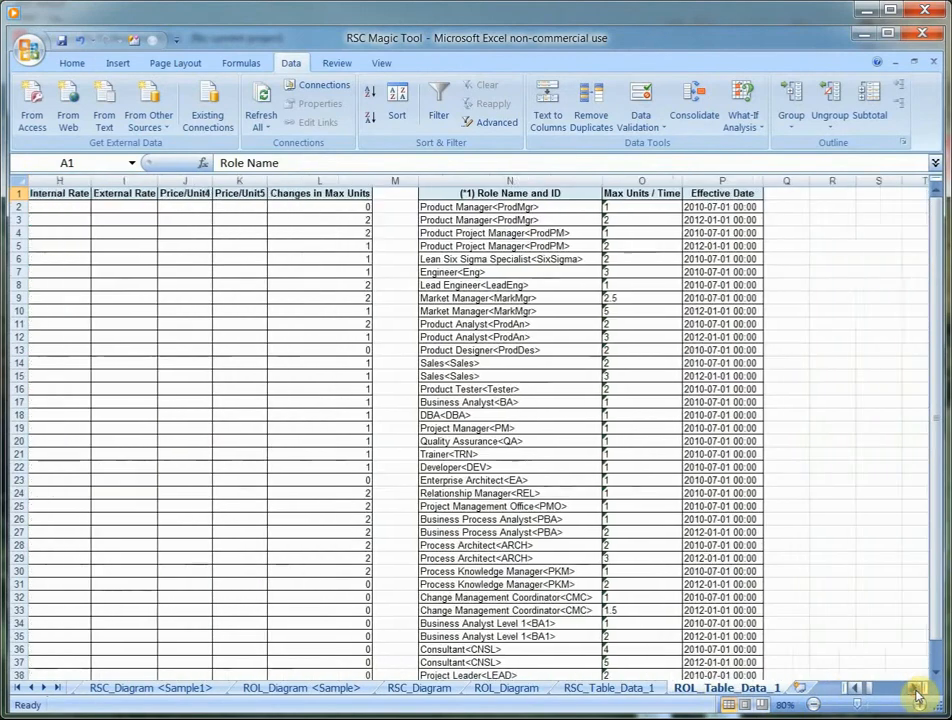
pyautogui.click(916, 689)
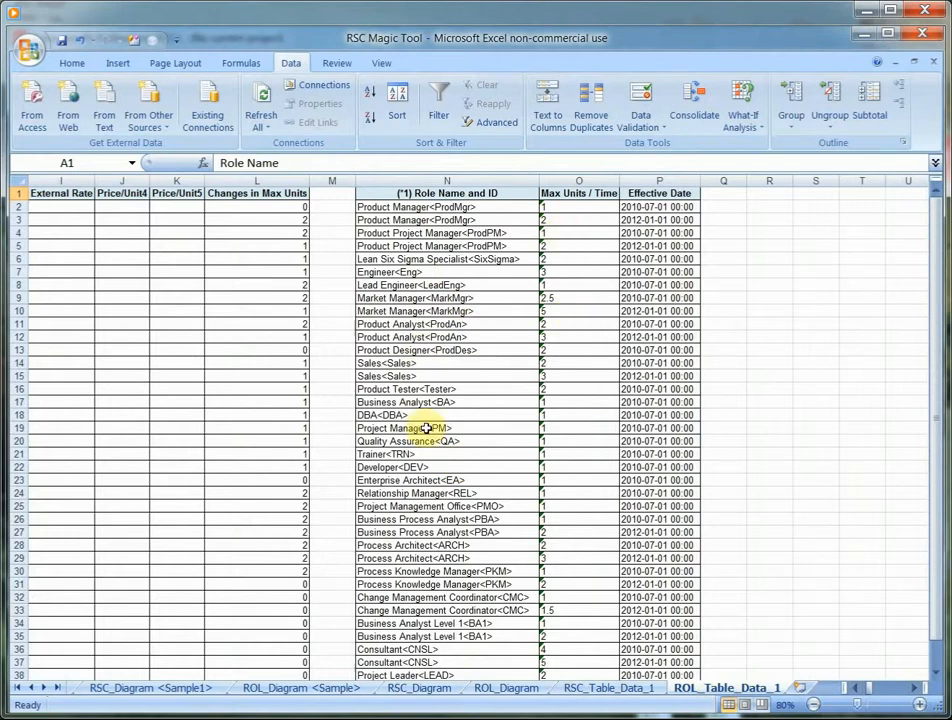
pyautogui.click(857, 690)
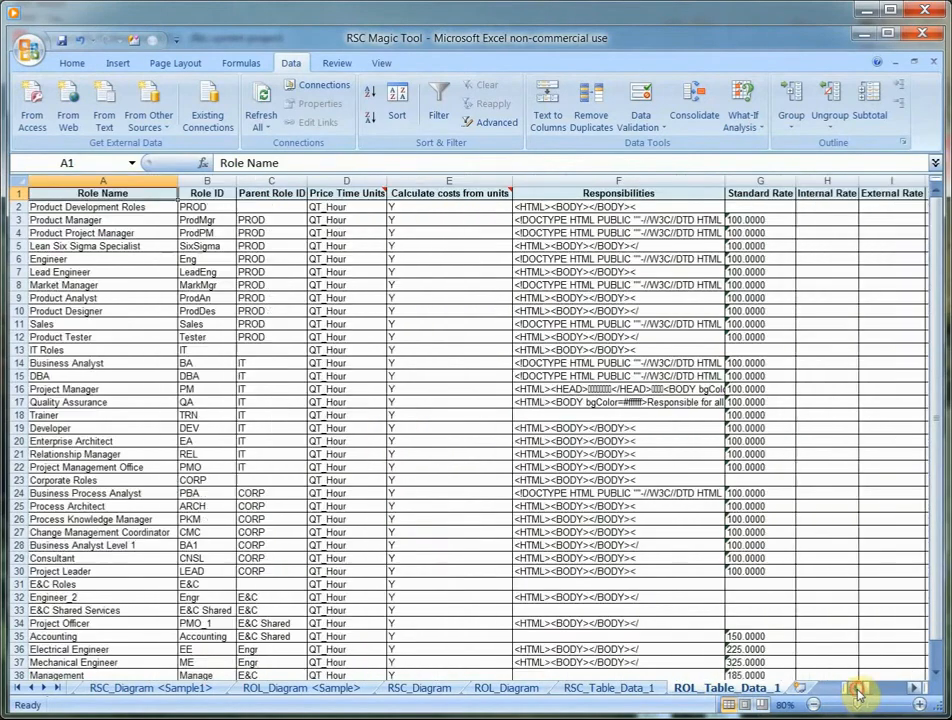
# - Return to the RSC_Table_Data_1 sheet and reopen the RSC Magic Tool form
pyautogui.click(615, 688)
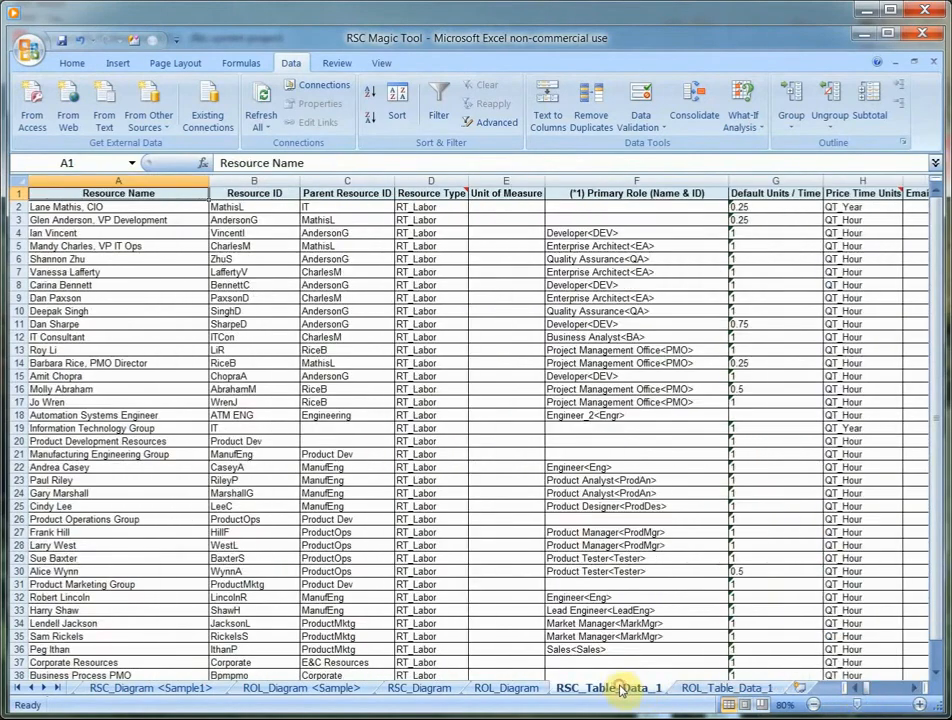
pyautogui.rightClick(447, 416)
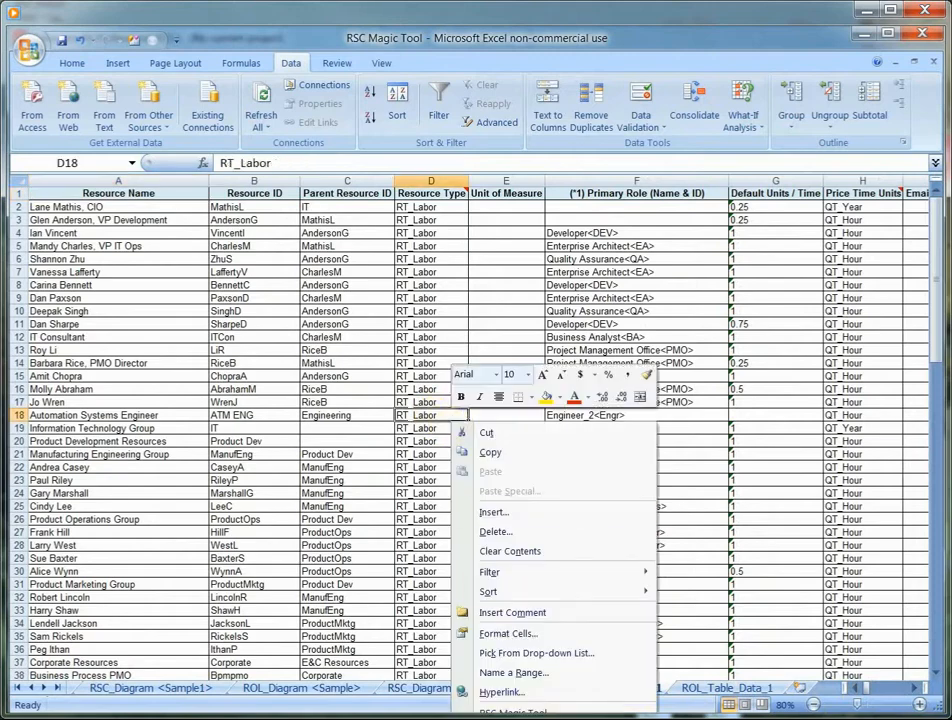
pyautogui.click(512, 712)
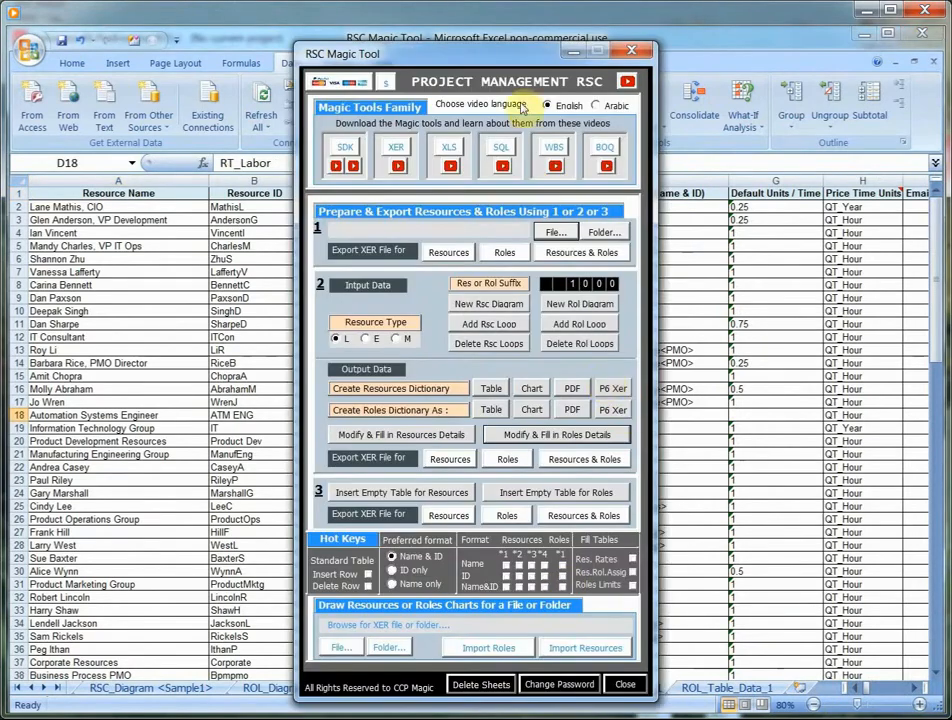
# - Move the RSC Magic Tool form clear of the Primary Role column and switch the resources *1 column to the Name format
pyautogui.moveTo(378, 48); pyautogui.dragTo(255, 66)
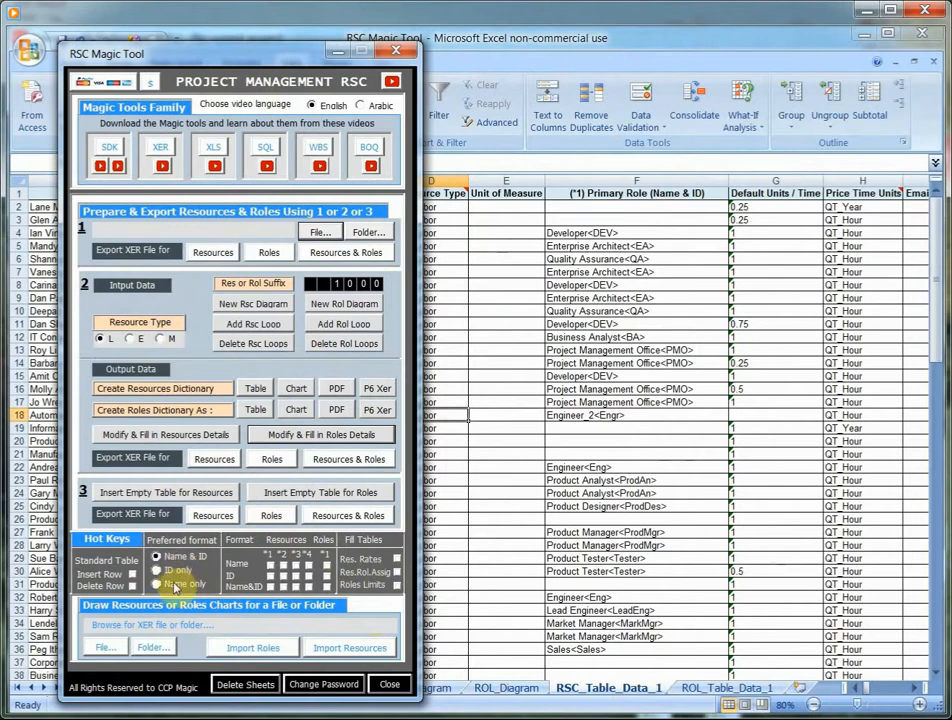
pyautogui.moveTo(207, 42); pyautogui.dragTo(182, 38)
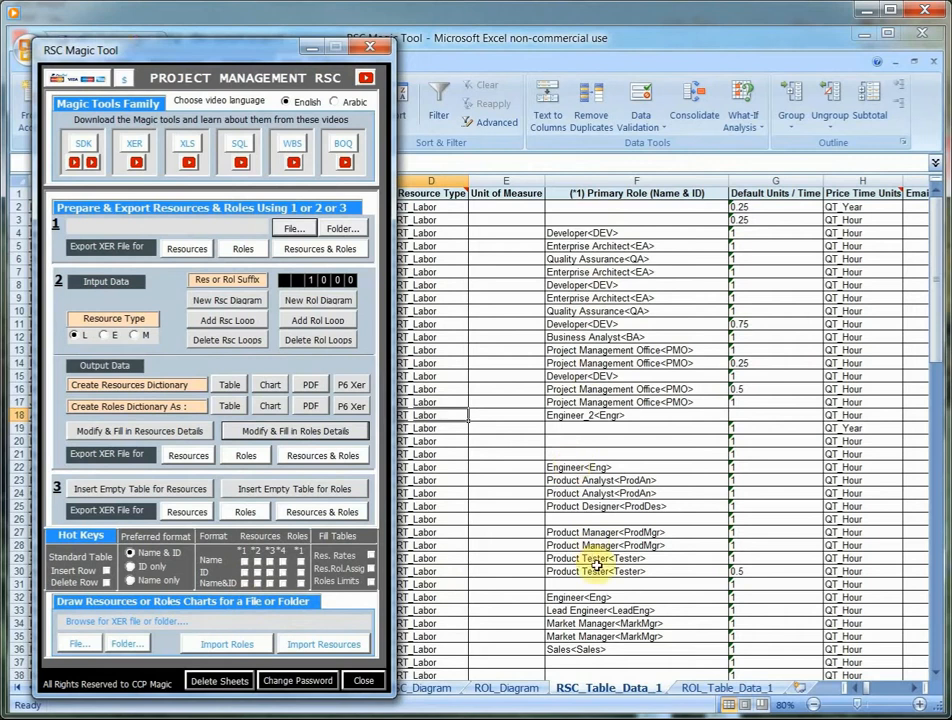
pyautogui.click(245, 564)
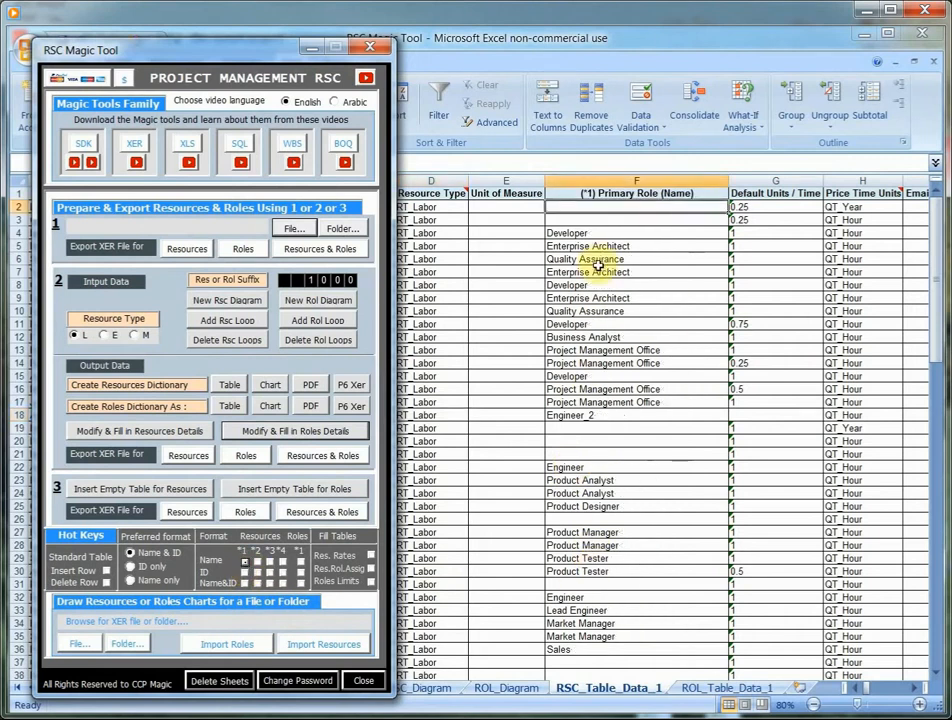
# - Switch the *1 Primary Role column of the resources table to the ID format, and finally to Name & ID
pyautogui.click(245, 573)
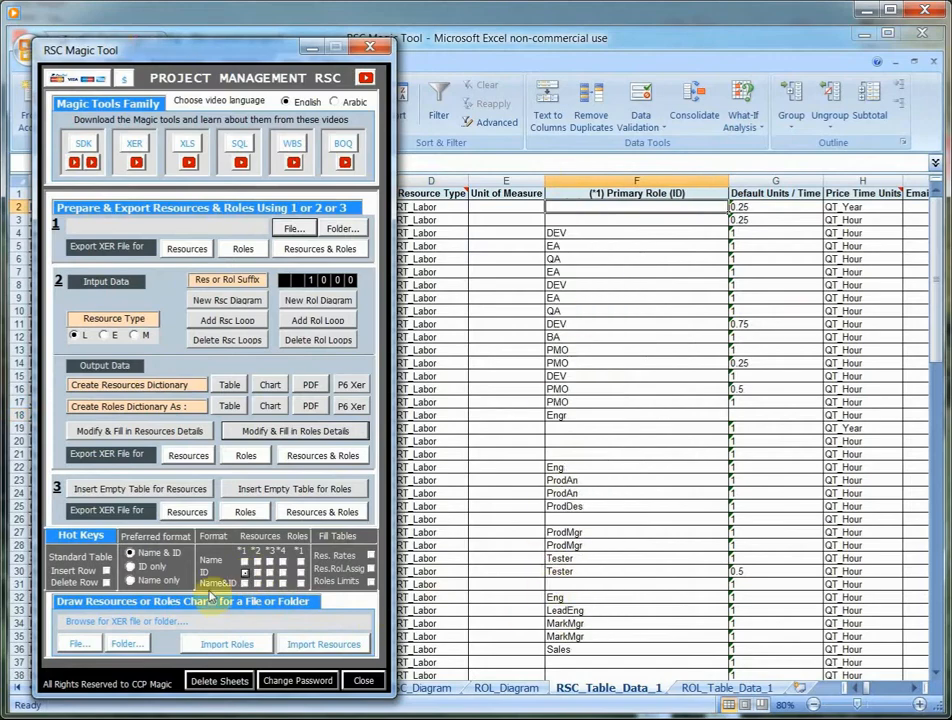
pyautogui.click(244, 584)
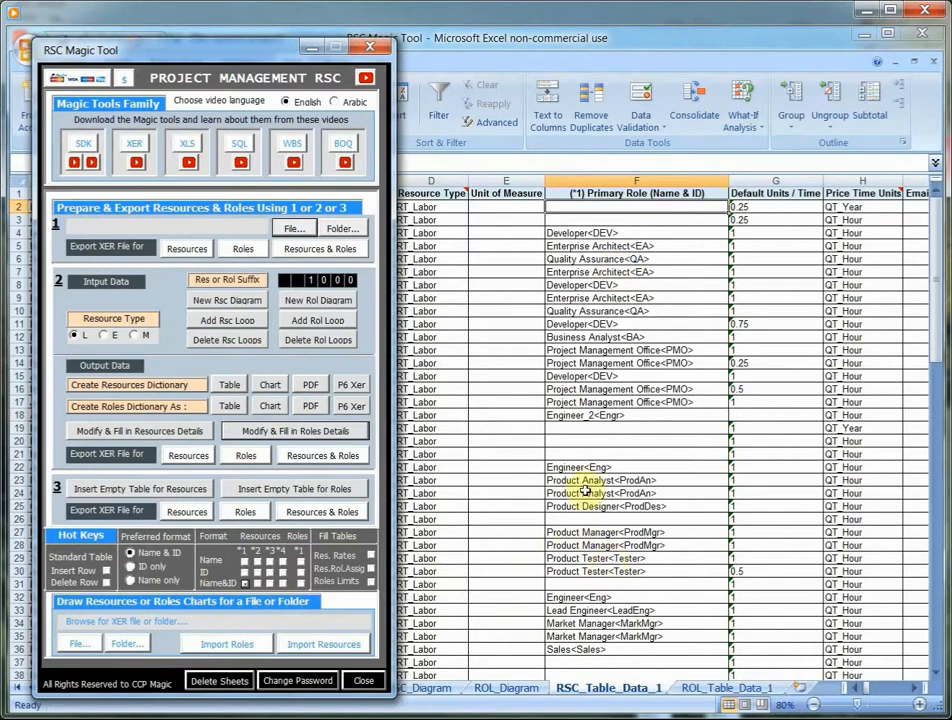
# - Cycle the *2 resource column beside the rates through the Name and ID formats, ending on Name & ID
pyautogui.hscroll(11, 918, 694)
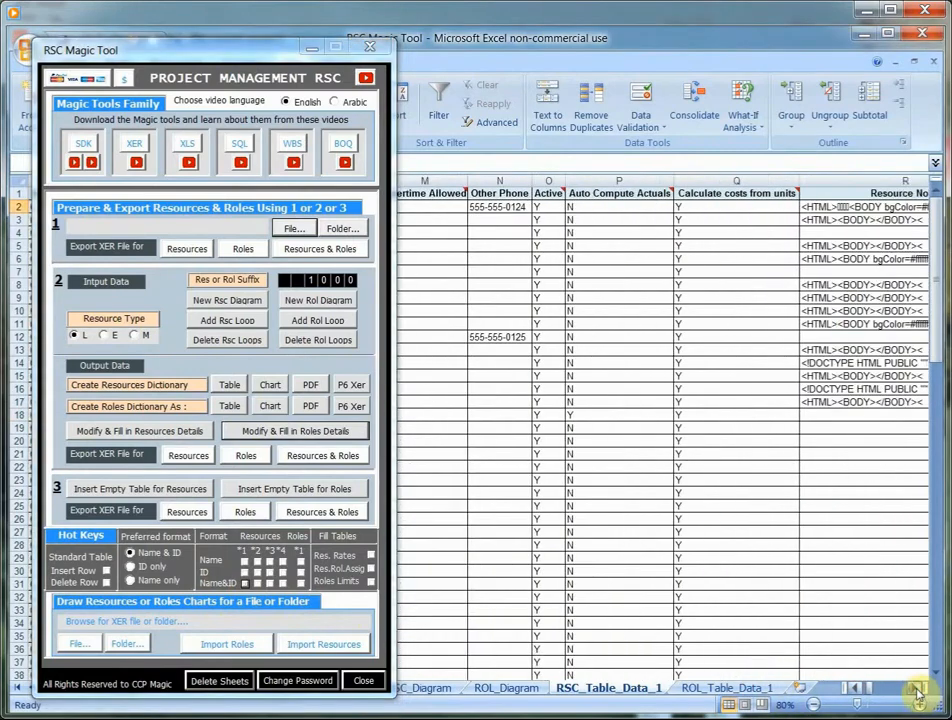
pyautogui.hscroll(4, 918, 694)
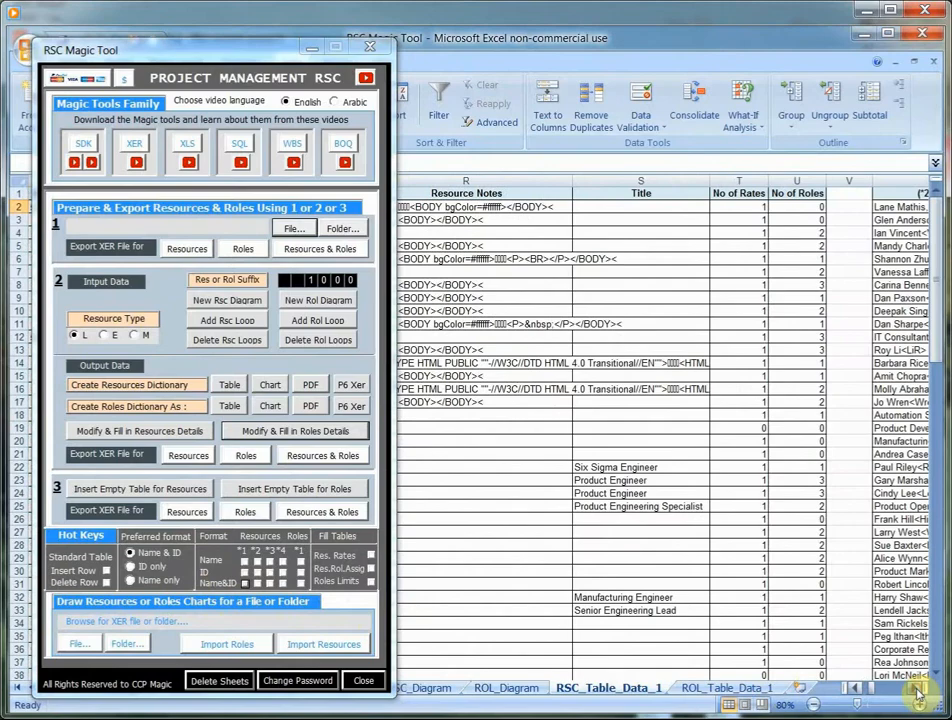
pyautogui.hscroll(5, 918, 694)
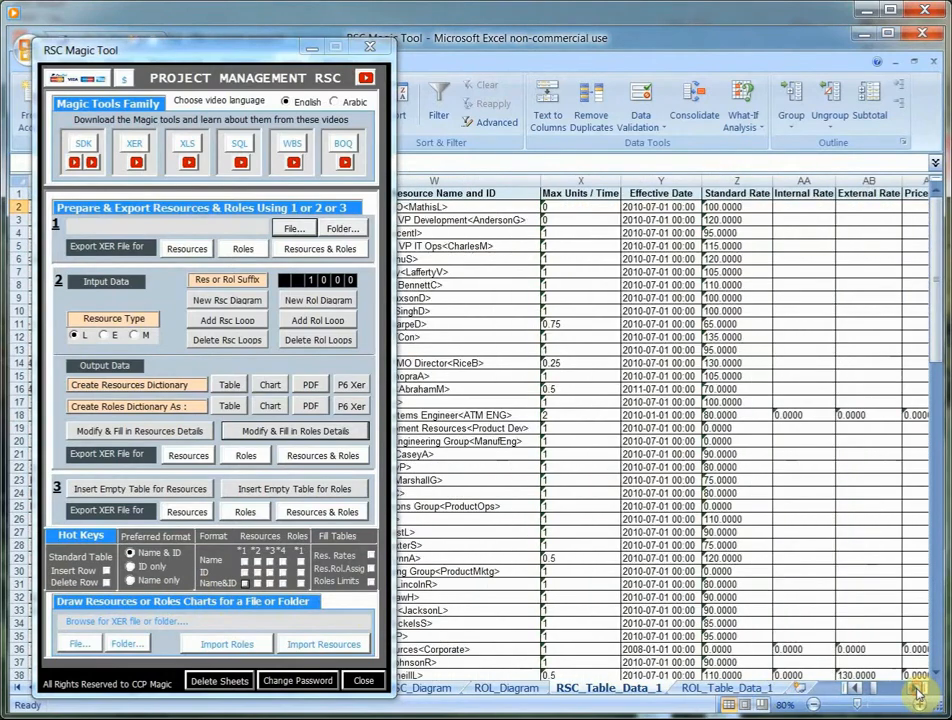
pyautogui.click(858, 691)
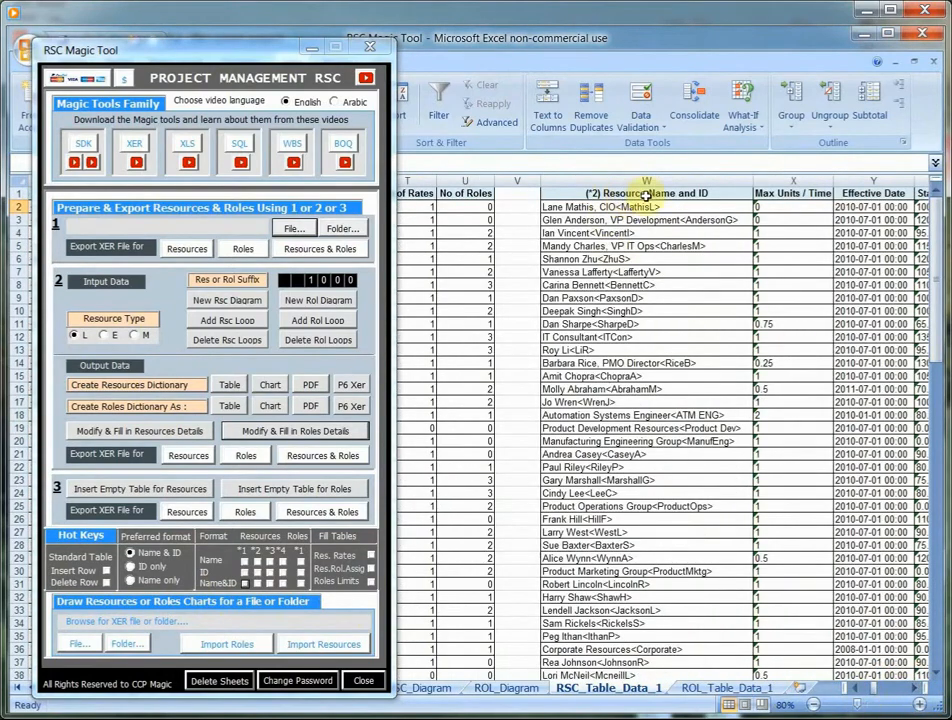
pyautogui.click(258, 564)
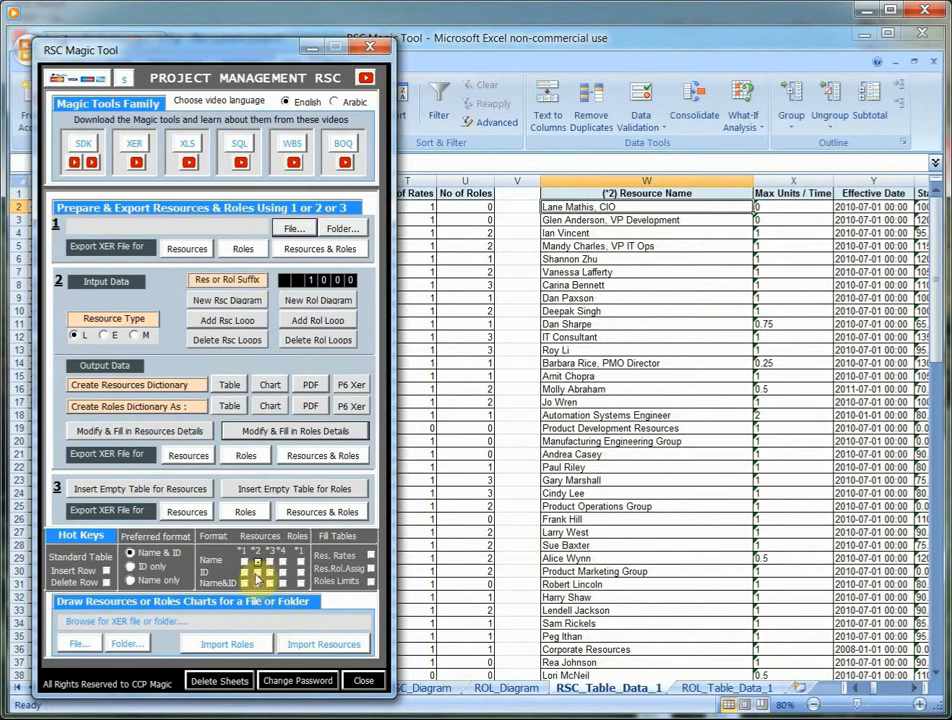
pyautogui.click(257, 575)
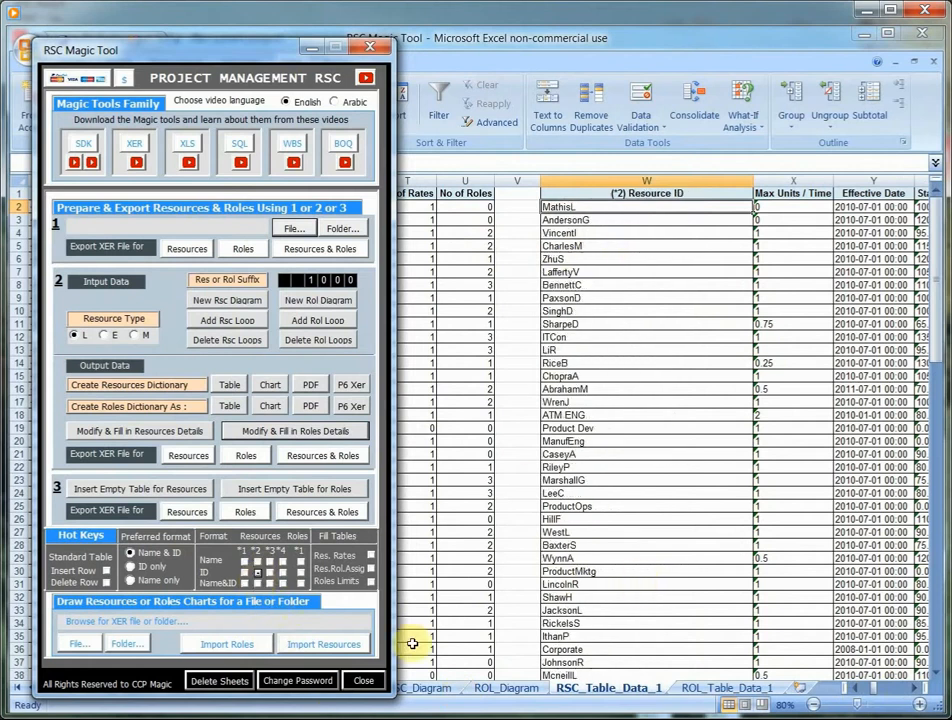
pyautogui.click(257, 584)
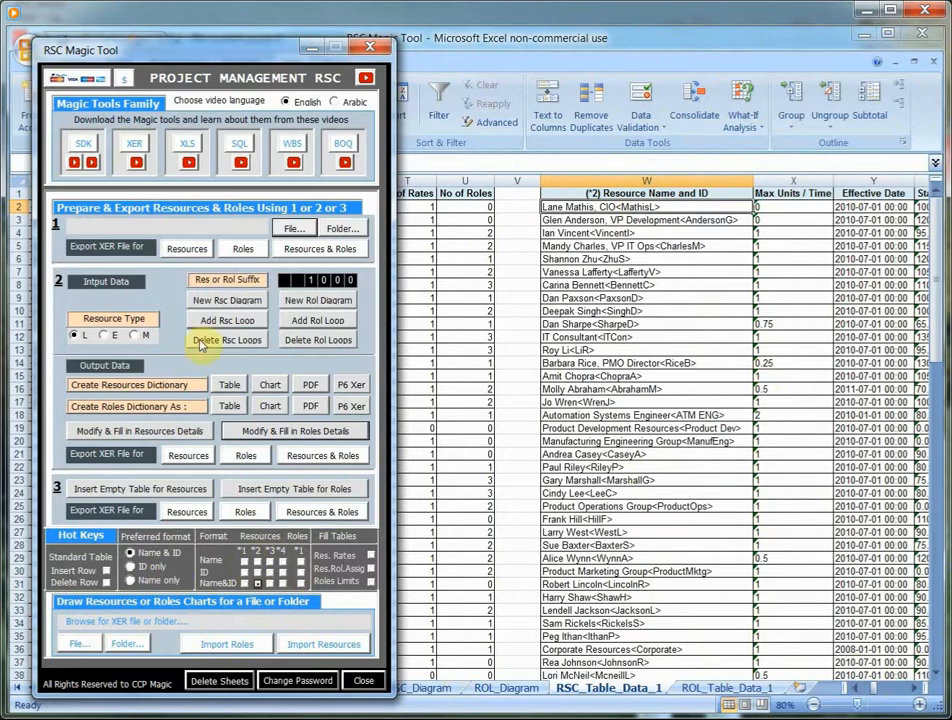
# - Move the RSC Magic Tool form off the first columns and delete the Automation Systems Engineer row from the resources table
pyautogui.moveTo(196, 51); pyautogui.dragTo(684, 51)
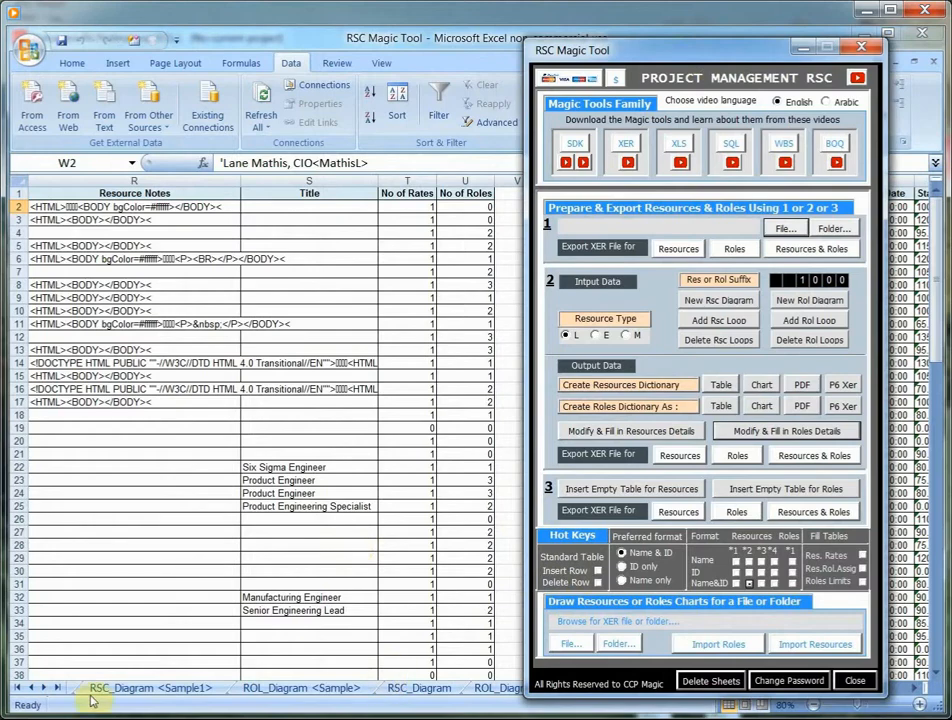
pyautogui.click(330, 506)
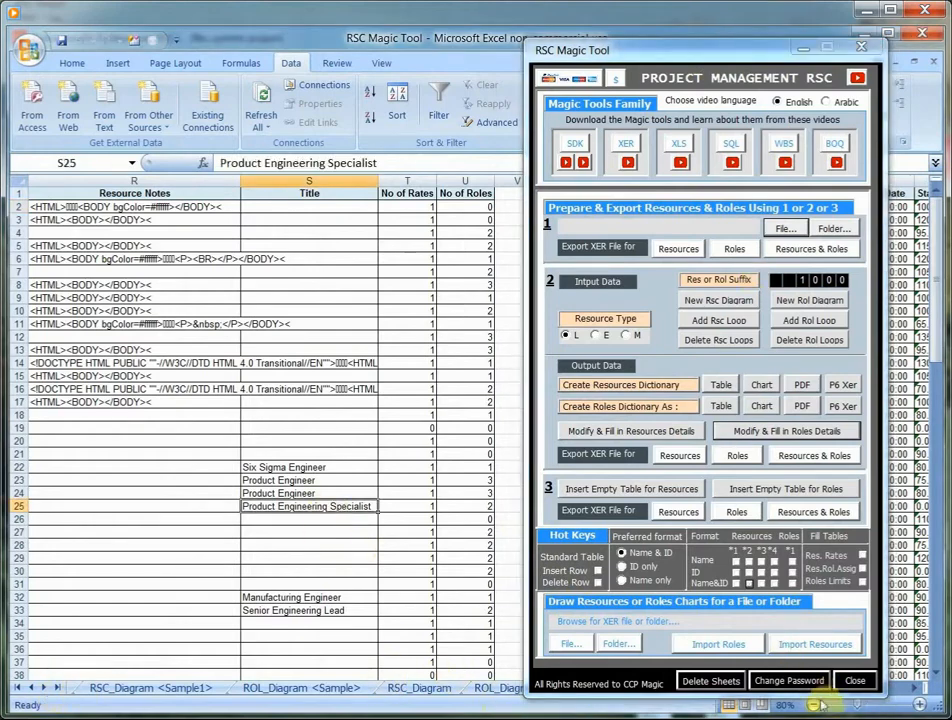
pyautogui.moveTo(740, 53); pyautogui.dragTo(718, 24)
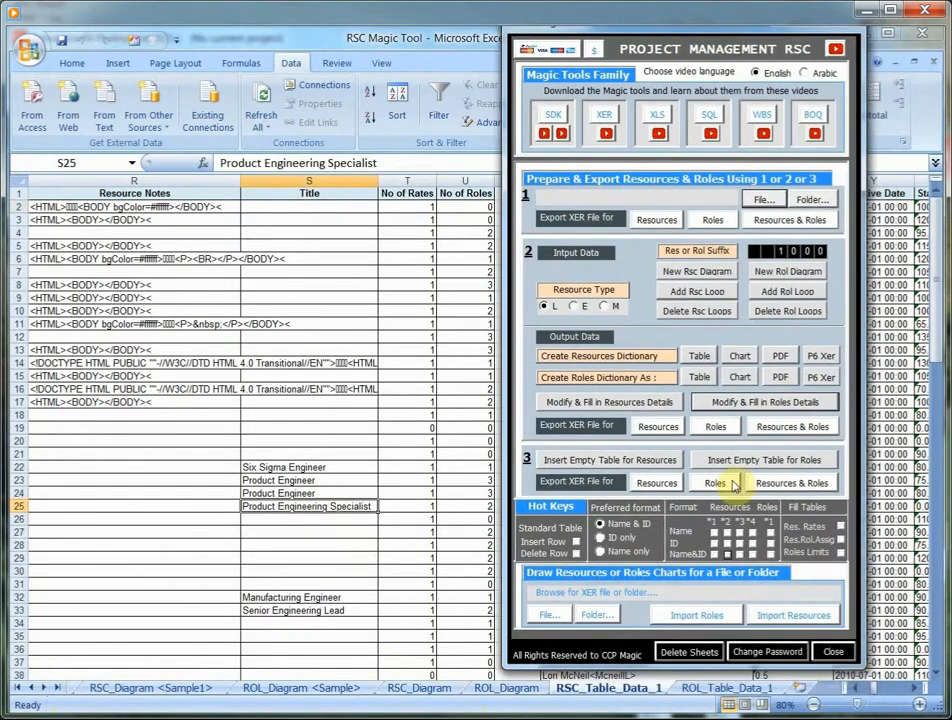
pyautogui.click(857, 688)
pyautogui.click(857, 688)
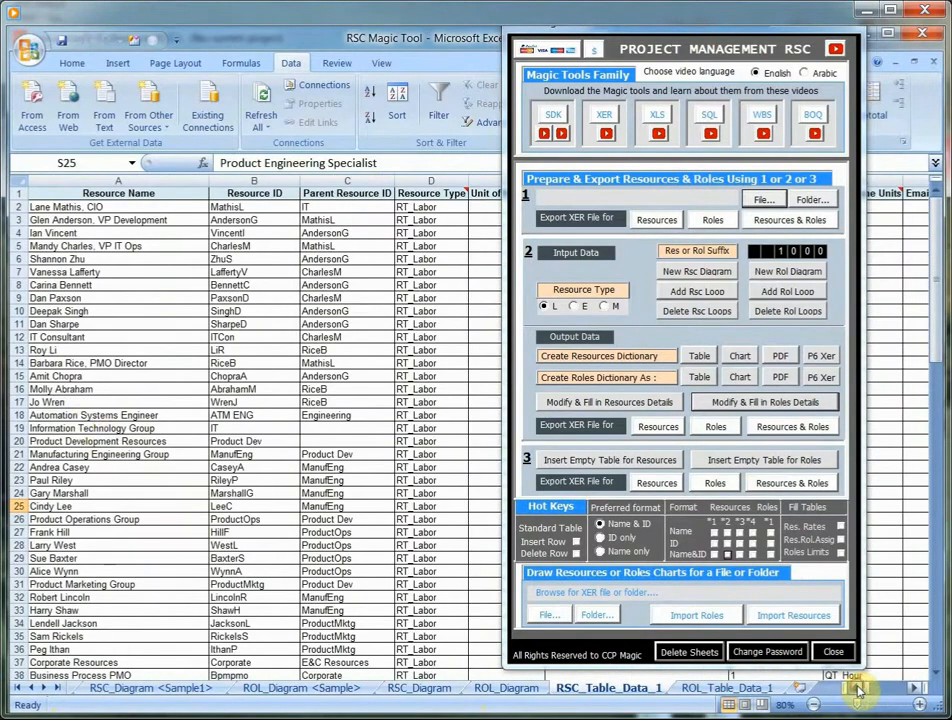
pyautogui.click(88, 415)
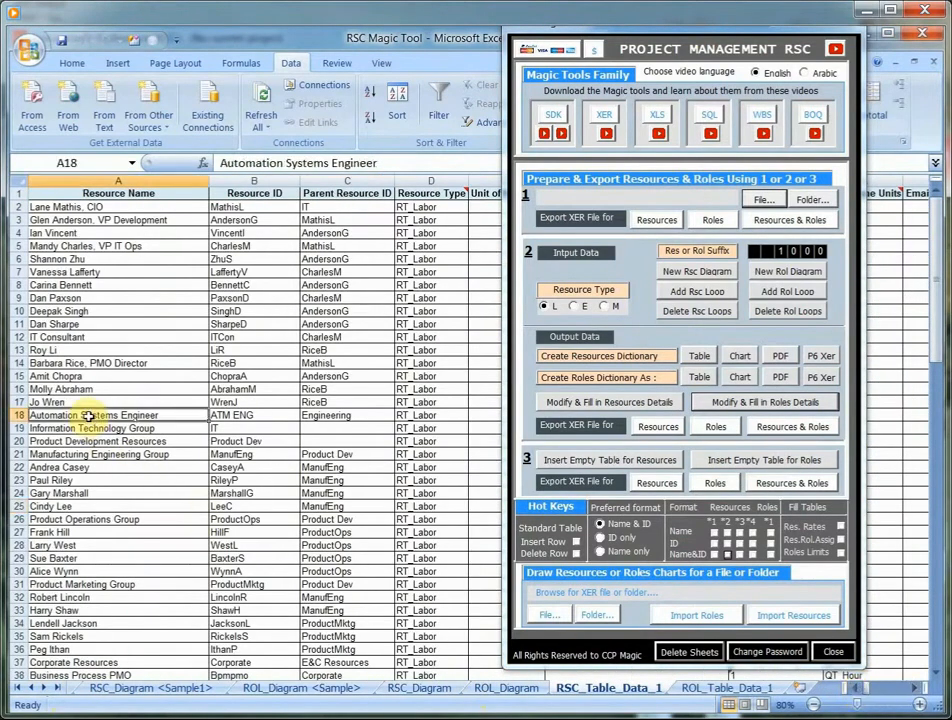
pyautogui.click(576, 554)
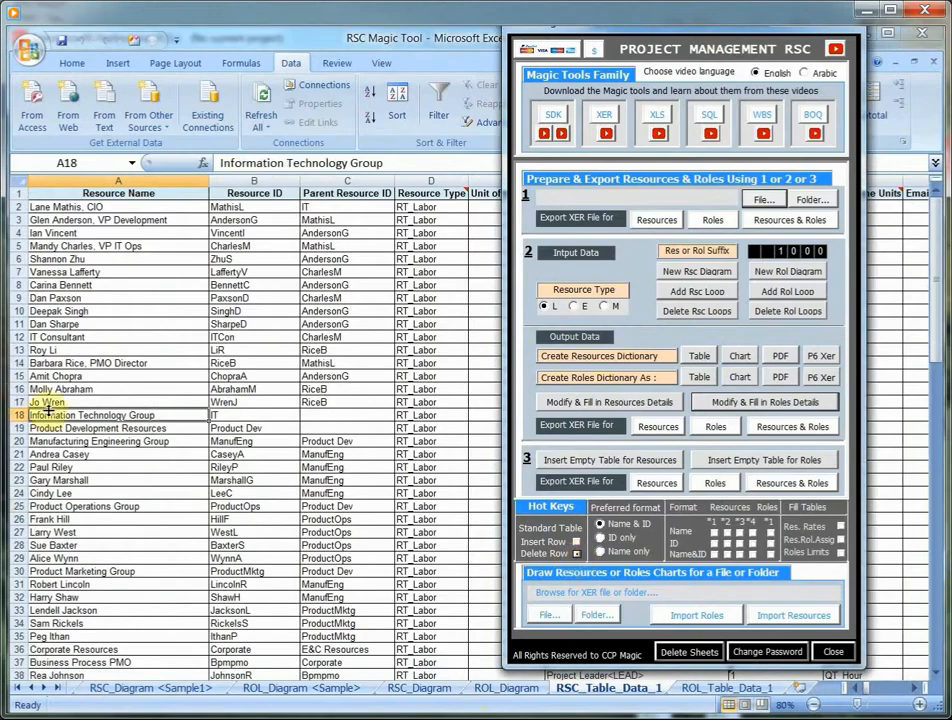
# - Delete the PMO Director's row (row 14) from the resources table and insert an empty row in its place
pyautogui.click(122, 363)
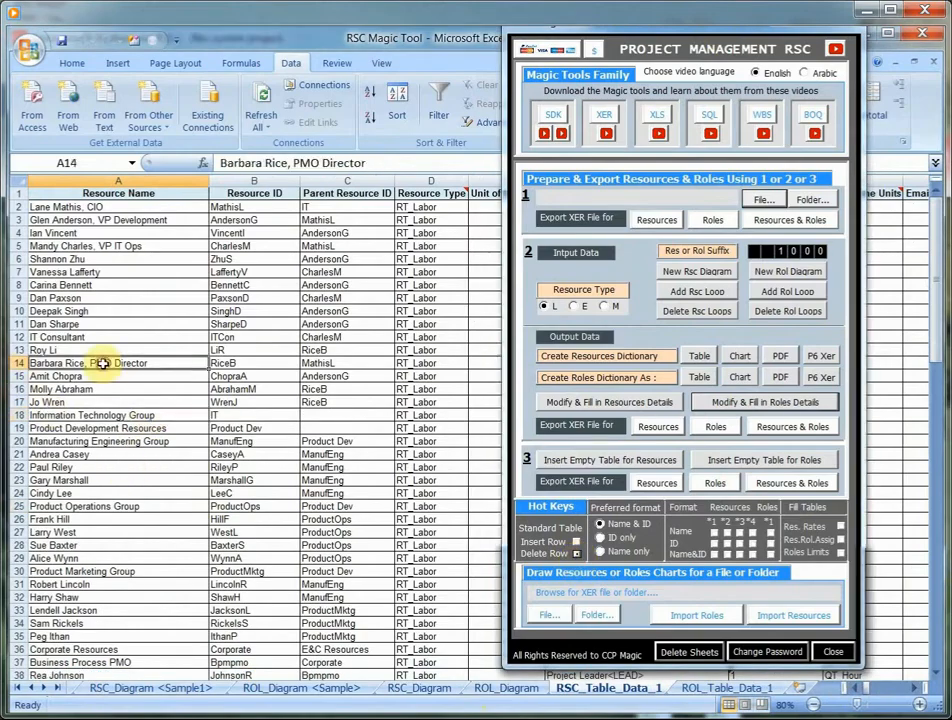
pyautogui.click(576, 553)
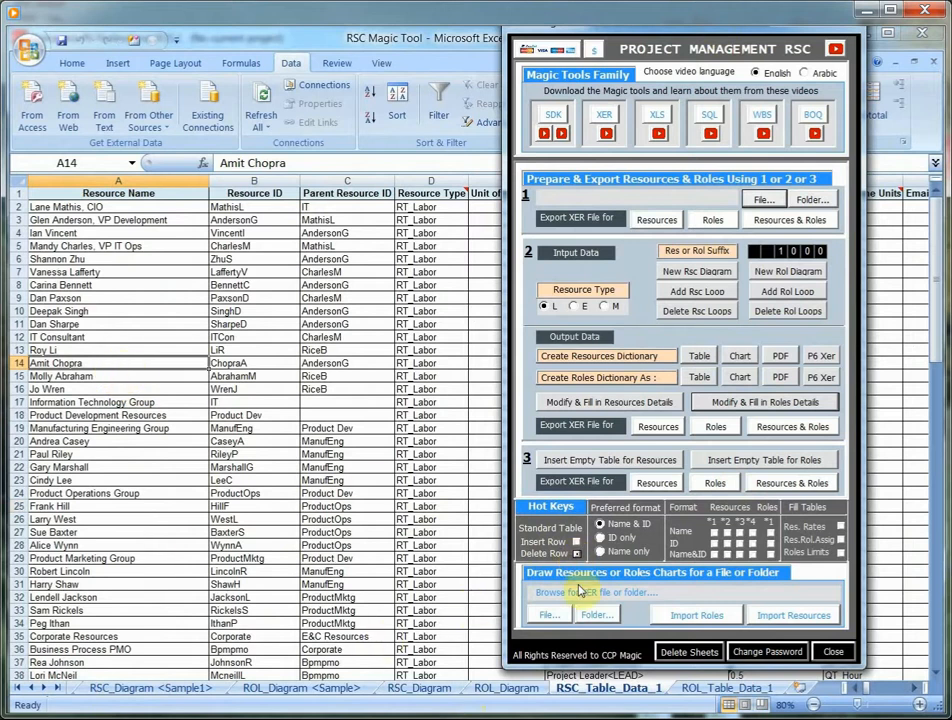
pyautogui.click(576, 541)
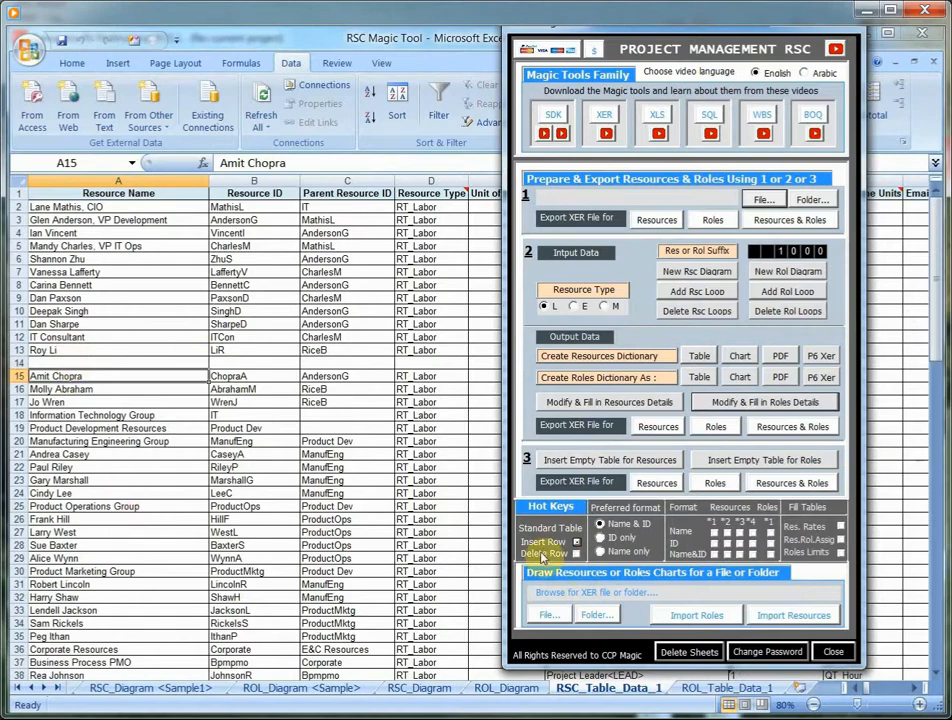
# - Delete the IT Roles row from the roles table on the ROL_Table_Data_1 sheet
pyautogui.click(713, 693)
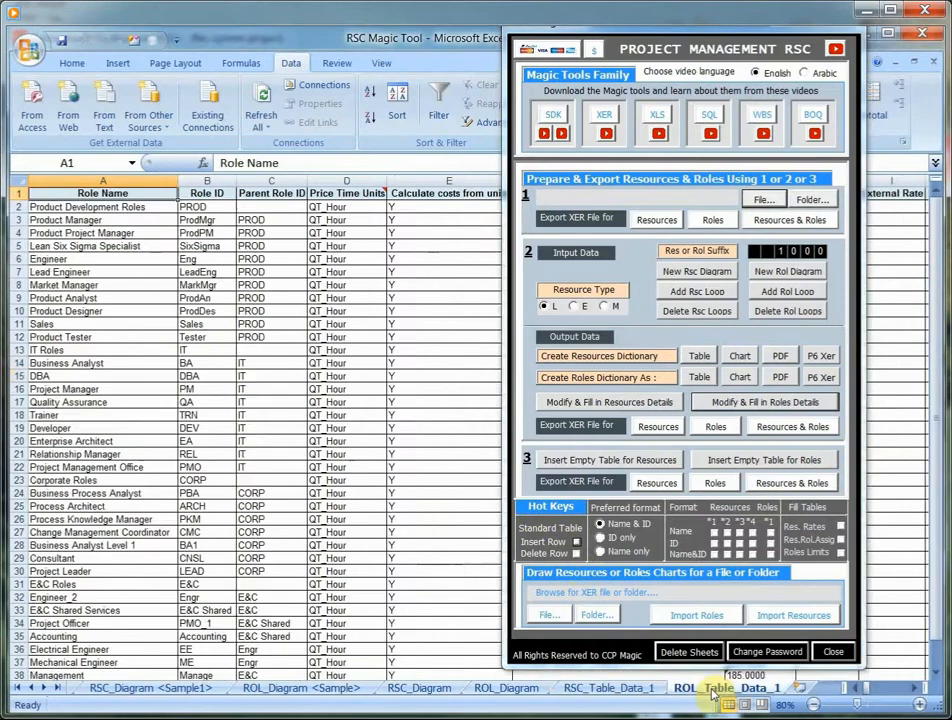
pyautogui.click(18, 349)
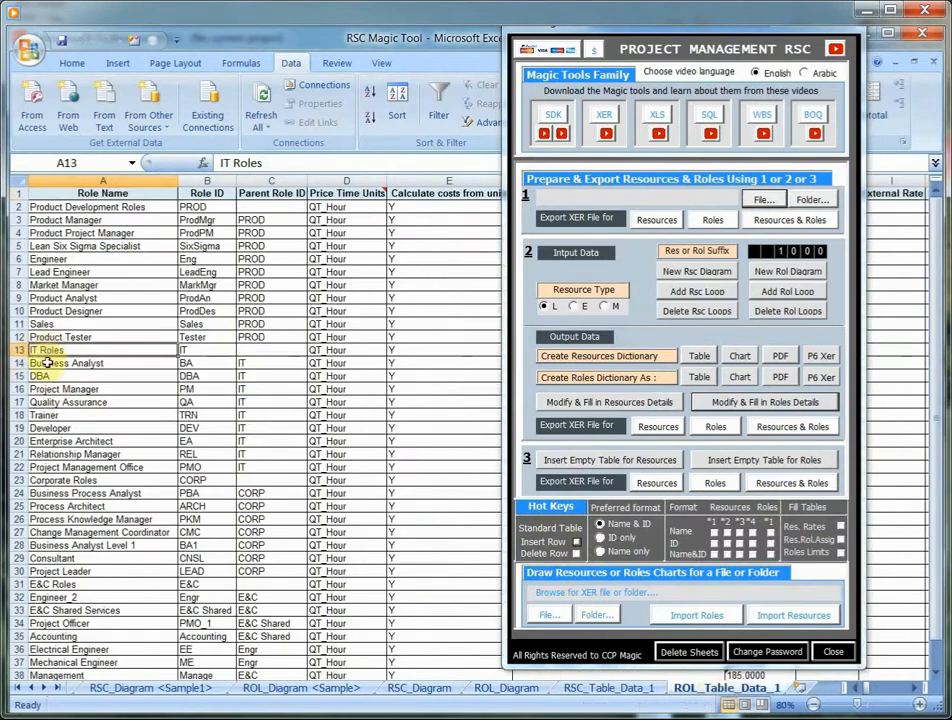
pyautogui.click(45, 351)
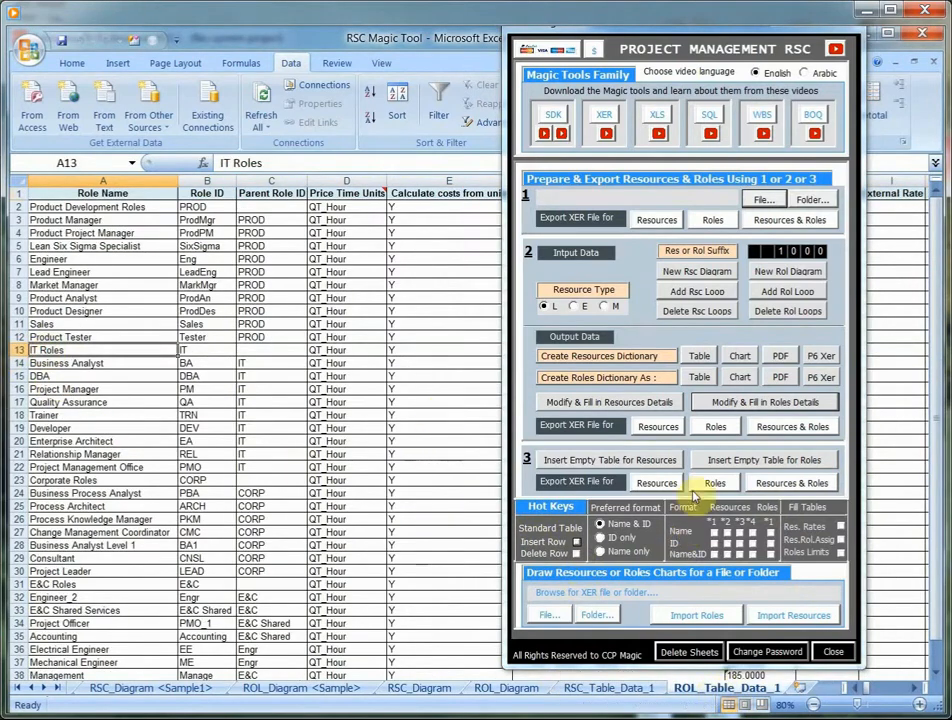
pyautogui.click(576, 553)
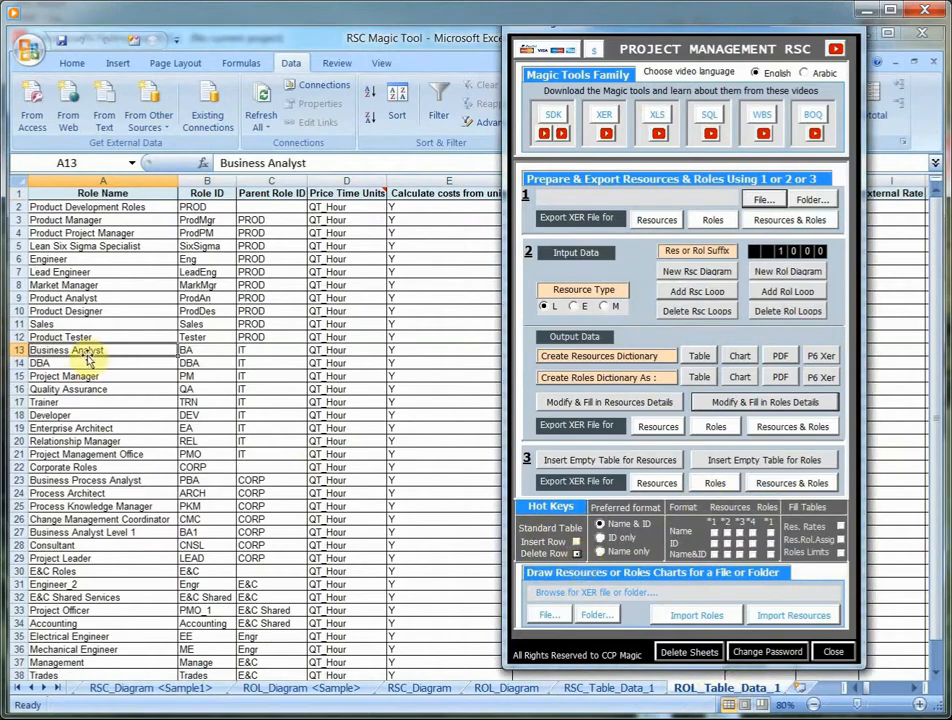
# - Insert six empty rows above the Business Analyst role
pyautogui.click(576, 542)
pyautogui.click(576, 542)
pyautogui.click(576, 542)
pyautogui.click(576, 542)
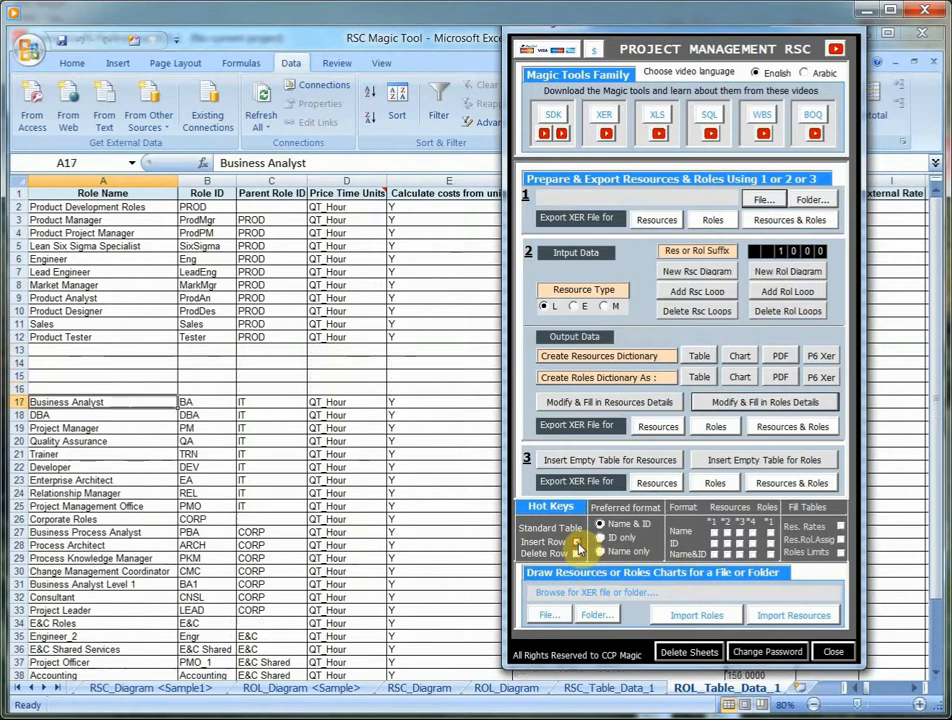
pyautogui.click(576, 542)
pyautogui.click(576, 542)
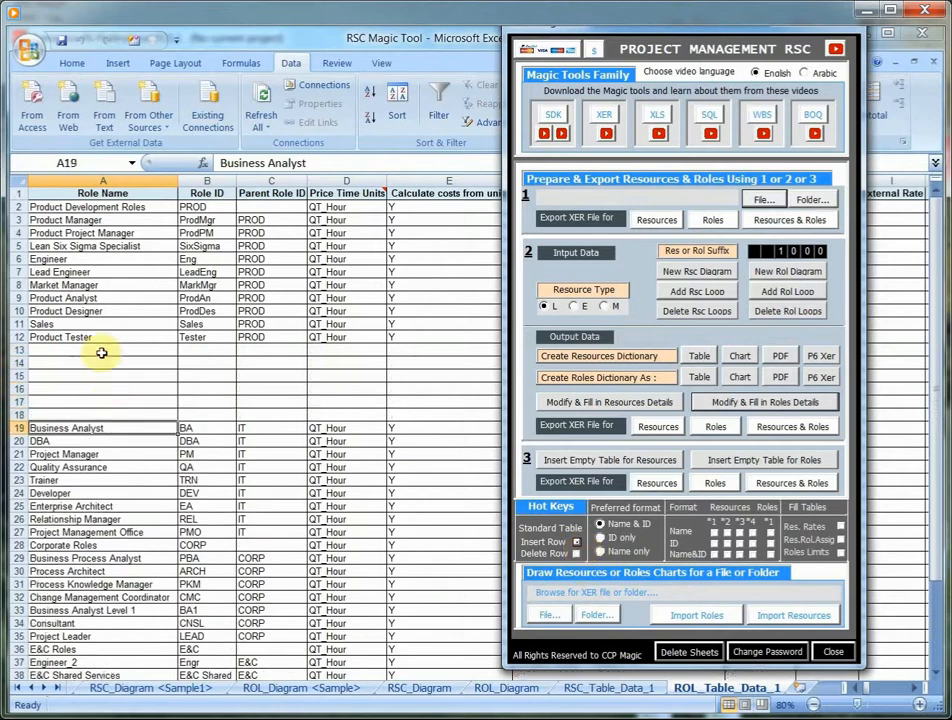
# - Delete the six empty rows between the Product Tester and Business Analyst roles
pyautogui.click(101, 352)
pyautogui.click(576, 554)
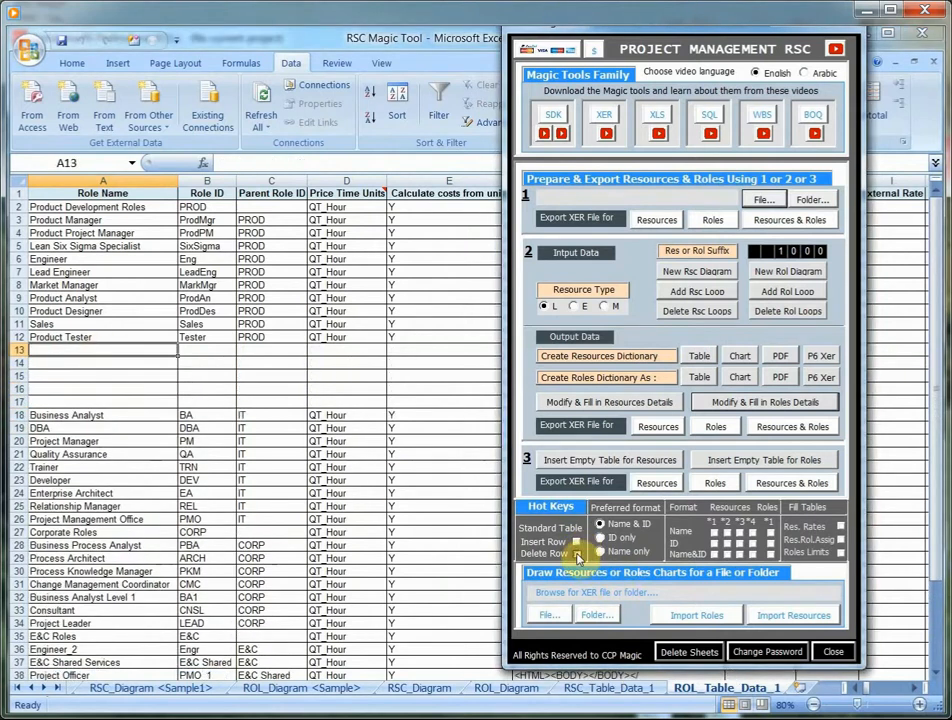
pyautogui.click(576, 554)
pyautogui.click(576, 554)
pyautogui.click(576, 554)
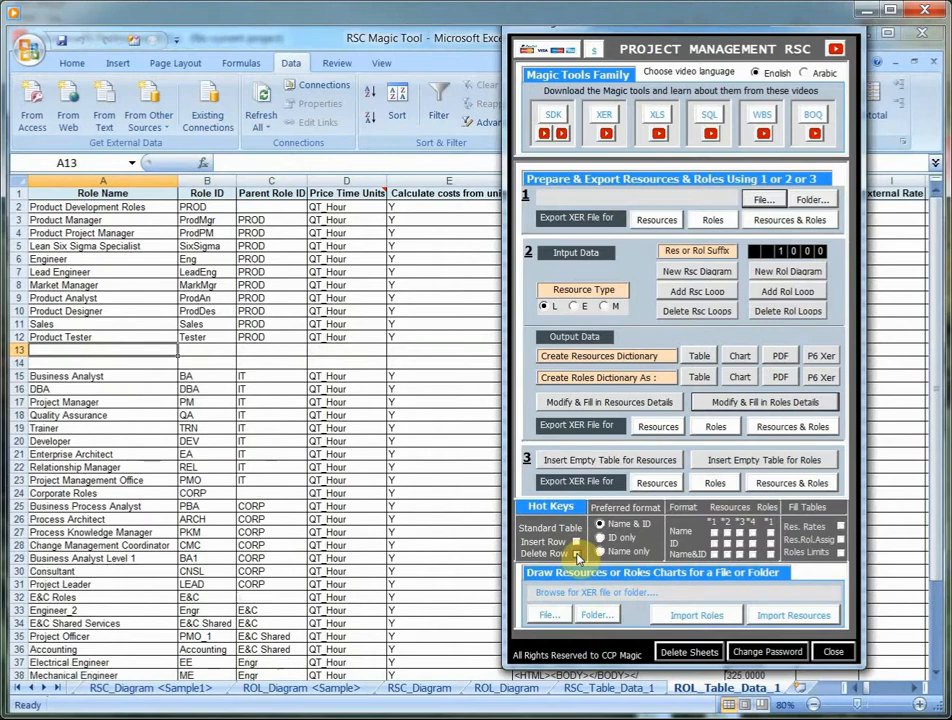
pyautogui.click(576, 554)
pyautogui.click(576, 554)
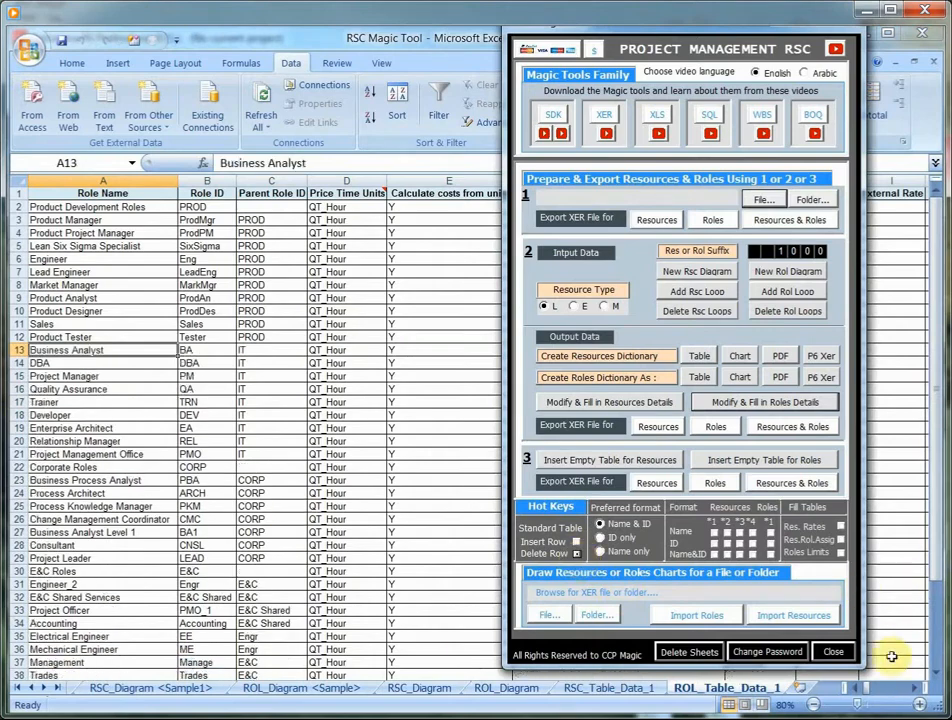
# - Return to the RSC_Table_Data_1 sheet and delete the empty row 14
pyautogui.click(608, 689)
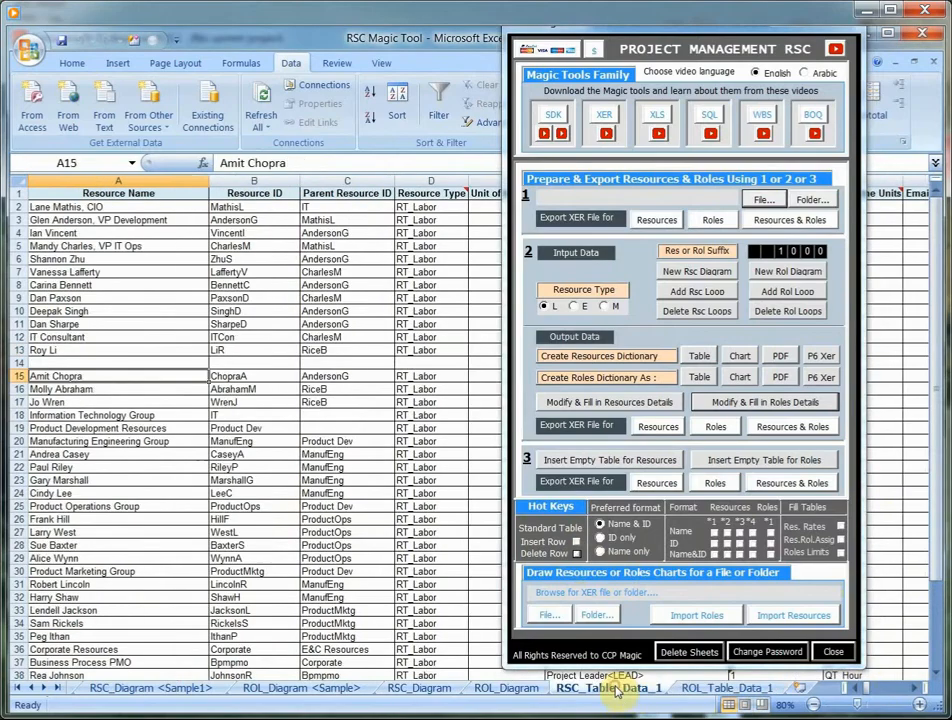
pyautogui.click(121, 363)
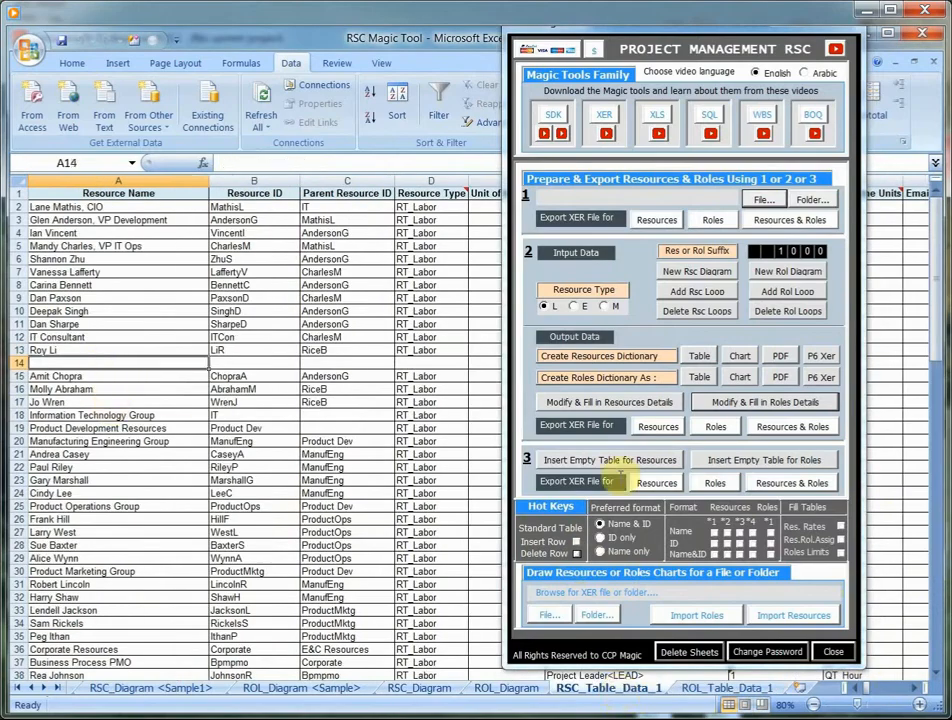
pyautogui.click(576, 552)
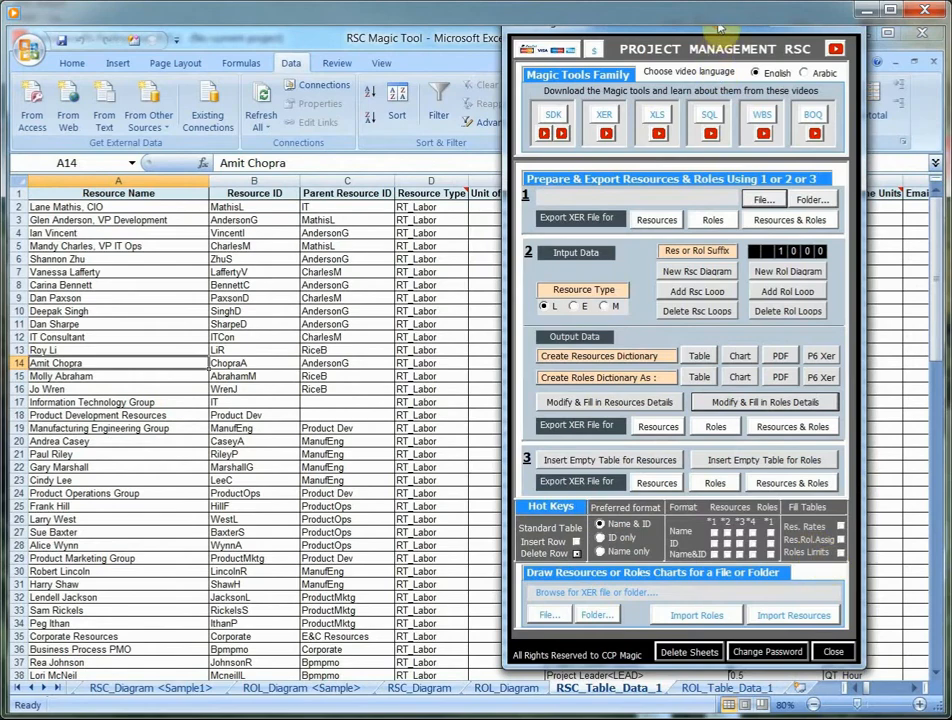
# - Move the RSC Magic Tool form aside and export both resources and roles to an XER file using option 1
pyautogui.moveTo(718, 28); pyautogui.dragTo(253, 37)
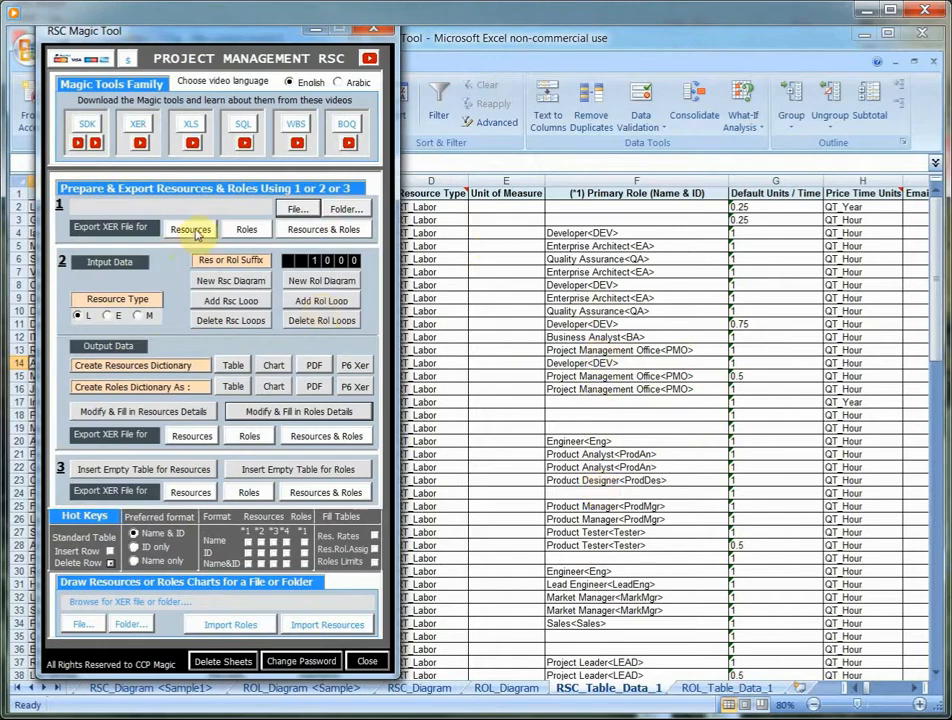
pyautogui.click(318, 232)
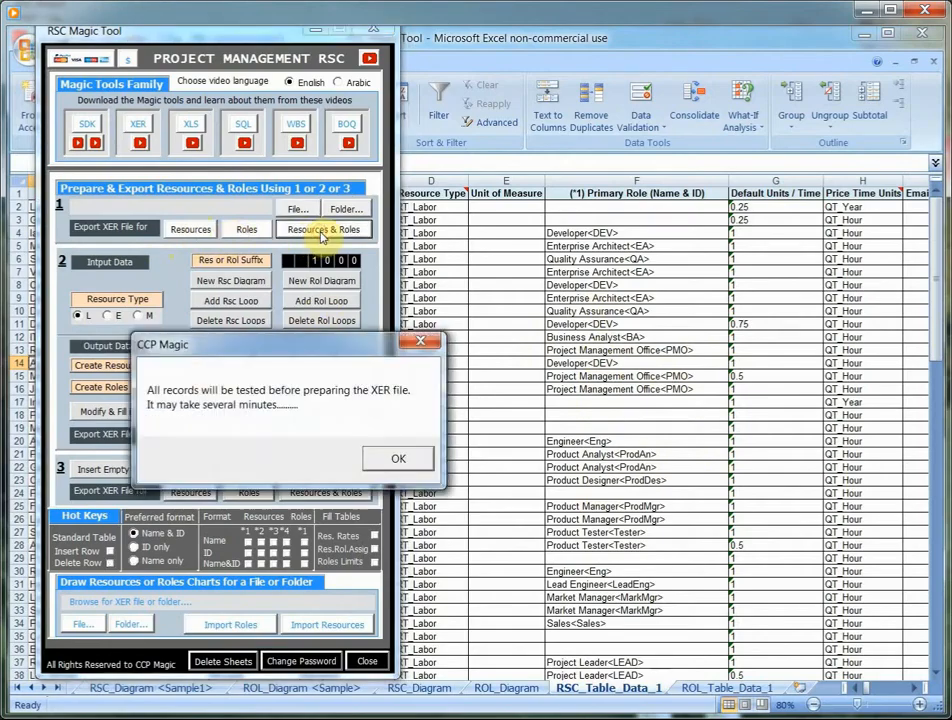
pyautogui.click(412, 457)
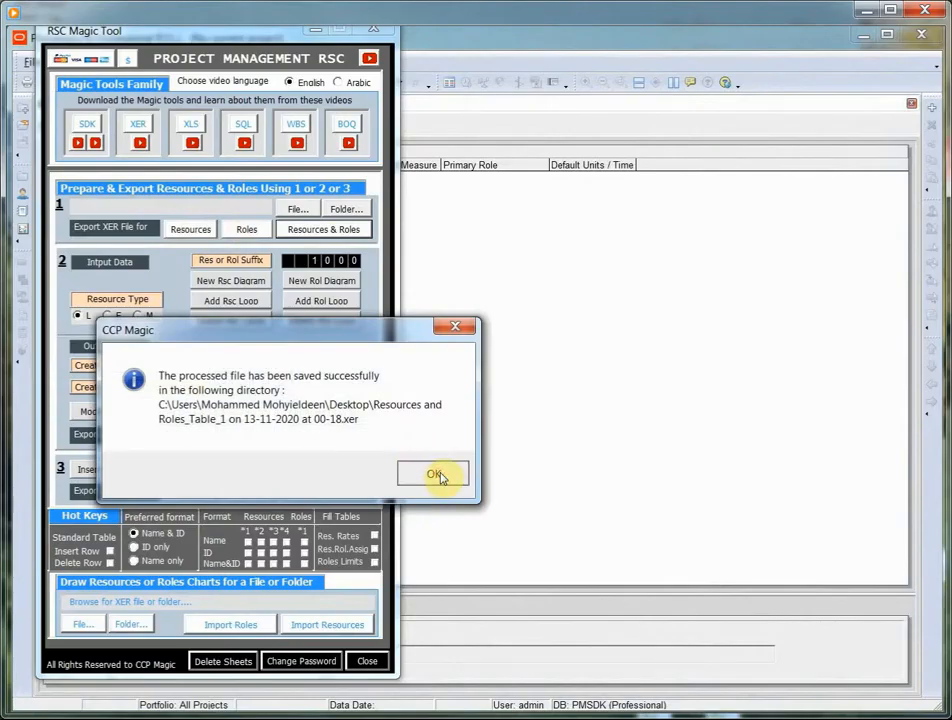
pyautogui.click(440, 477)
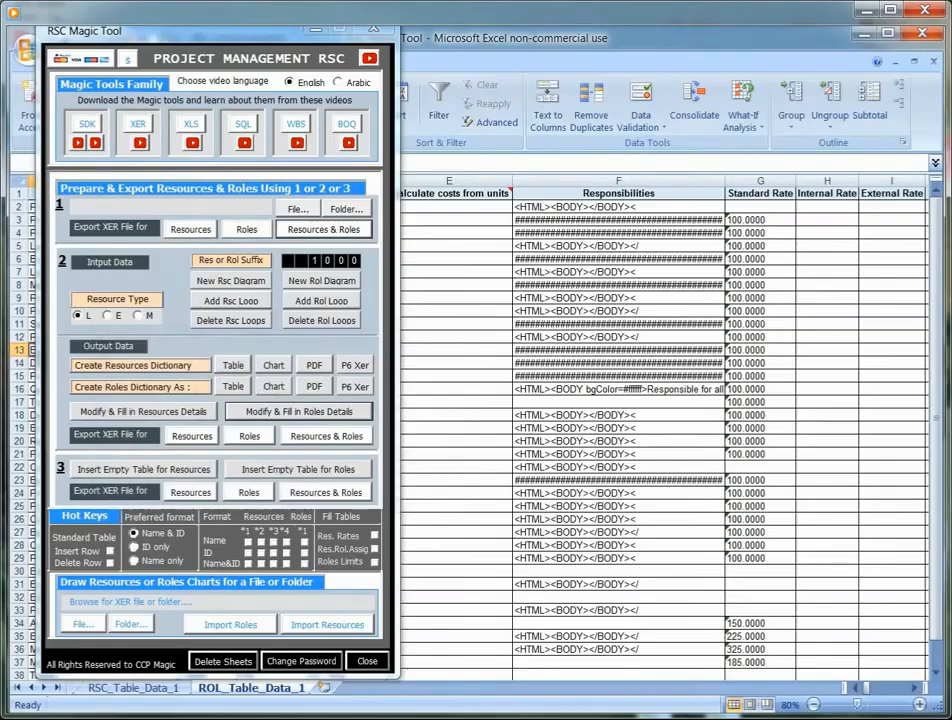
# - Switch to Primavera P6 and set up an import in Primavera PM (XER) format with the type Resource Only
pyautogui.hotkey('alt', 'Tab')
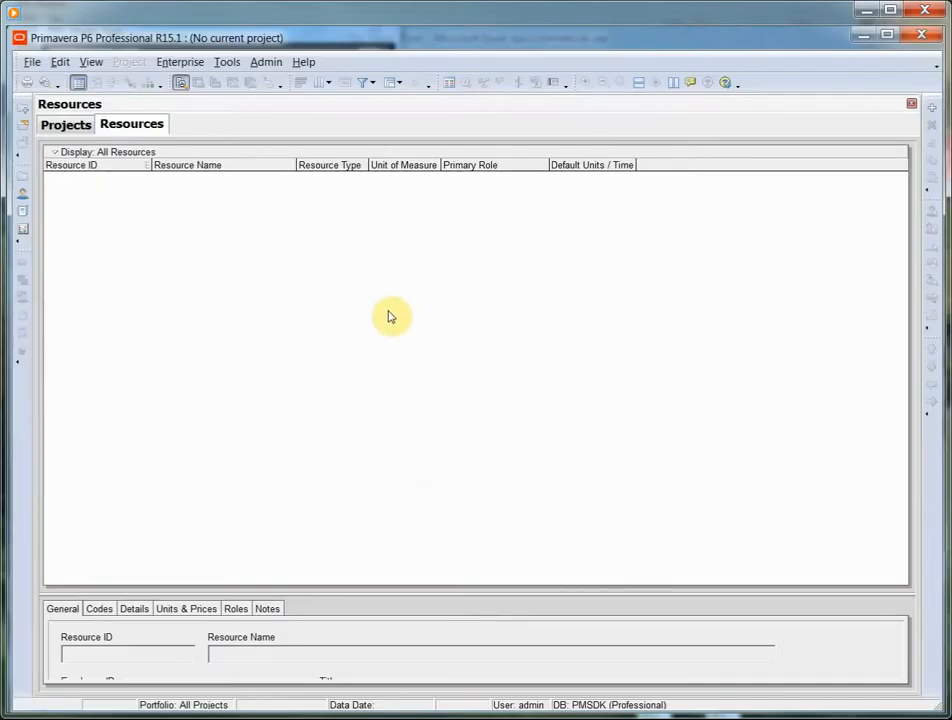
pyautogui.click(32, 63)
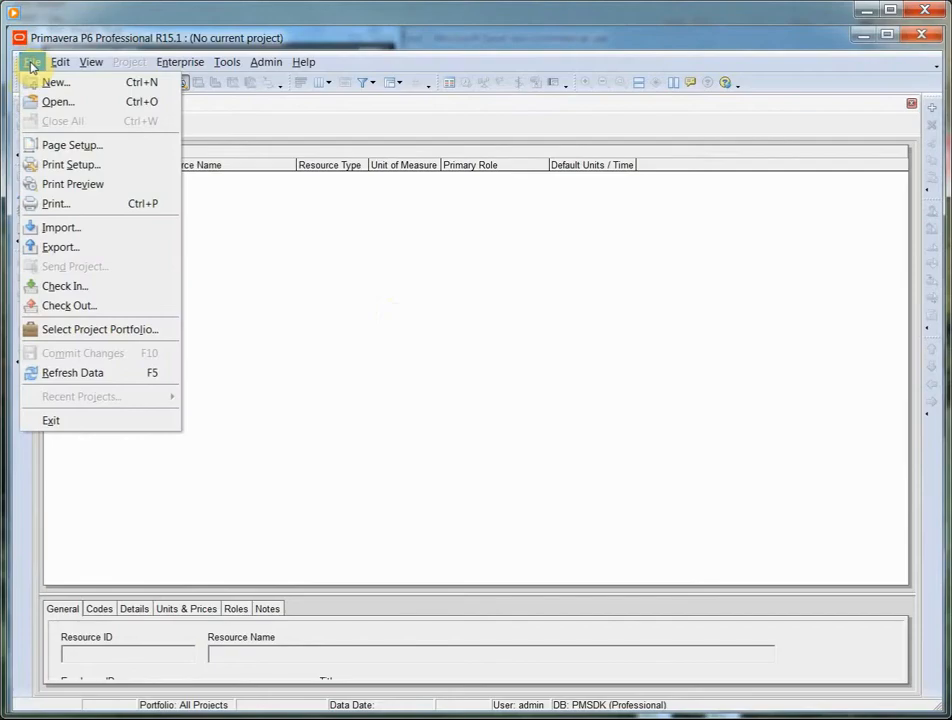
pyautogui.click(57, 229)
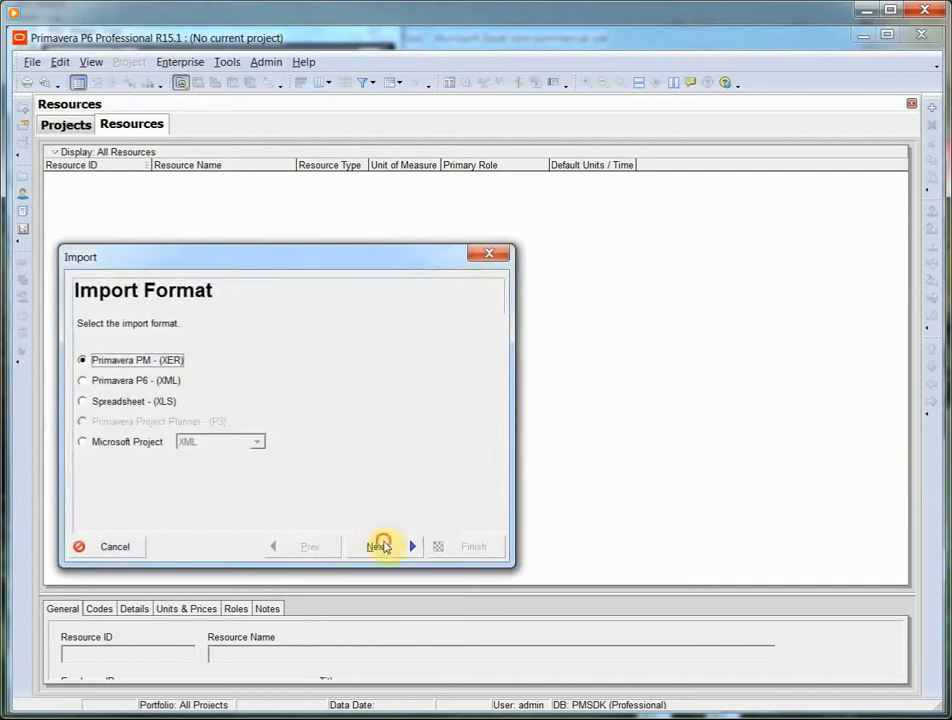
pyautogui.click(377, 546)
pyautogui.click(308, 546)
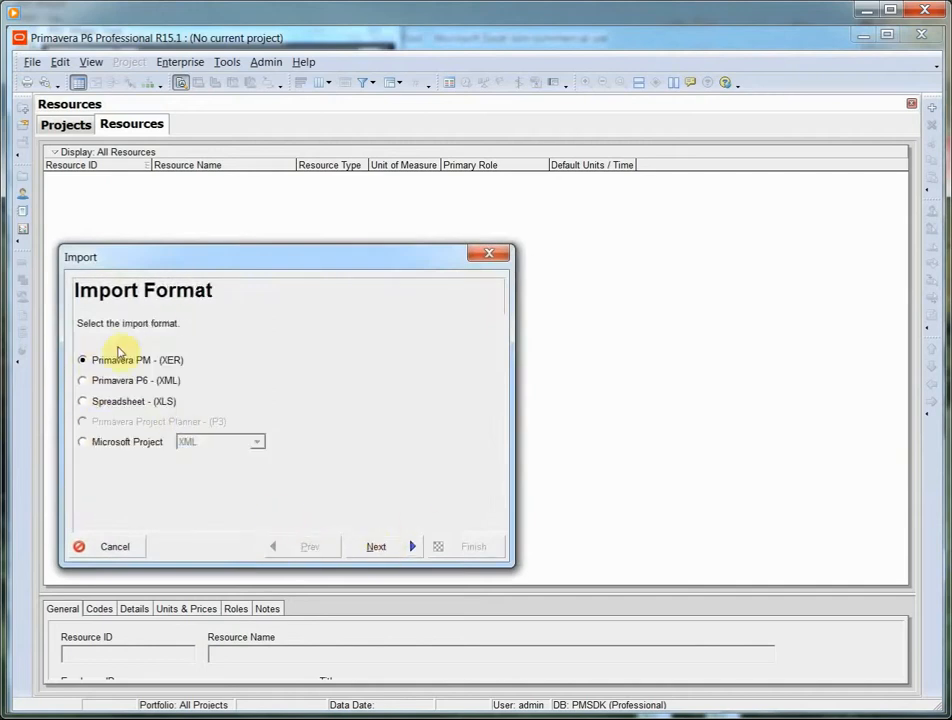
pyautogui.click(370, 546)
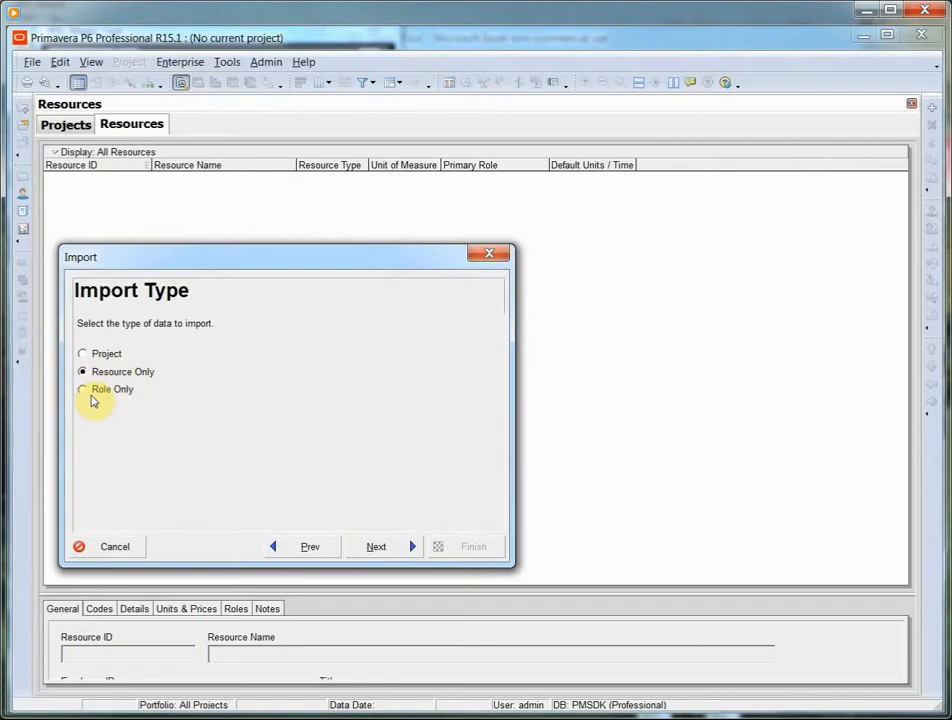
pyautogui.click(376, 548)
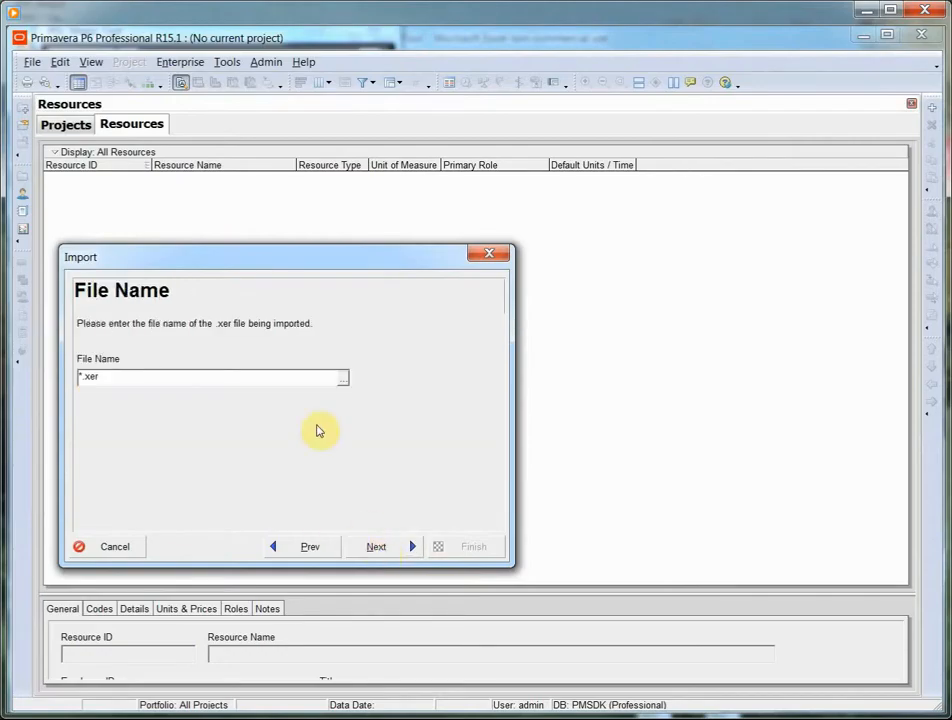
# - Choose the Desktop file "Resources and Roles_Table_1 on 13-11-2020 at 00-18" as the XER file to import
pyautogui.click(341, 378)
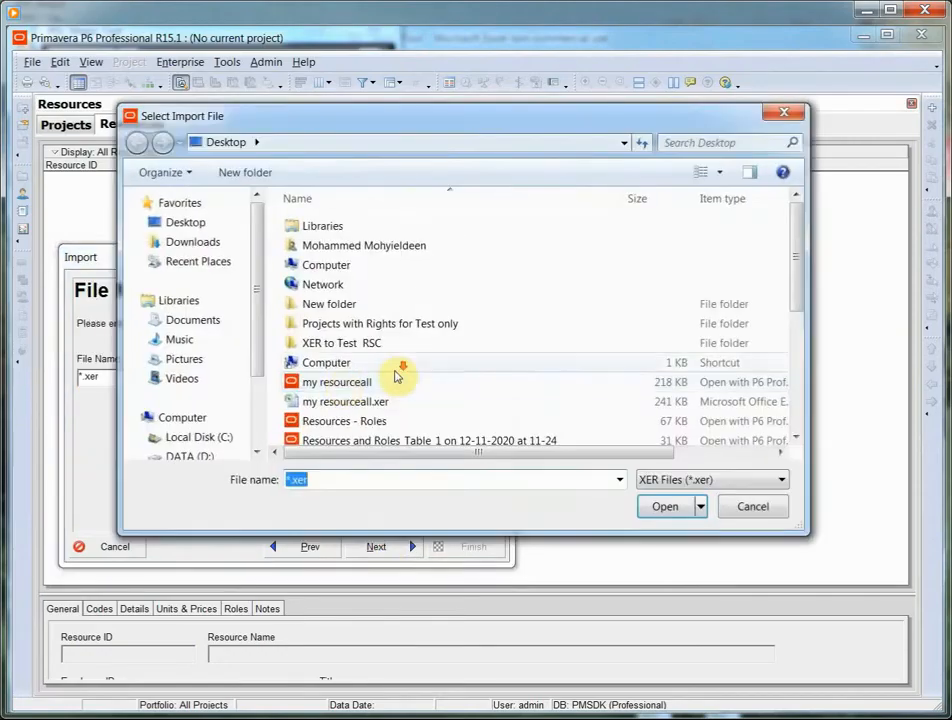
pyautogui.click(796, 441)
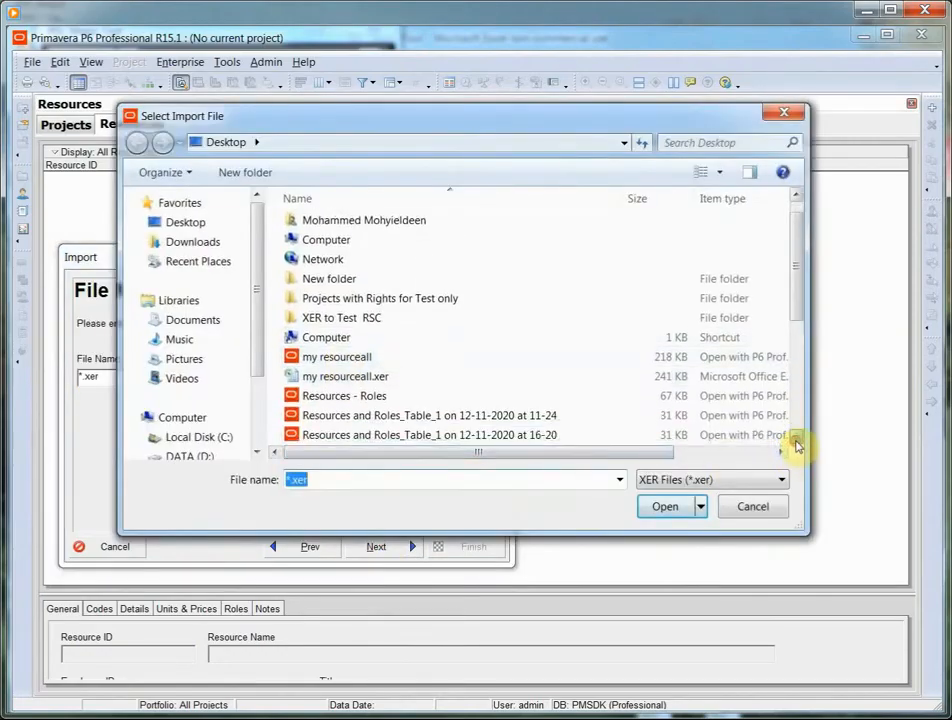
pyautogui.click(796, 441)
pyautogui.click(796, 441)
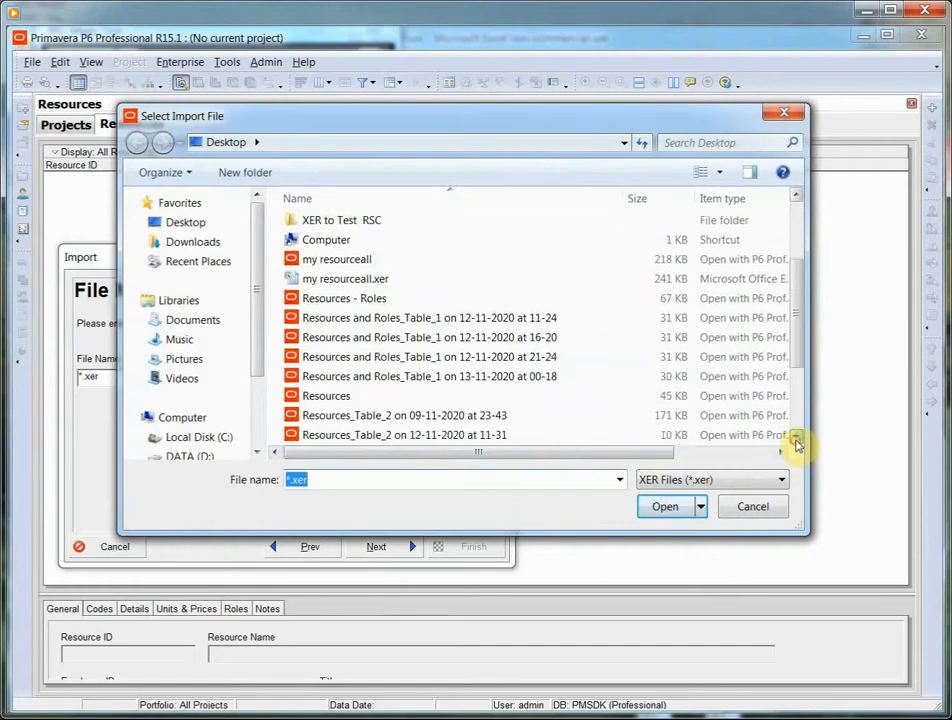
pyautogui.click(440, 377)
pyautogui.click(672, 506)
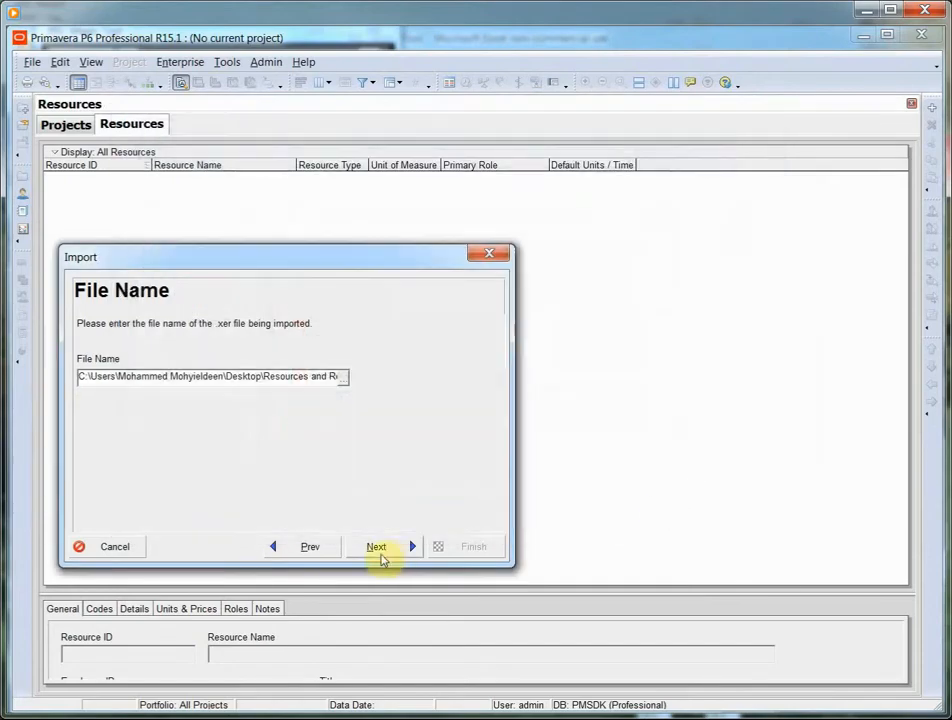
# - Run the import of the chosen XER file and close the import wizard
pyautogui.click(376, 546)
pyautogui.click(384, 547)
pyautogui.click(452, 546)
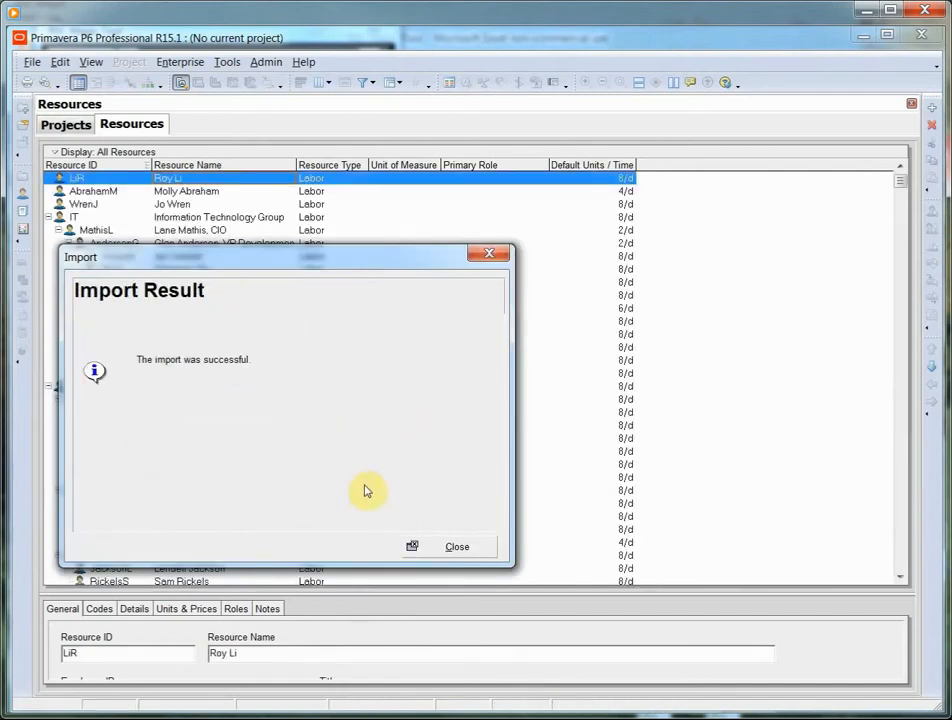
pyautogui.click(455, 547)
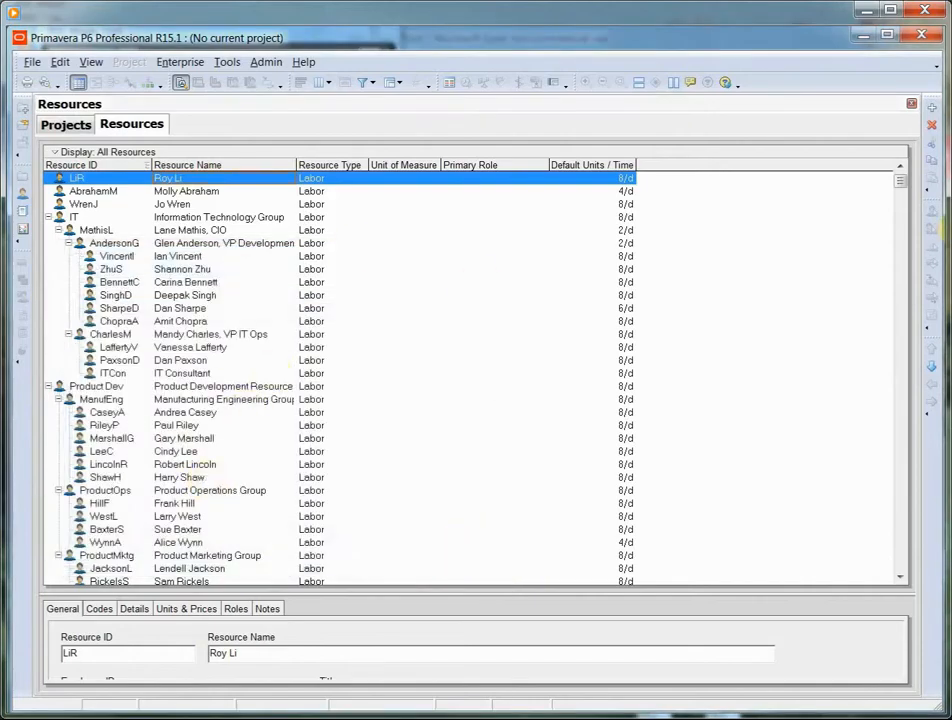
# - Review the imported resources list and the full enterprise roles list, closing the Roles window when done
pyautogui.moveTo(902, 178); pyautogui.dragTo(909, 512)
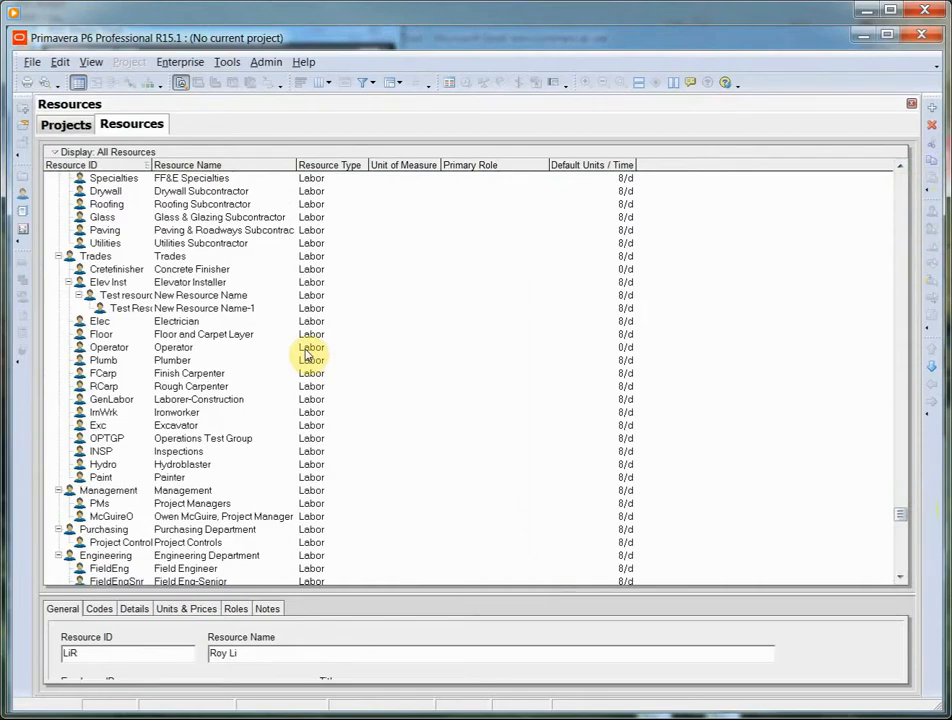
pyautogui.click(182, 62)
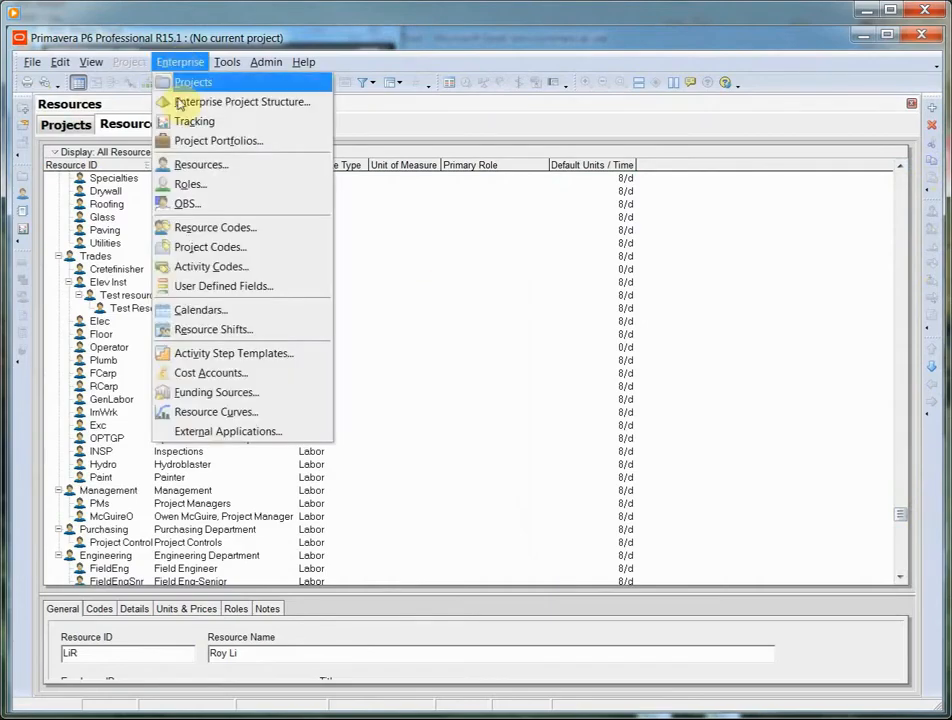
pyautogui.click(185, 186)
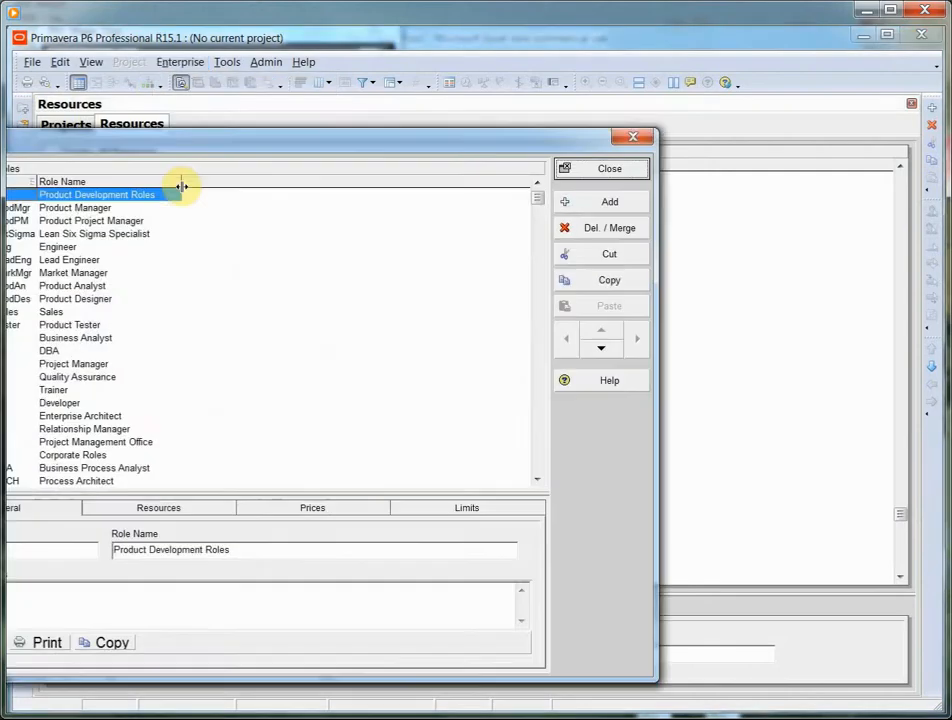
pyautogui.moveTo(225, 150); pyautogui.dragTo(387, 117)
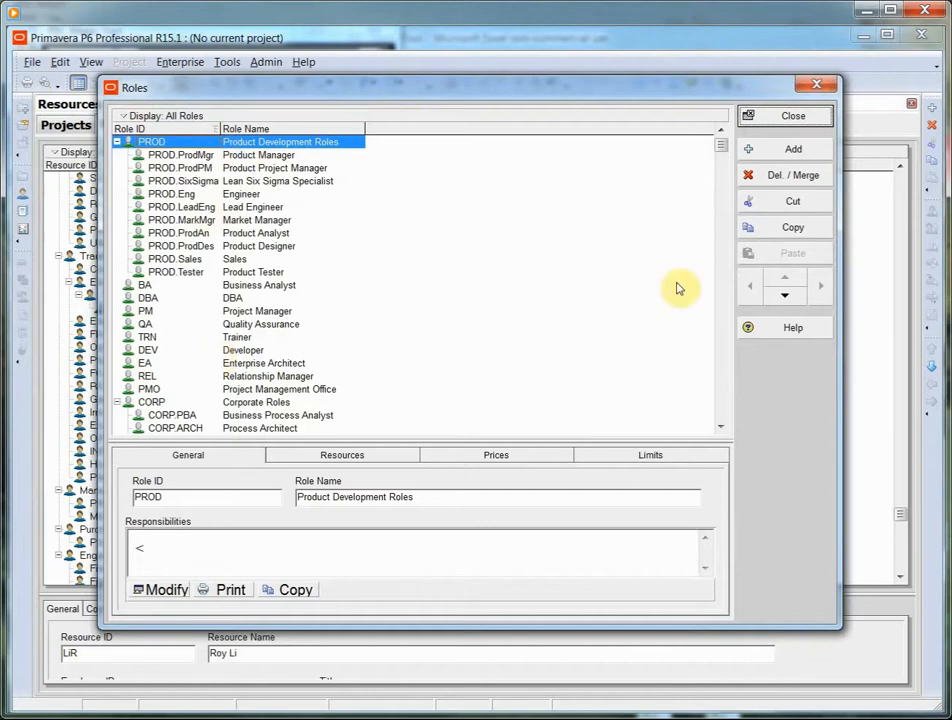
pyautogui.moveTo(722, 137); pyautogui.dragTo(725, 404)
pyautogui.click(815, 87)
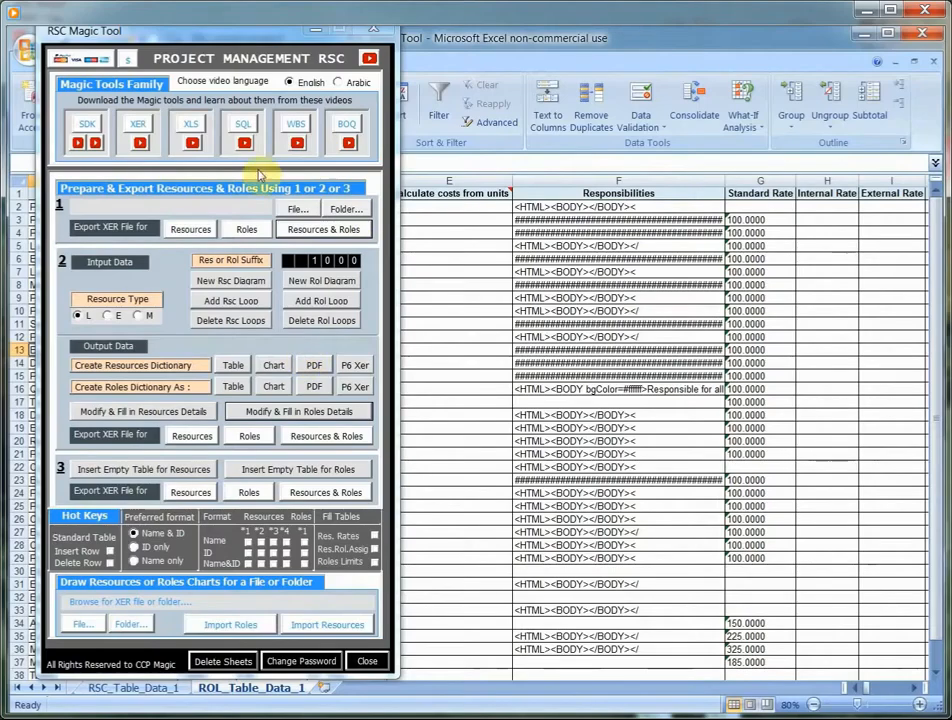
# - Return to the RSC Magic Tool form, centre it over the sheet and set the Res or Rol Suffix to 113111
pyautogui.moveTo(265, 38); pyautogui.dragTo(542, 60)
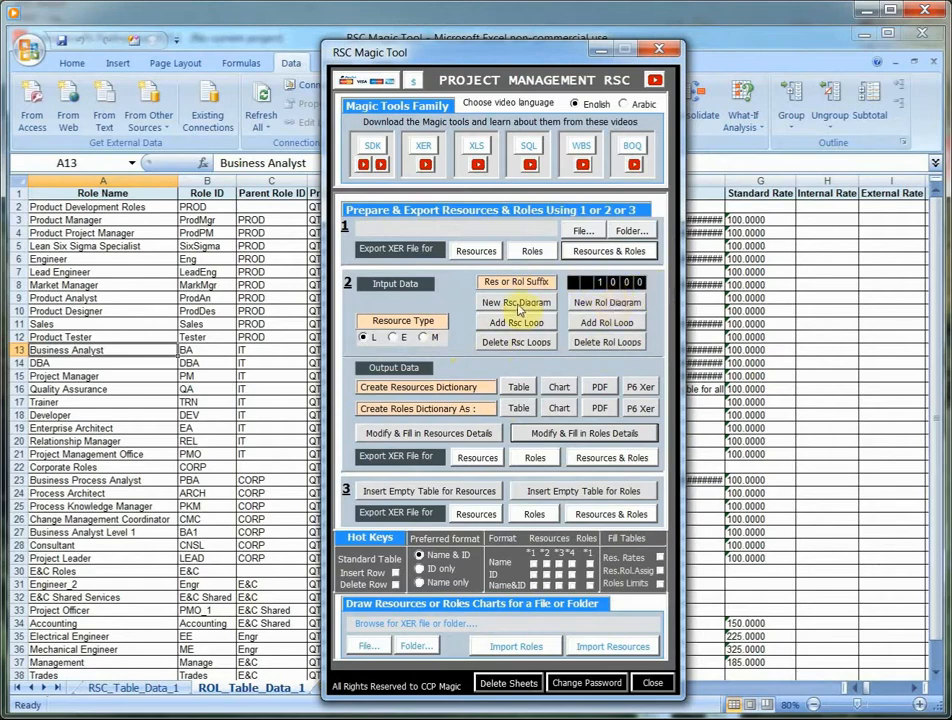
pyautogui.click(595, 284)
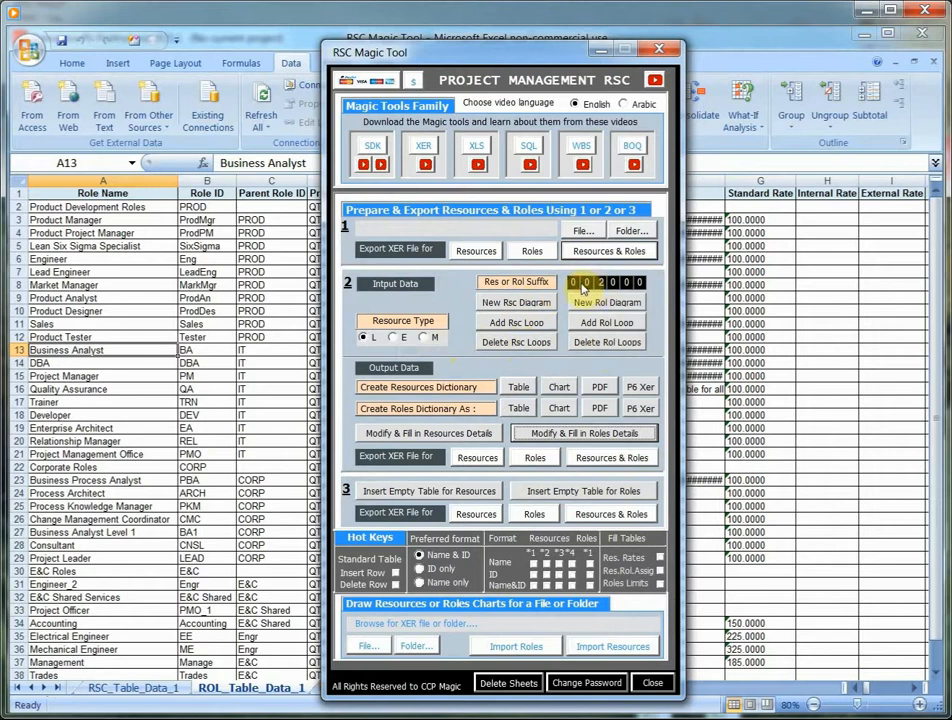
pyautogui.click(575, 286)
pyautogui.click(588, 286)
pyautogui.click(599, 286)
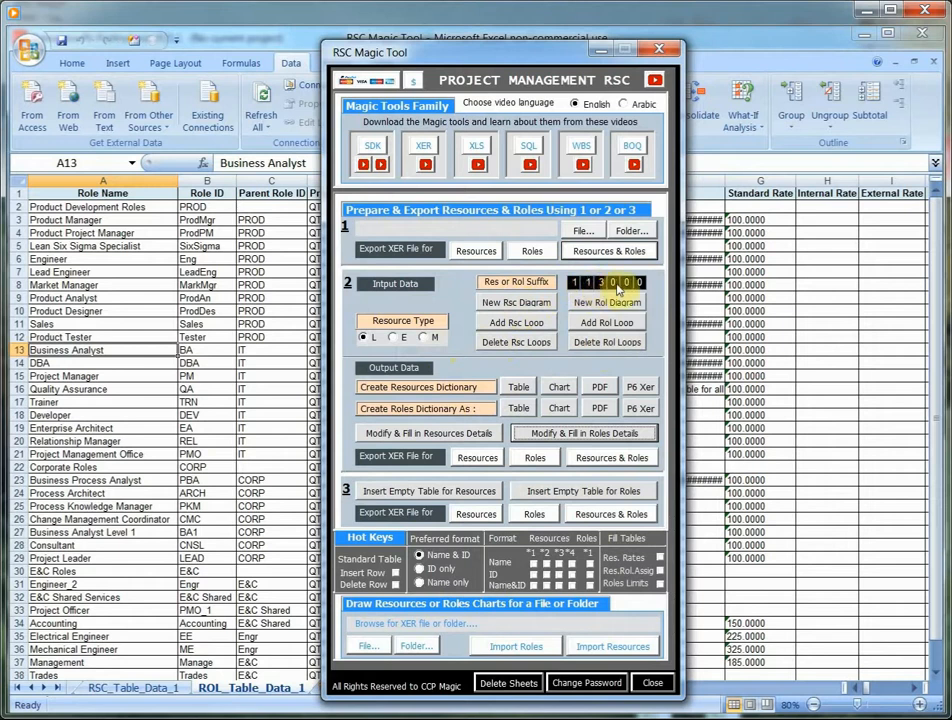
pyautogui.click(614, 286)
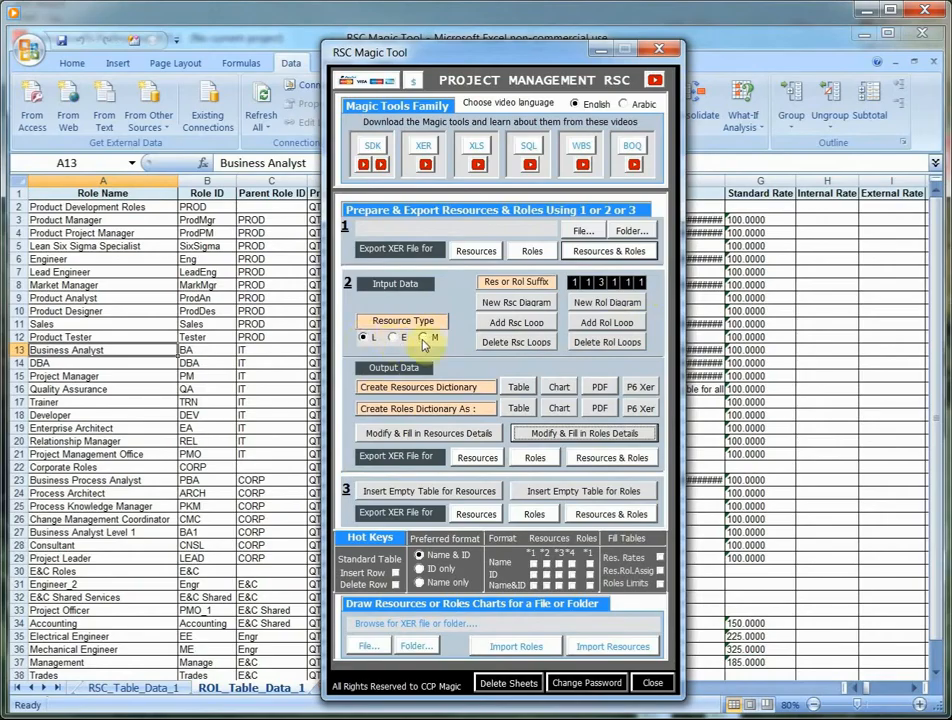
# - Try the resource types M and E, and set the type back to L
pyautogui.click(423, 340)
pyautogui.click(392, 339)
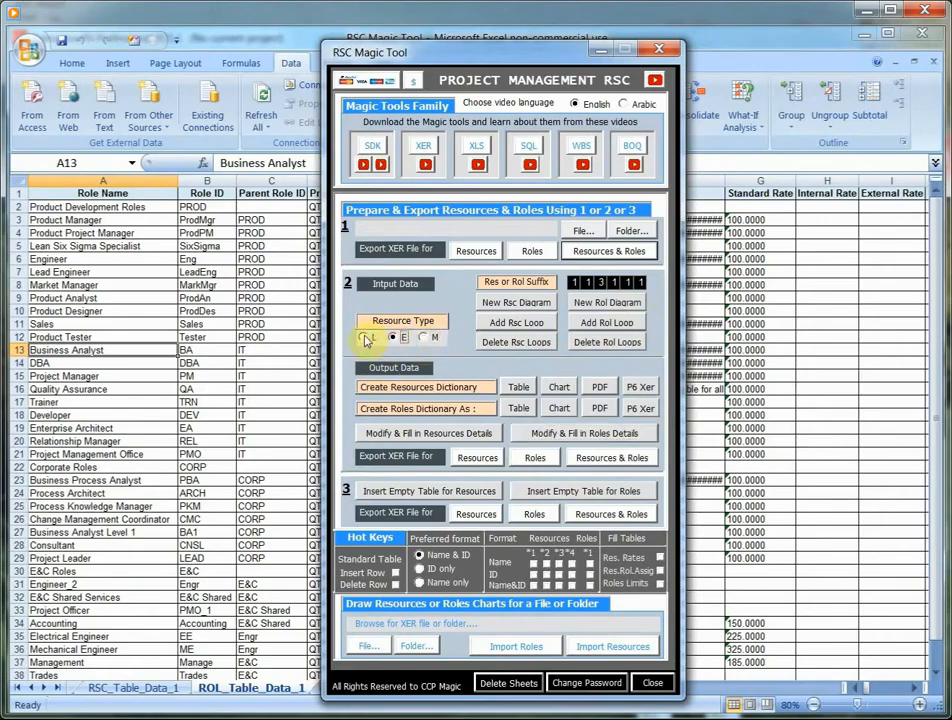
pyautogui.click(364, 337)
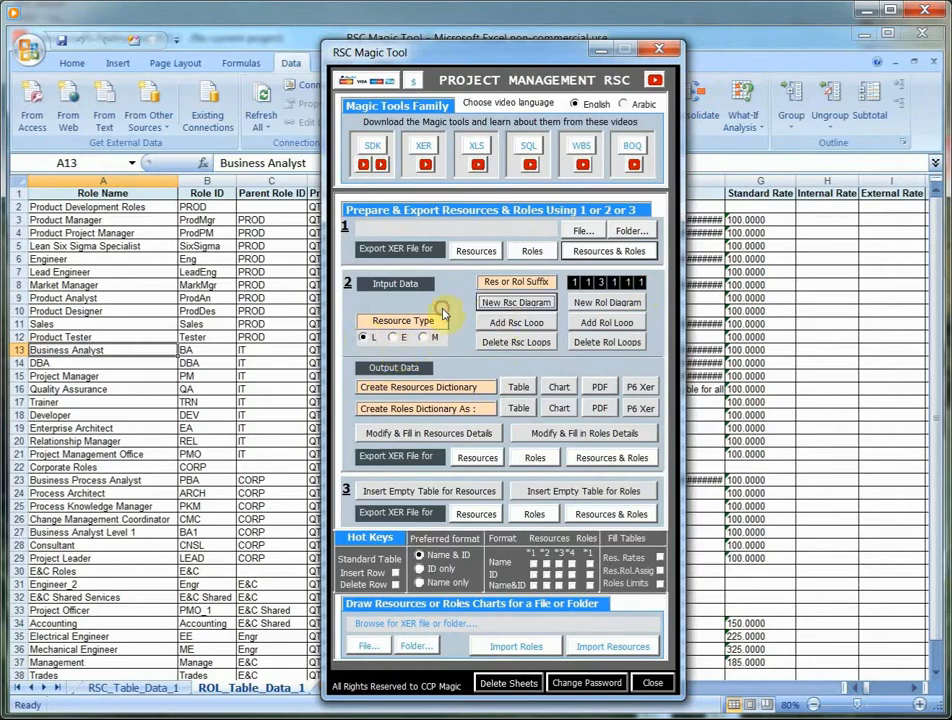
# - Move the tool form aside and open the empty RSC_Diagram sheet at cell A1
pyautogui.click(21, 690)
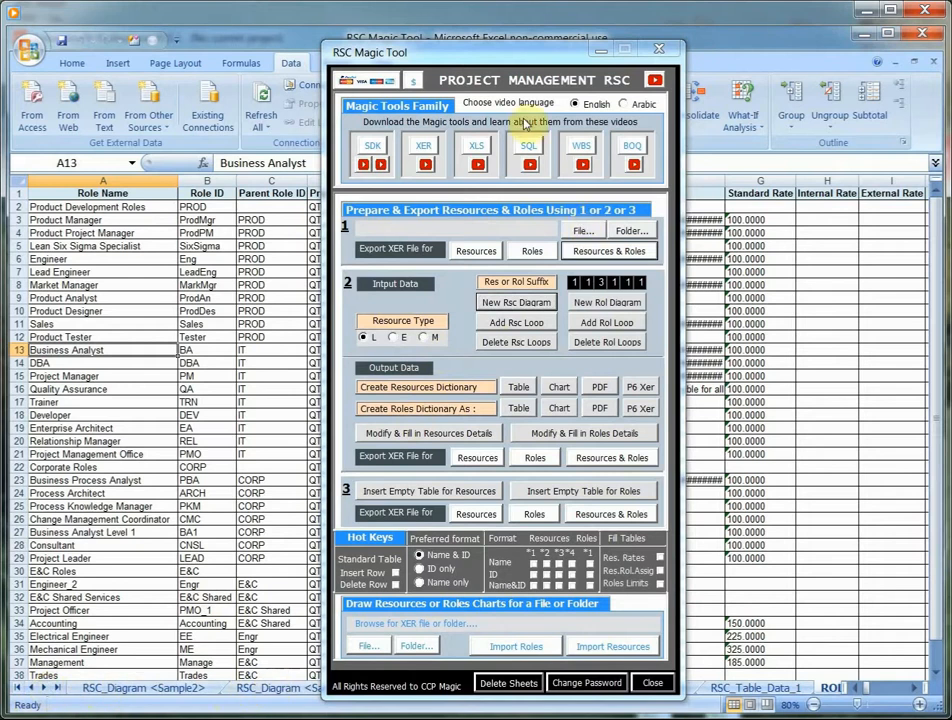
pyautogui.moveTo(445, 52); pyautogui.dragTo(665, 34)
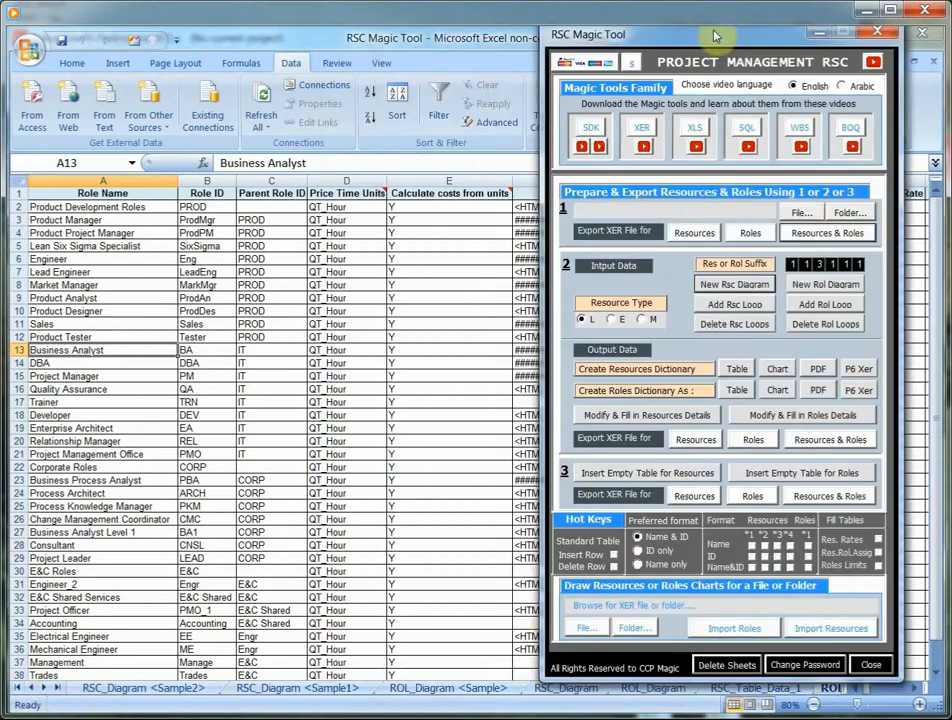
pyautogui.click(548, 688)
pyautogui.click(68, 196)
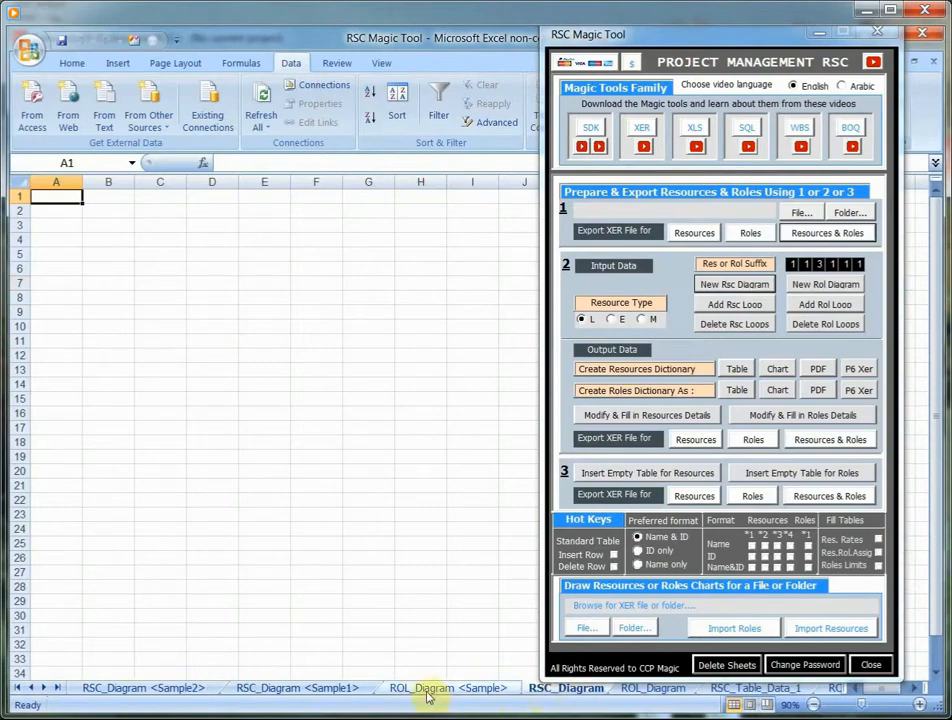
# - Examine the resource layouts on the RSC_Diagram <Sample1> and RSC_Diagram <Sample2> sheets
pyautogui.click(274, 689)
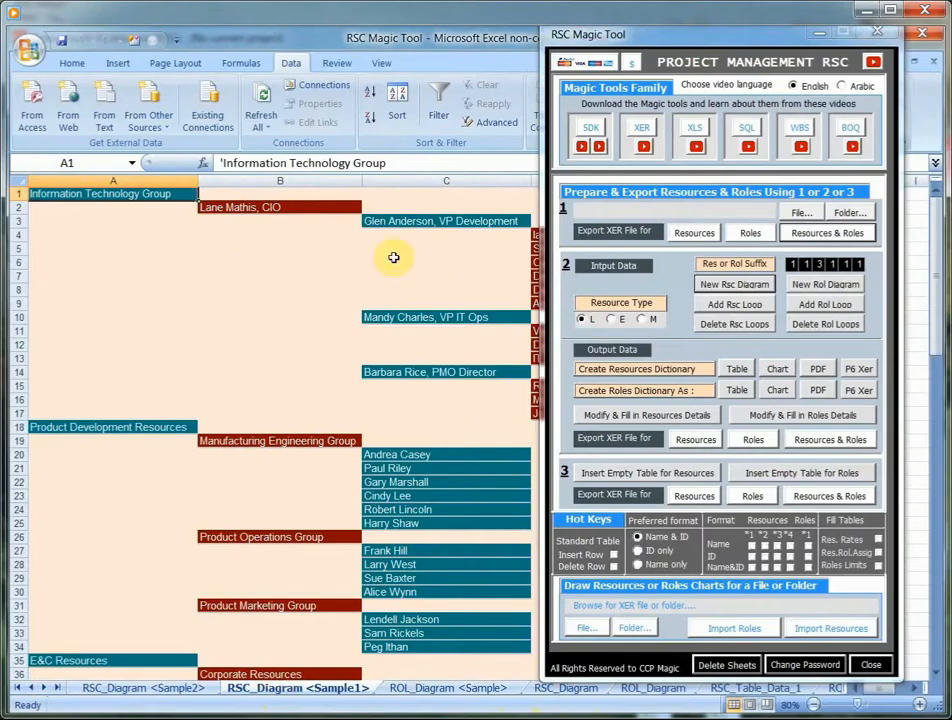
pyautogui.click(128, 690)
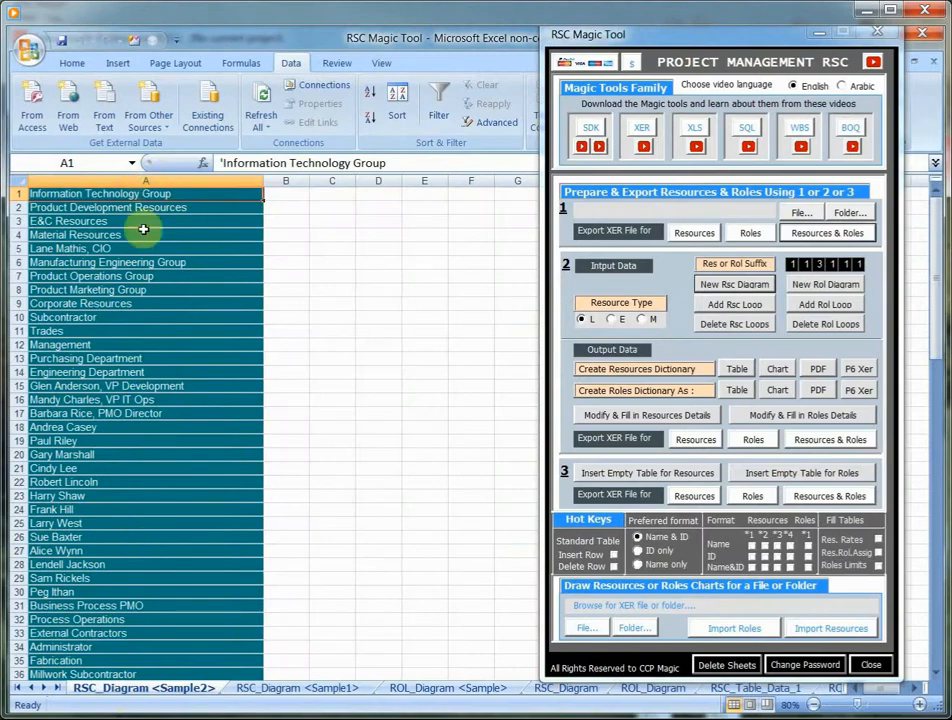
pyautogui.scroll(-4, 138, 284)
pyautogui.scroll(-8, 133, 285)
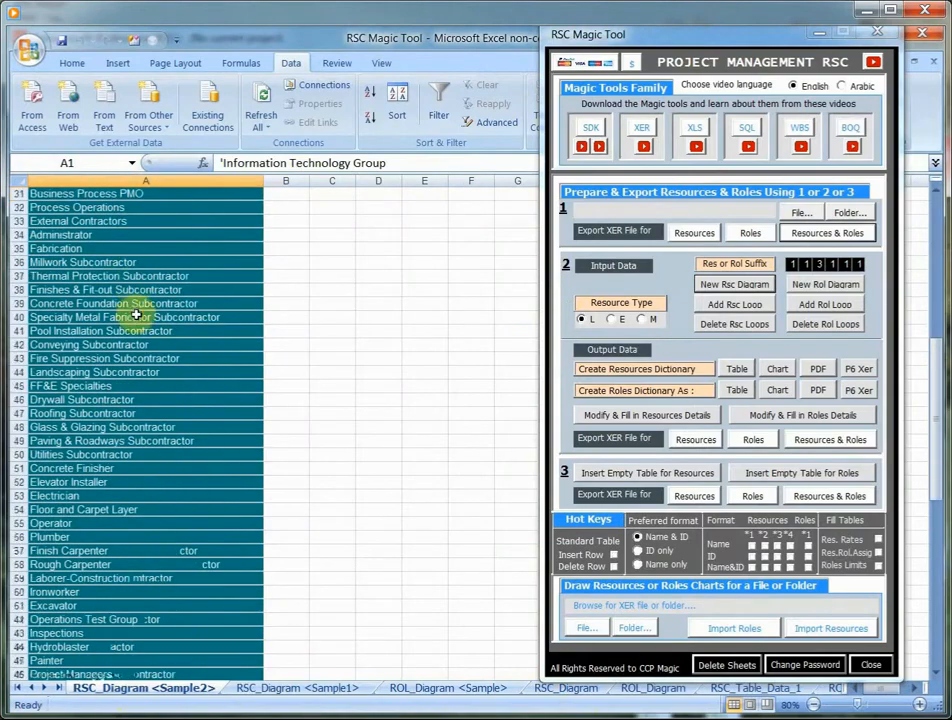
pyautogui.scroll(12, 136, 315)
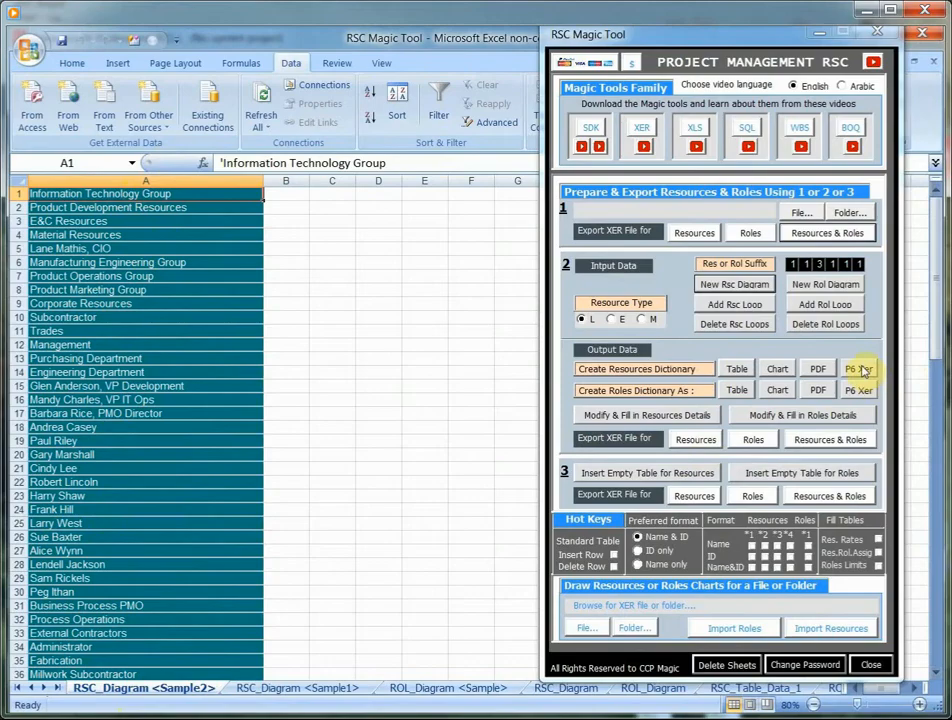
# - Copy the whole RSC_Diagram <Sample1> sheet and paste it into the RSC_Diagram sheet starting at cell A1
pyautogui.click(300, 689)
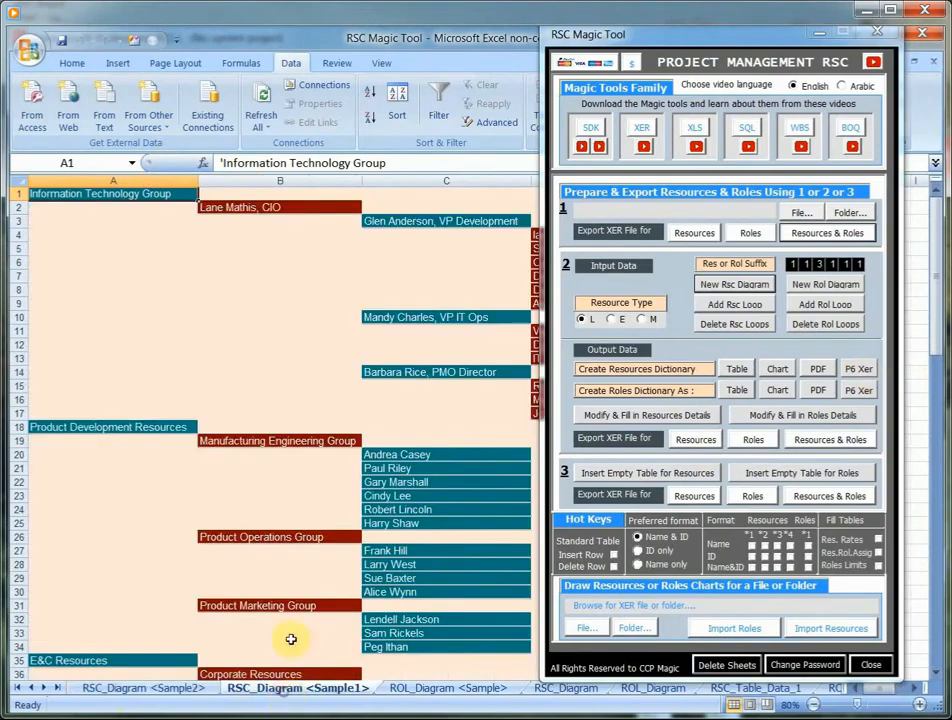
pyautogui.click(17, 176)
pyautogui.rightClick(17, 176)
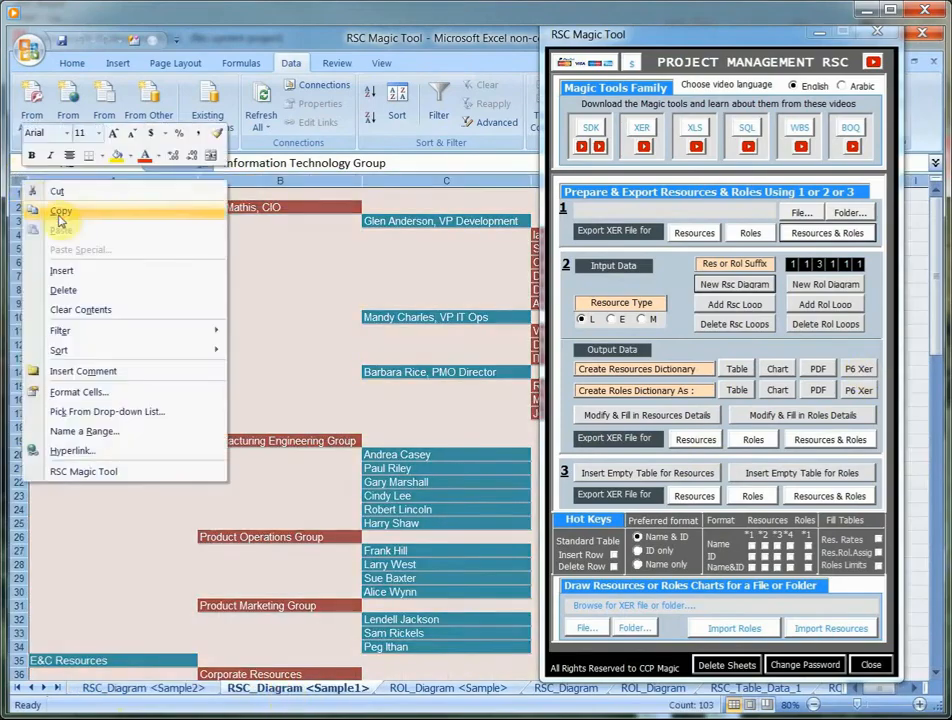
pyautogui.click(60, 214)
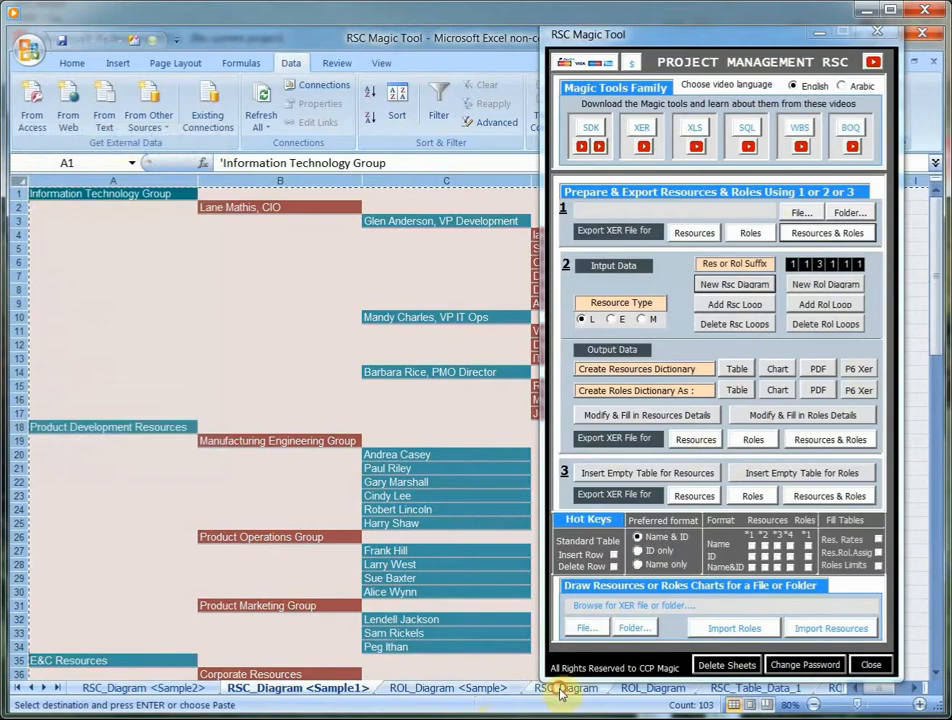
pyautogui.click(563, 689)
pyautogui.rightClick(74, 196)
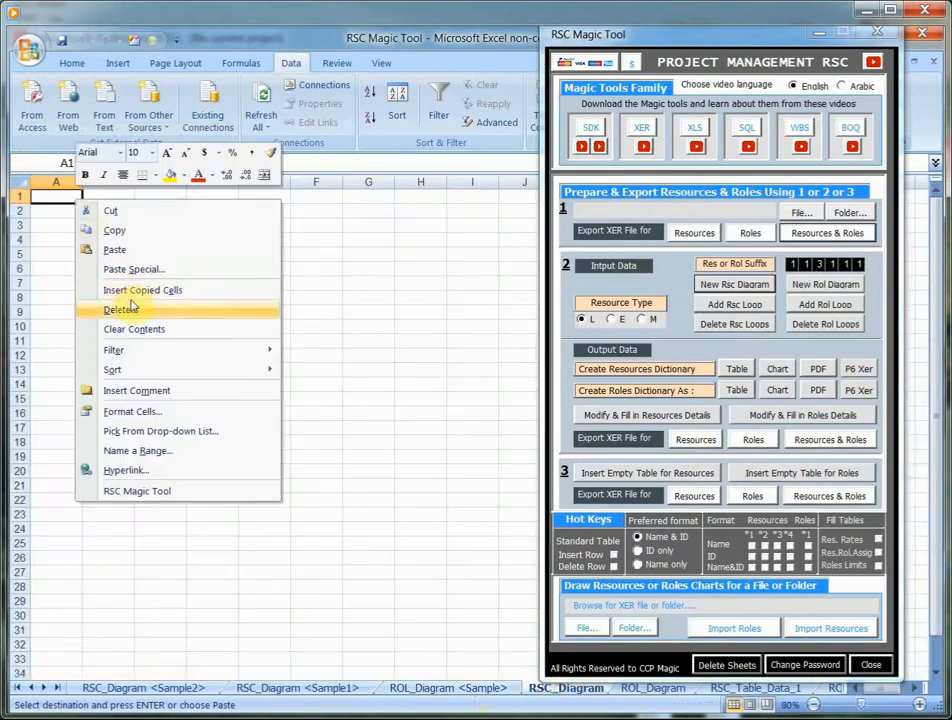
pyautogui.click(118, 249)
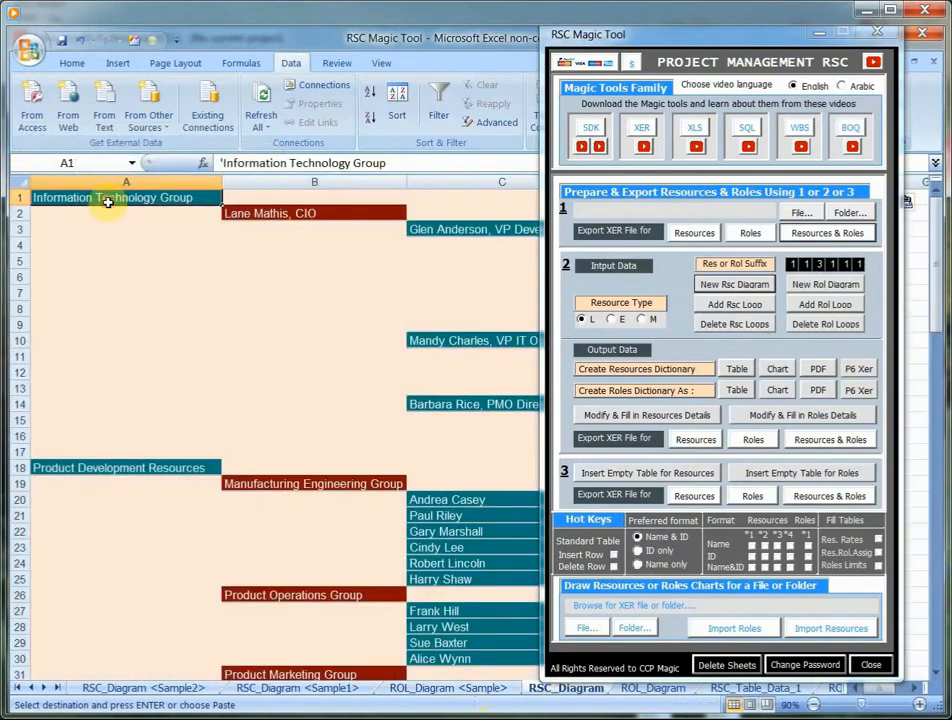
# - Move the tool form aside and create the resources dictionary as a table from the diagram
pyautogui.click(712, 36)
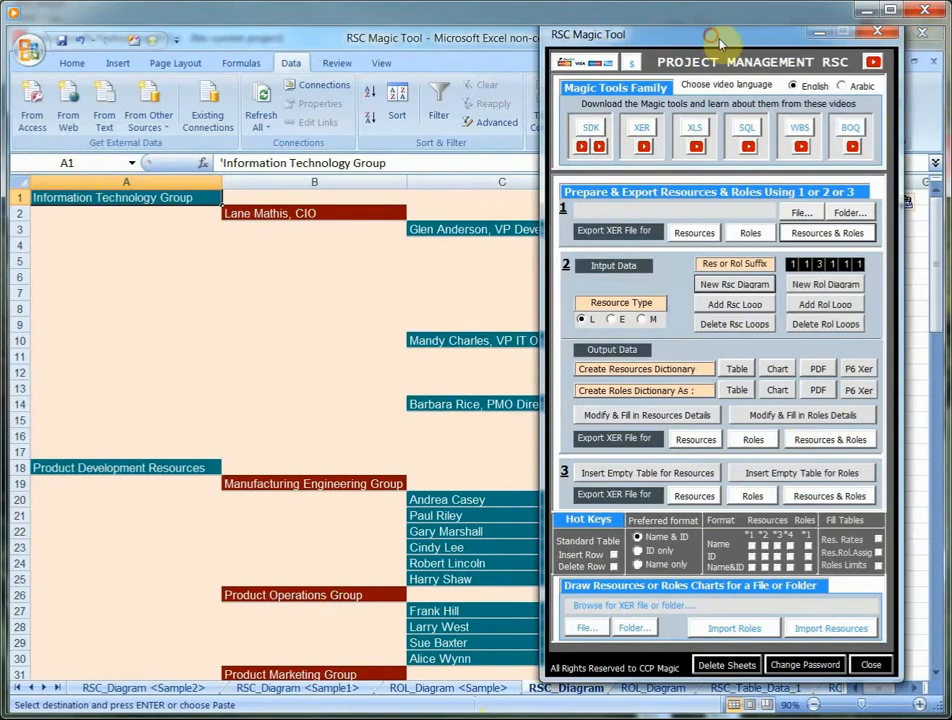
pyautogui.moveTo(712, 36); pyautogui.dragTo(833, 43)
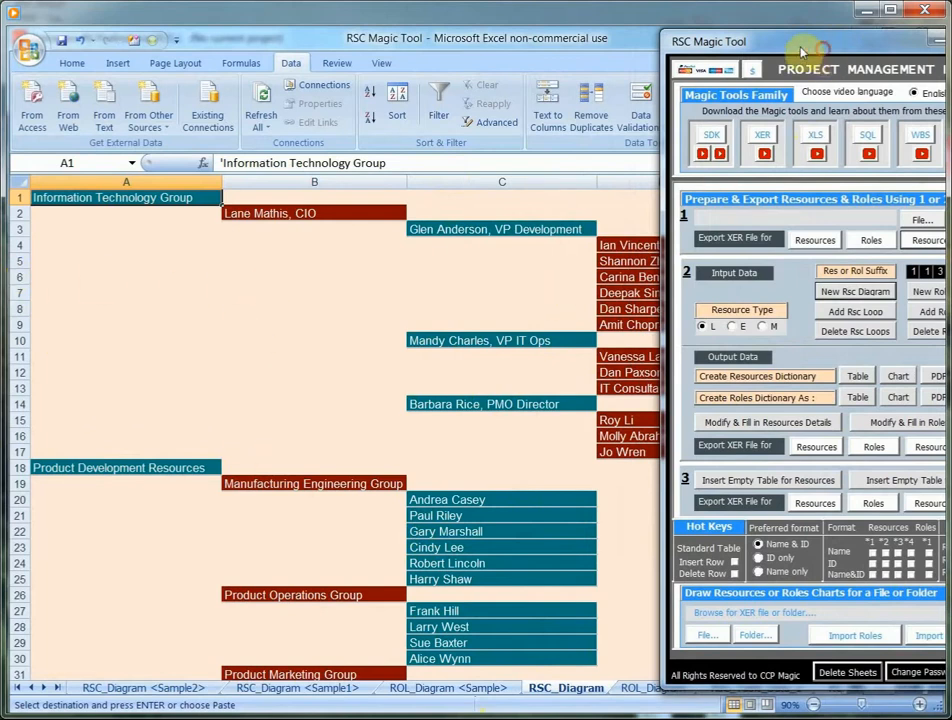
pyautogui.moveTo(803, 47); pyautogui.dragTo(557, 47)
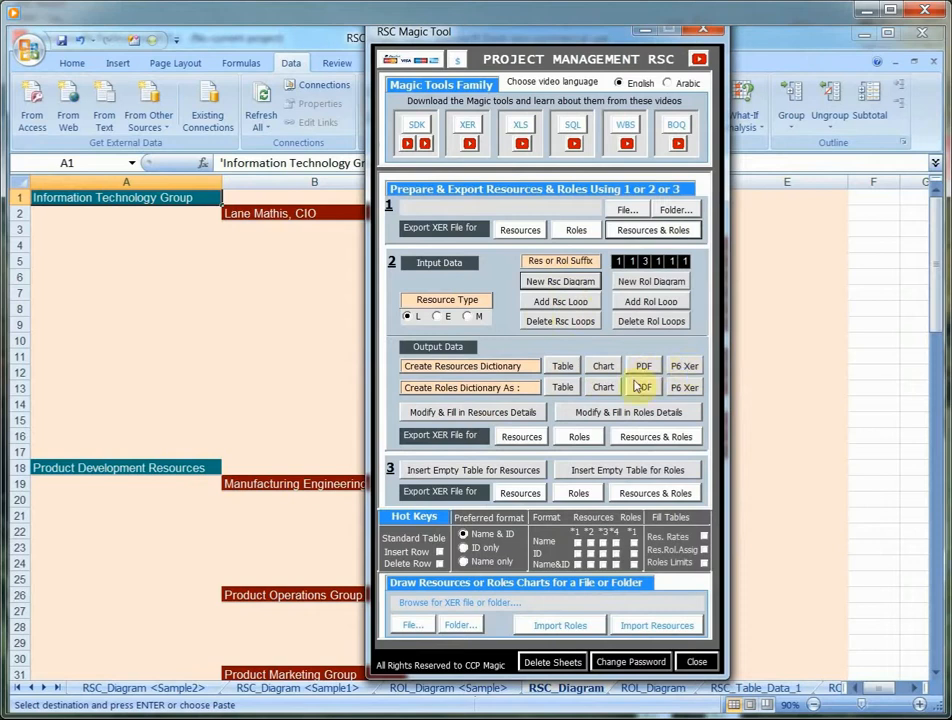
pyautogui.click(561, 367)
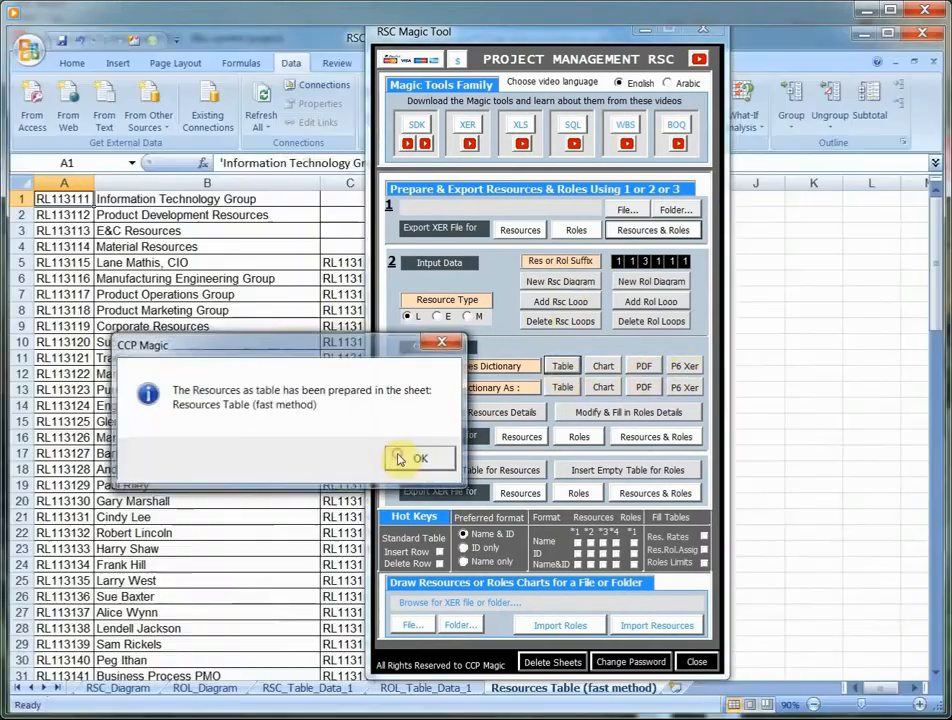
pyautogui.click(392, 455)
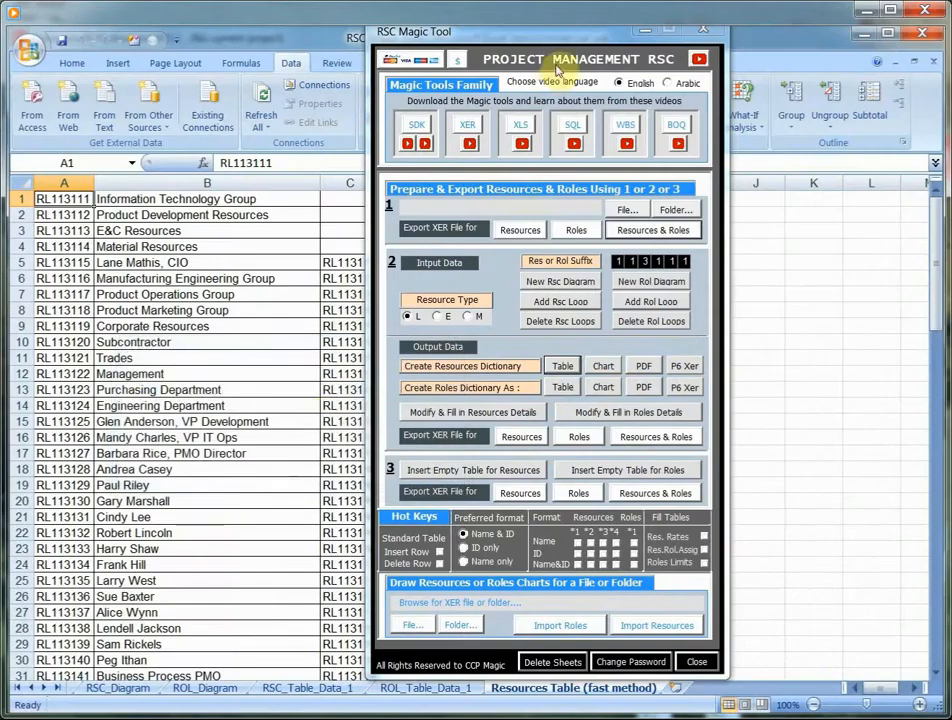
# - Set the resource suffix digits to 1 2 3 2 2 4 and create the resources dictionary table with these IDs
pyautogui.moveTo(415, 33); pyautogui.dragTo(545, 31)
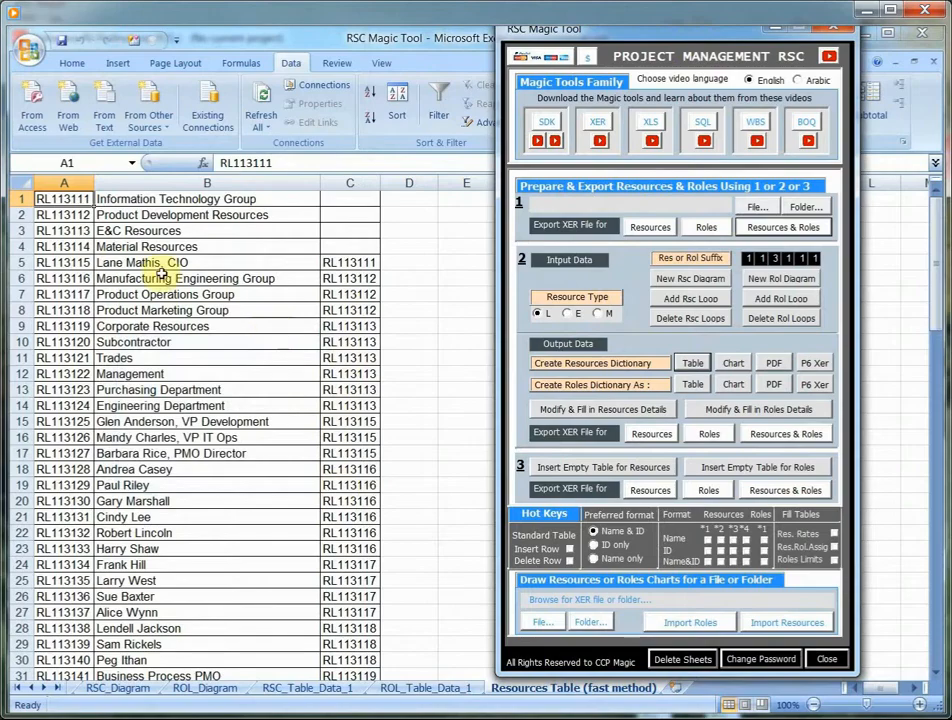
pyautogui.click(804, 263)
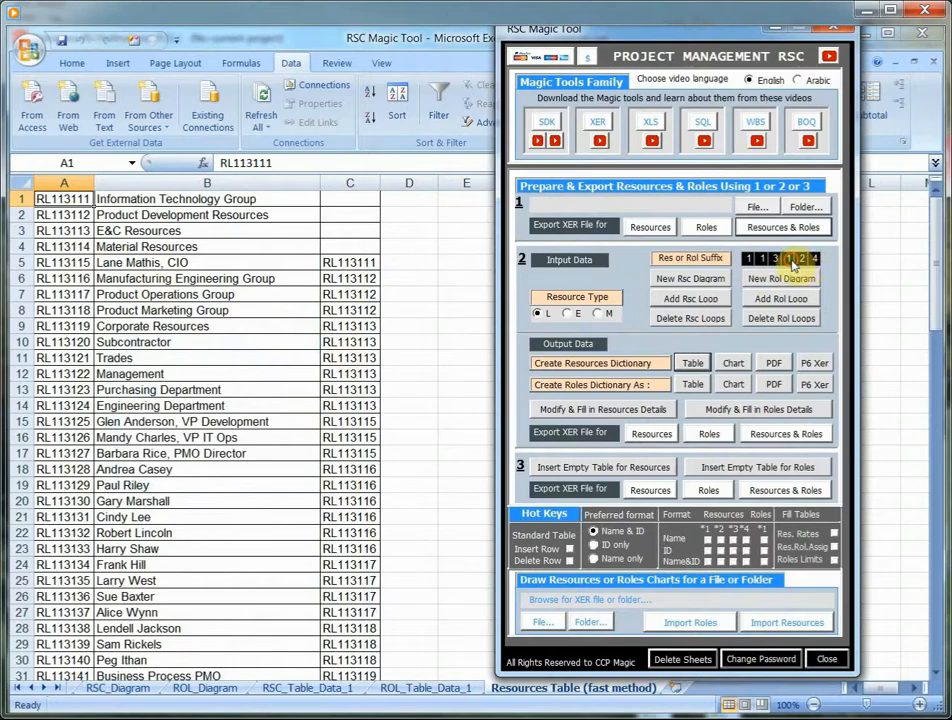
pyautogui.click(762, 262)
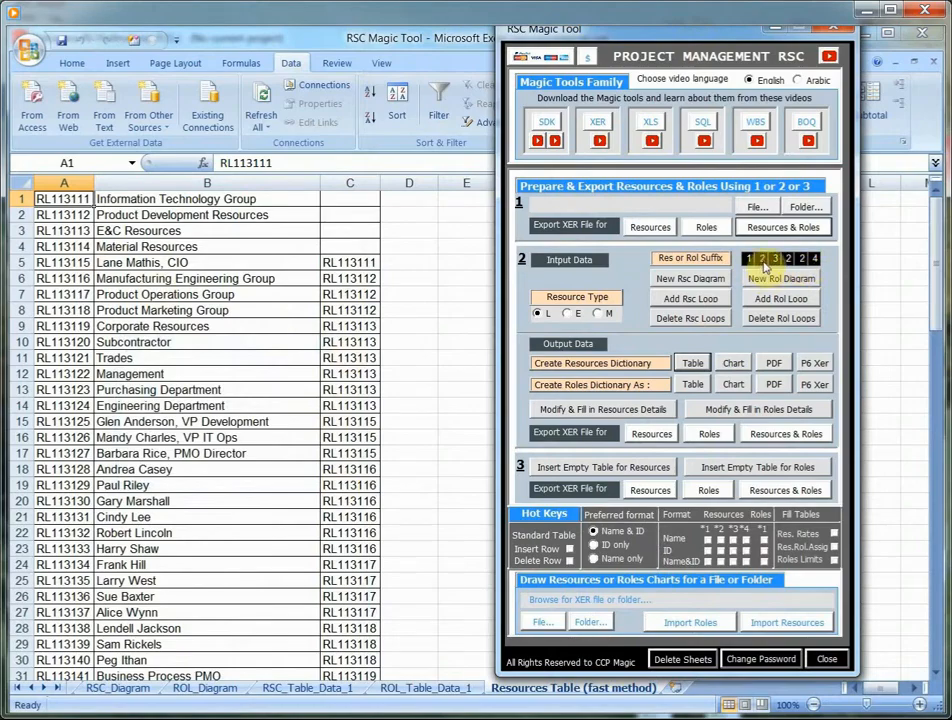
pyautogui.click(692, 363)
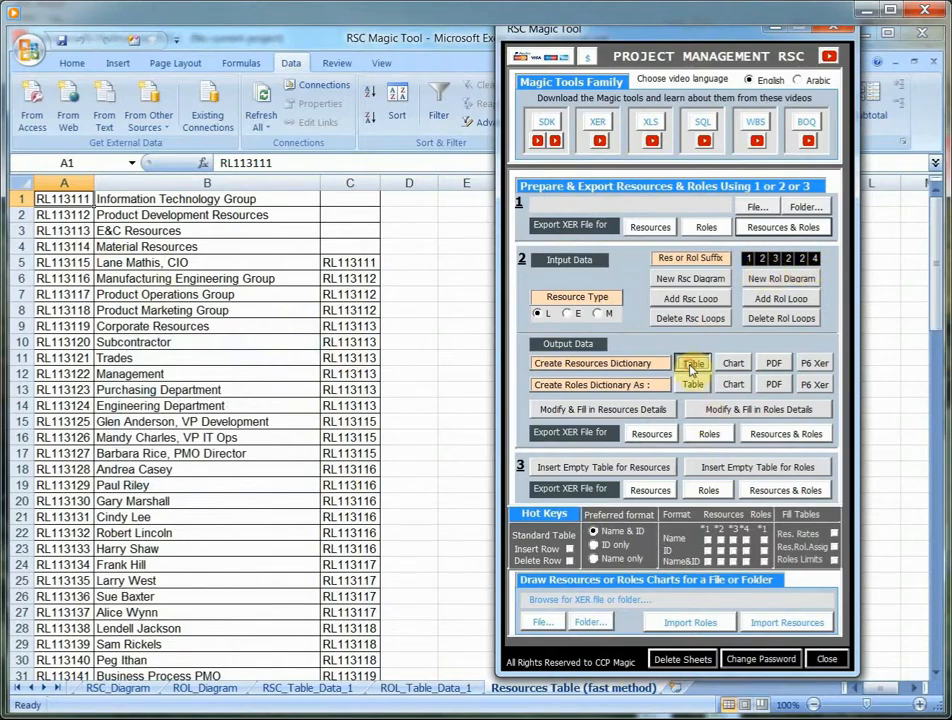
pyautogui.click(419, 460)
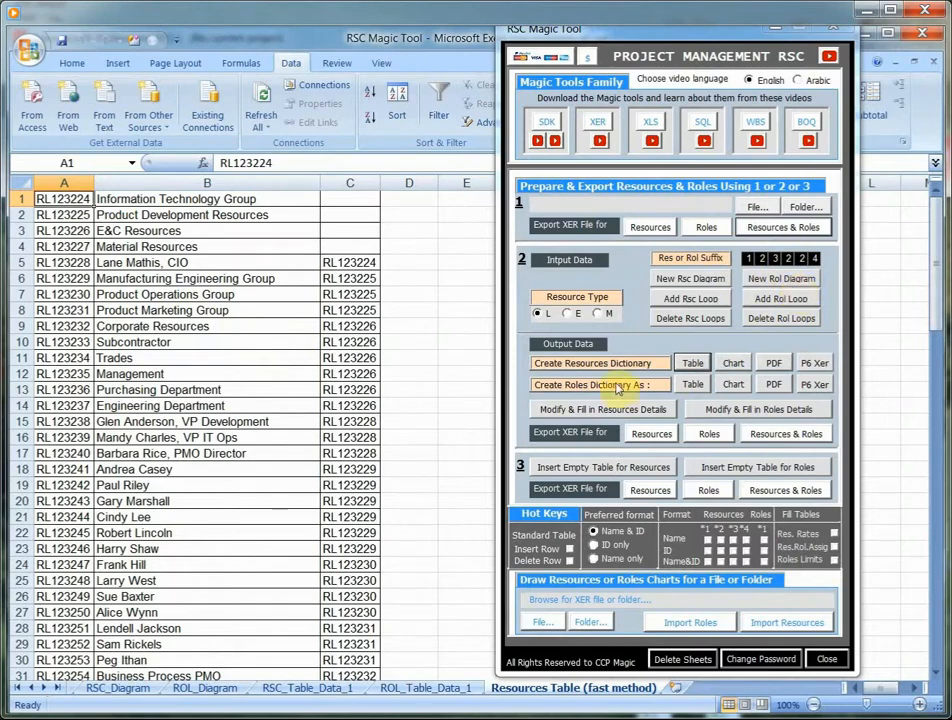
# - Create the resources dictionary as a chart, close the tool form and look through the Resource Dictionary-fast method sheet
pyautogui.click(733, 366)
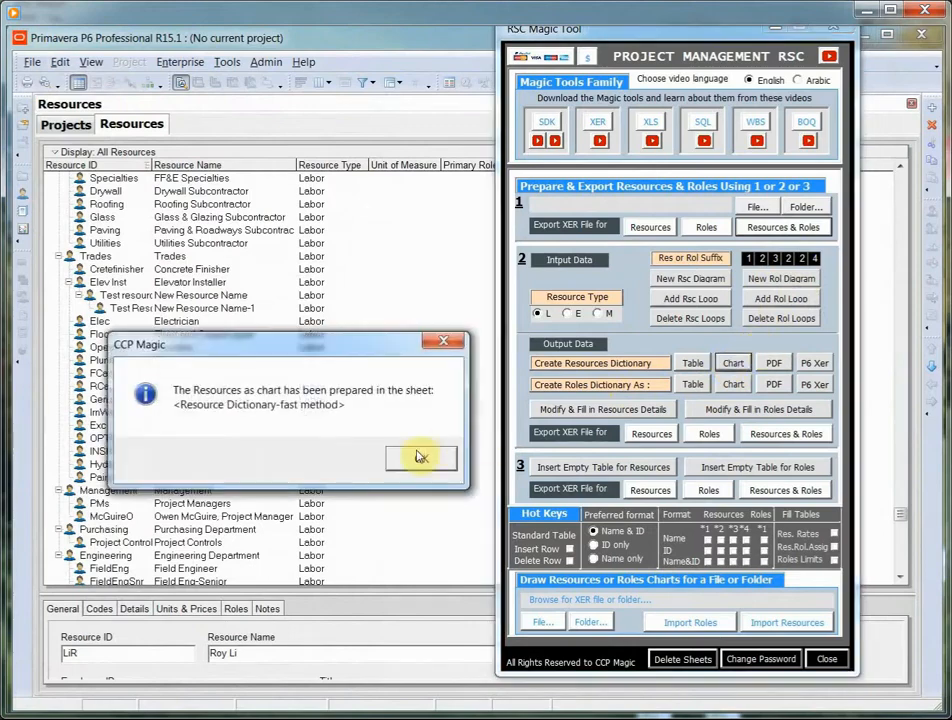
pyautogui.click(419, 455)
pyautogui.click(778, 32)
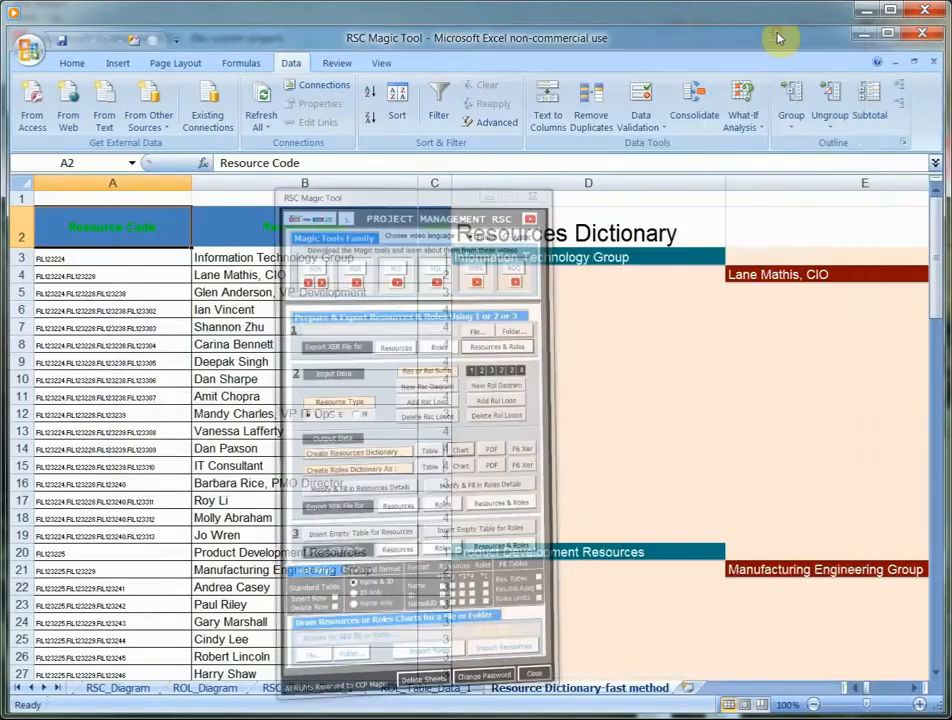
pyautogui.click(914, 689)
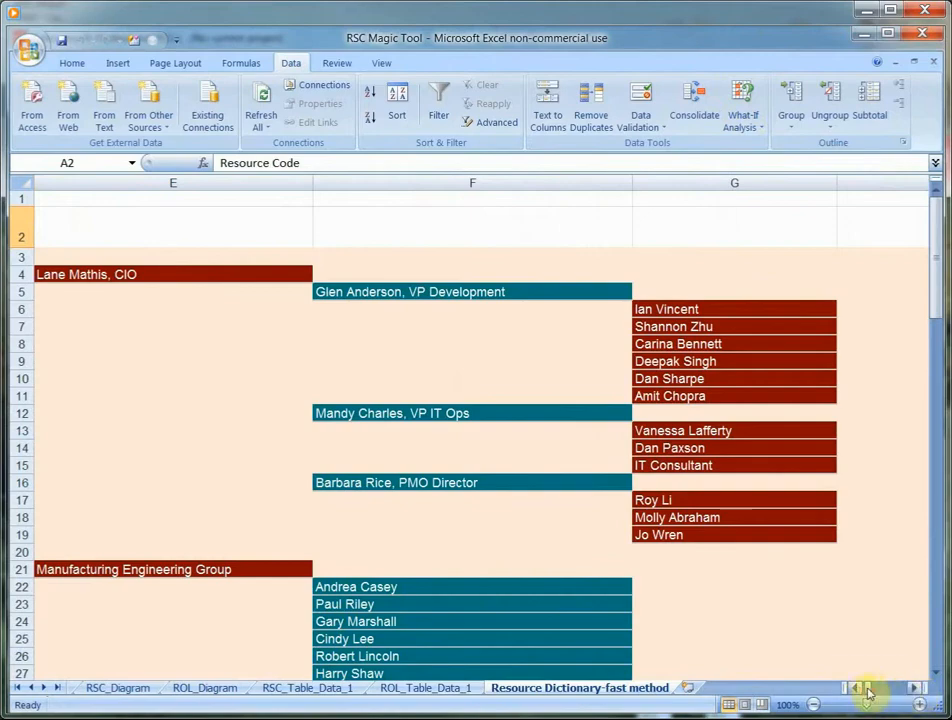
pyautogui.moveTo(866, 687); pyautogui.dragTo(849, 692)
pyautogui.scroll(-8, 733, 374)
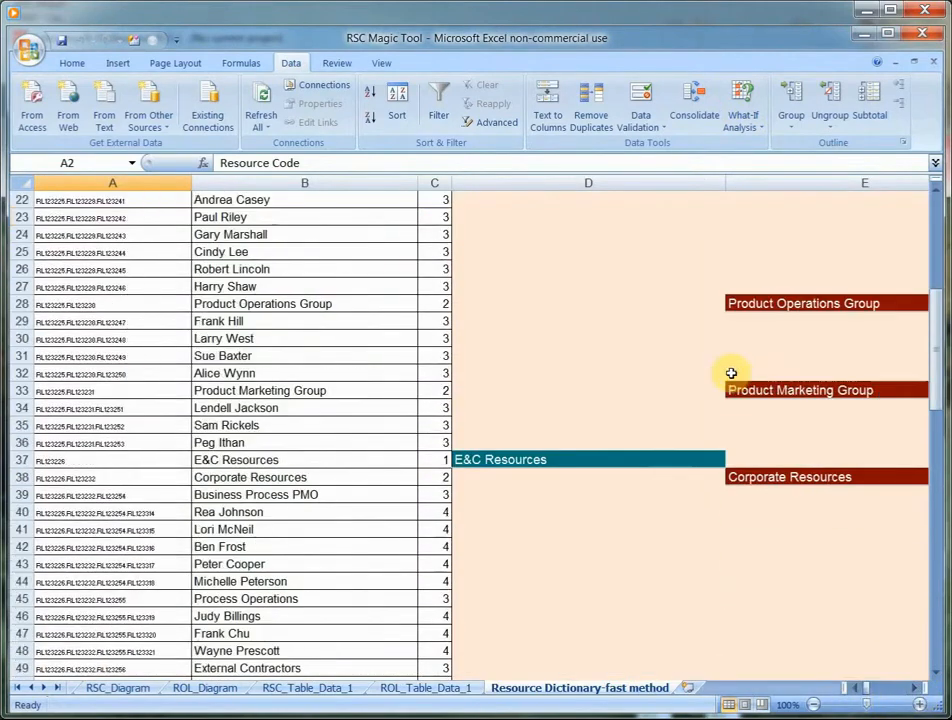
pyautogui.scroll(1, 733, 374)
pyautogui.scroll(7, 733, 374)
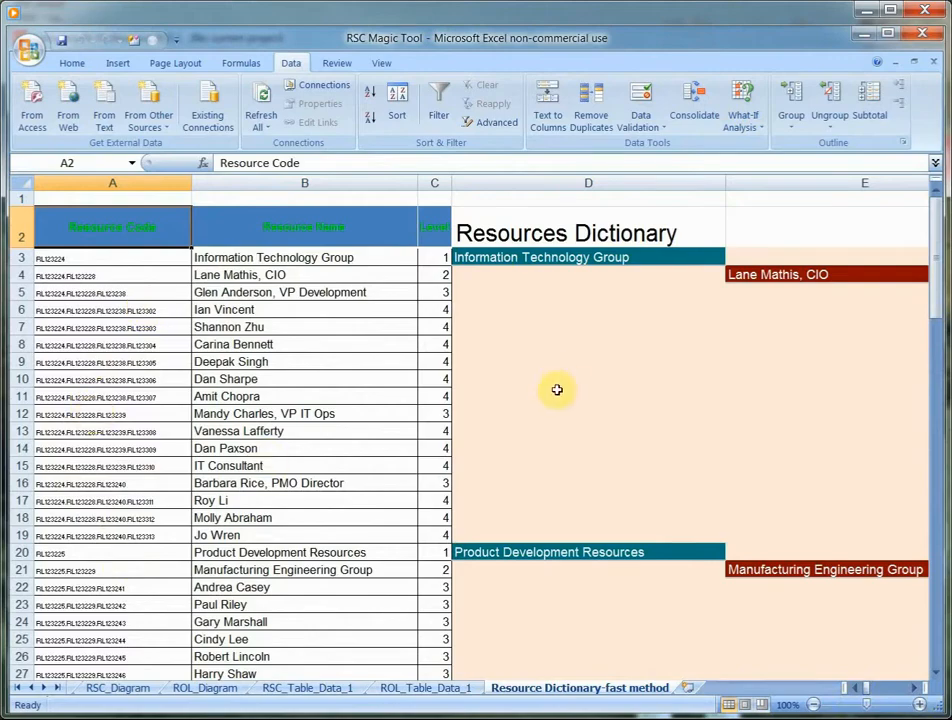
# - Reopen RSC Magic Tool, generate the detailed resources table for modifying and filling in, and close the form
pyautogui.rightClick(548, 344)
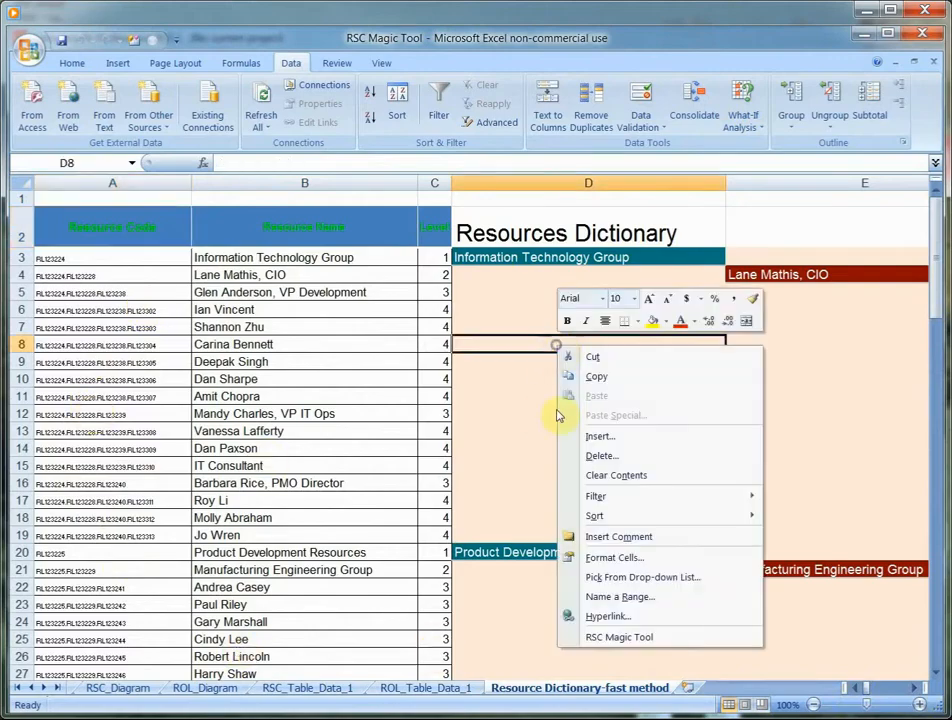
pyautogui.click(565, 693)
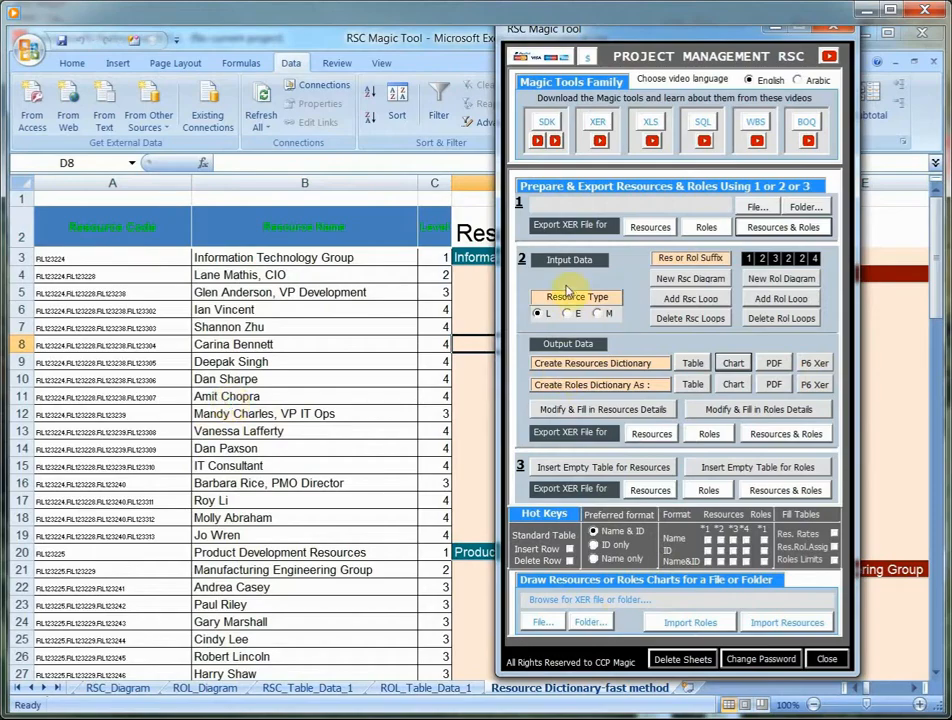
pyautogui.click(603, 416)
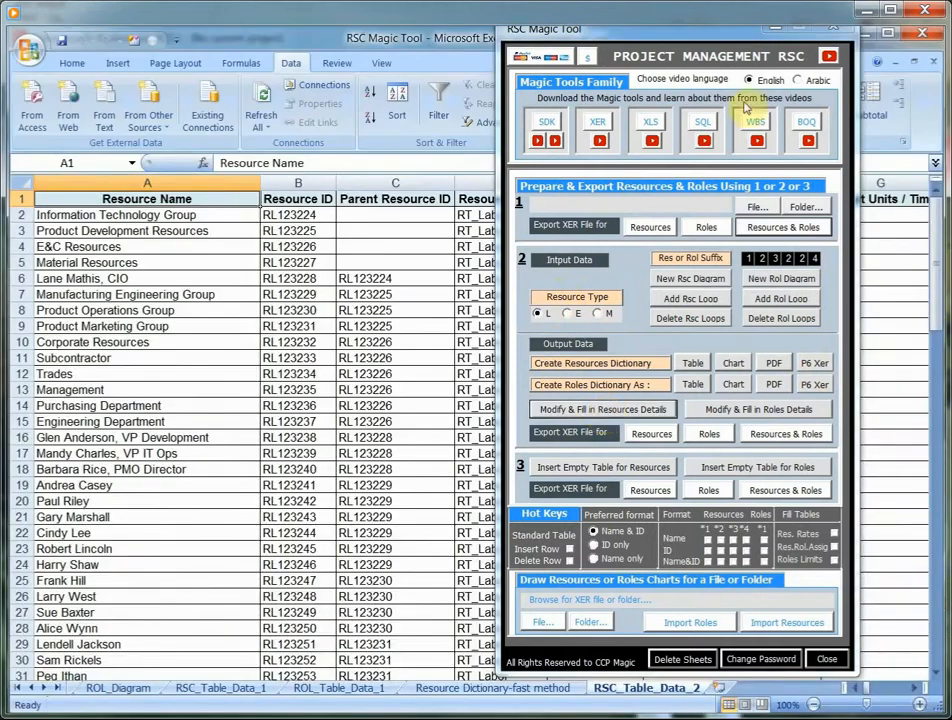
pyautogui.click(833, 28)
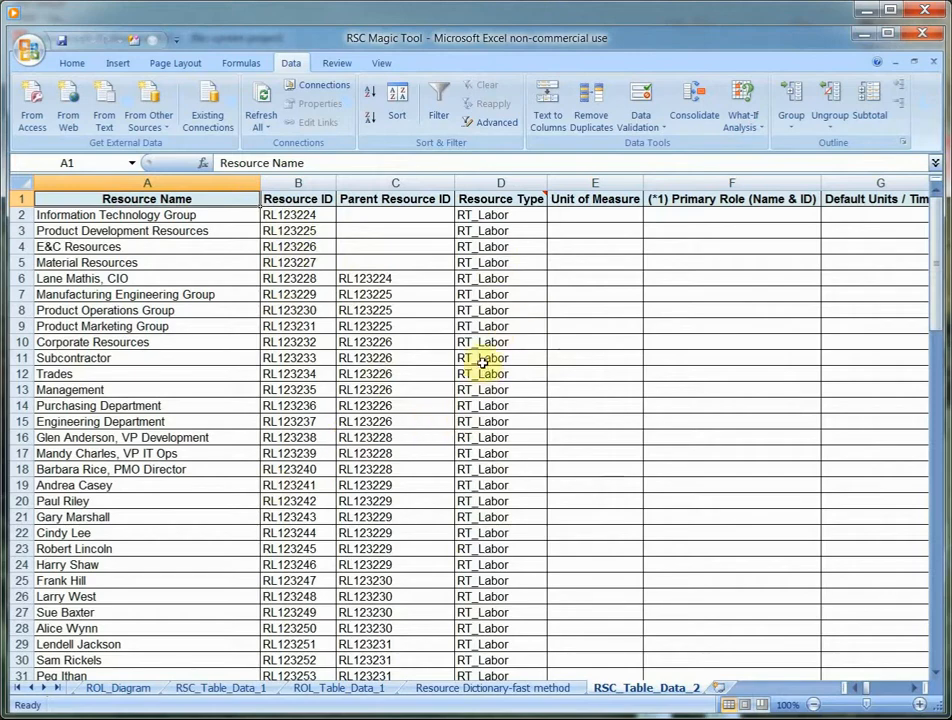
# - Set the resource type of cells D8 to D21 in RSC_Table_Data_2 to Material
pyautogui.moveTo(484, 308); pyautogui.dragTo(497, 510)
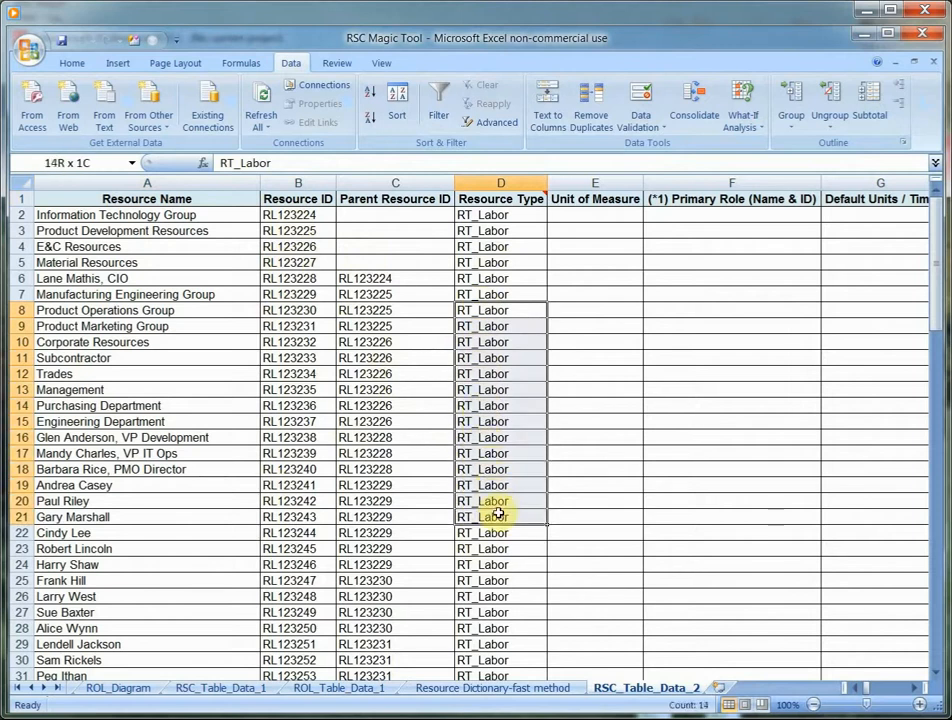
pyautogui.rightClick(500, 451)
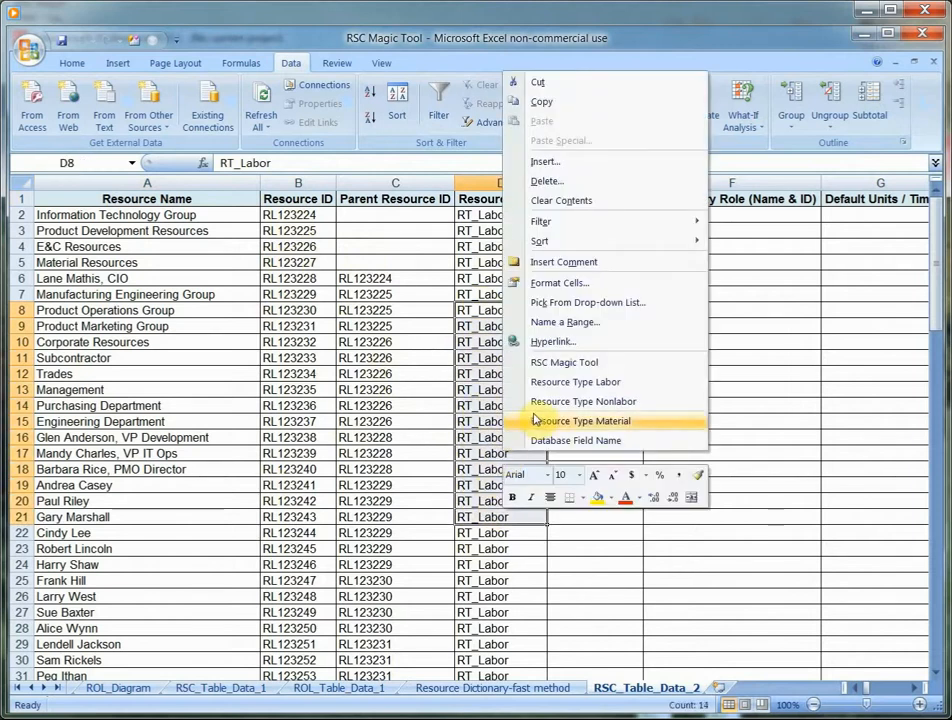
pyautogui.click(540, 421)
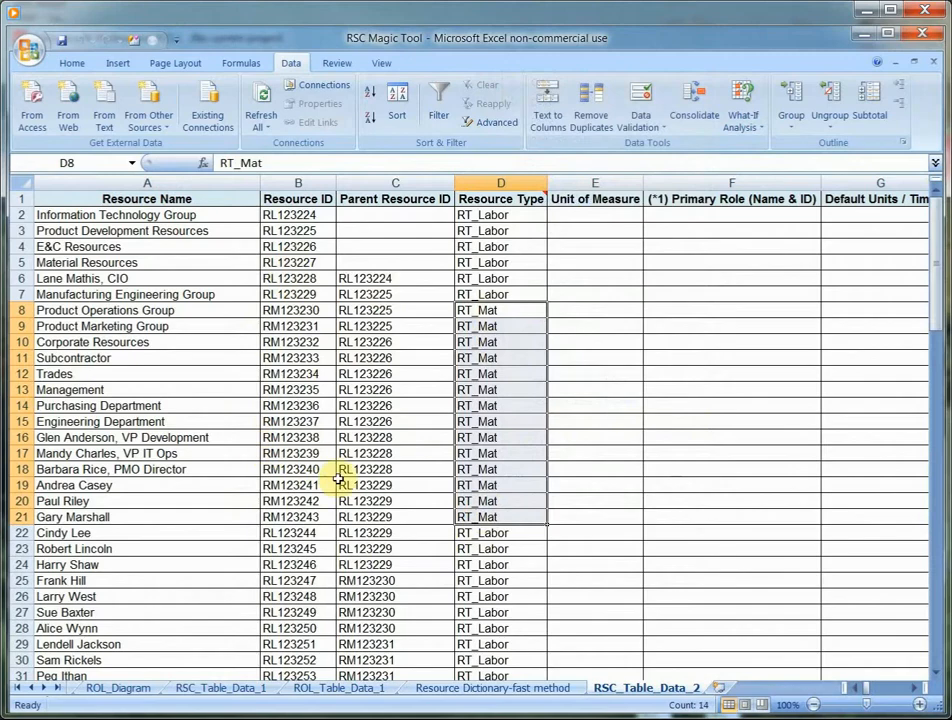
# - Set the resource type of cells D29 to D42 to Nonlabor
pyautogui.scroll(-5, 505, 500)
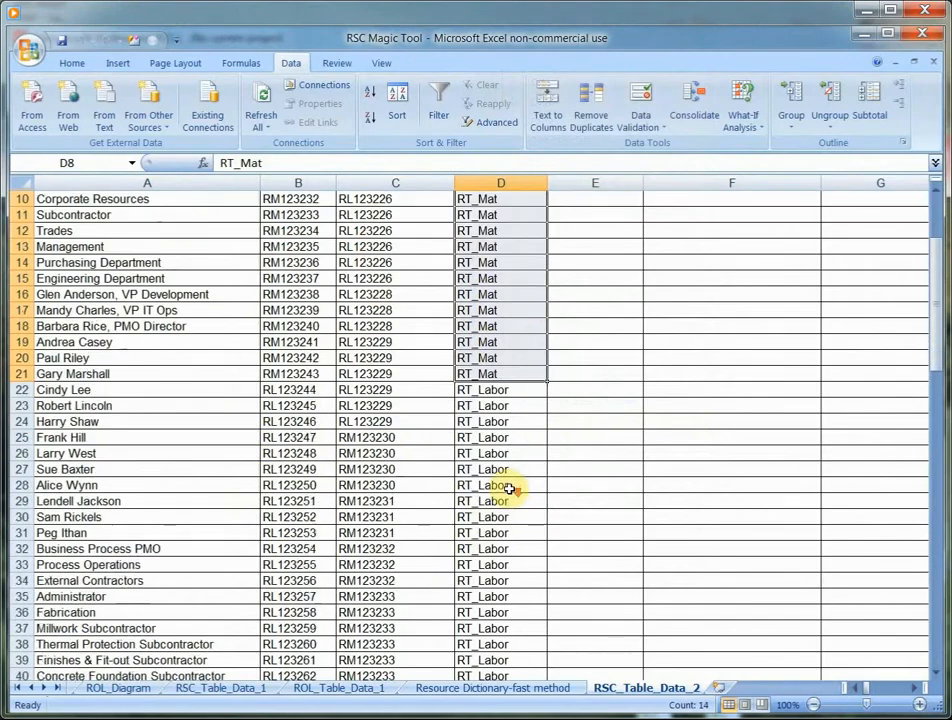
pyautogui.moveTo(497, 405); pyautogui.dragTo(497, 608)
pyautogui.rightClick(501, 531)
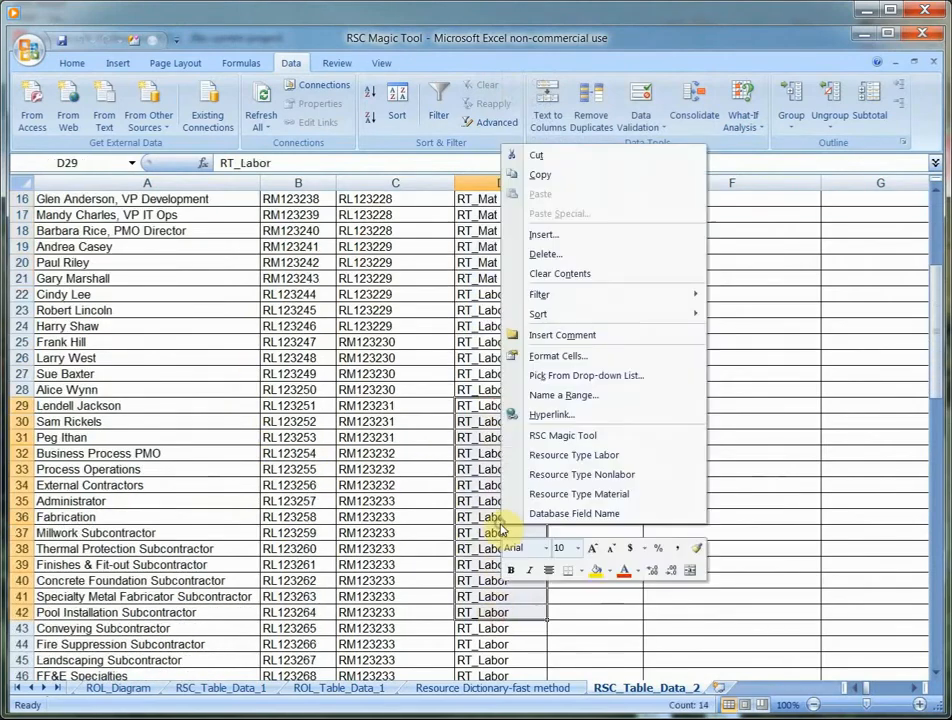
pyautogui.click(600, 479)
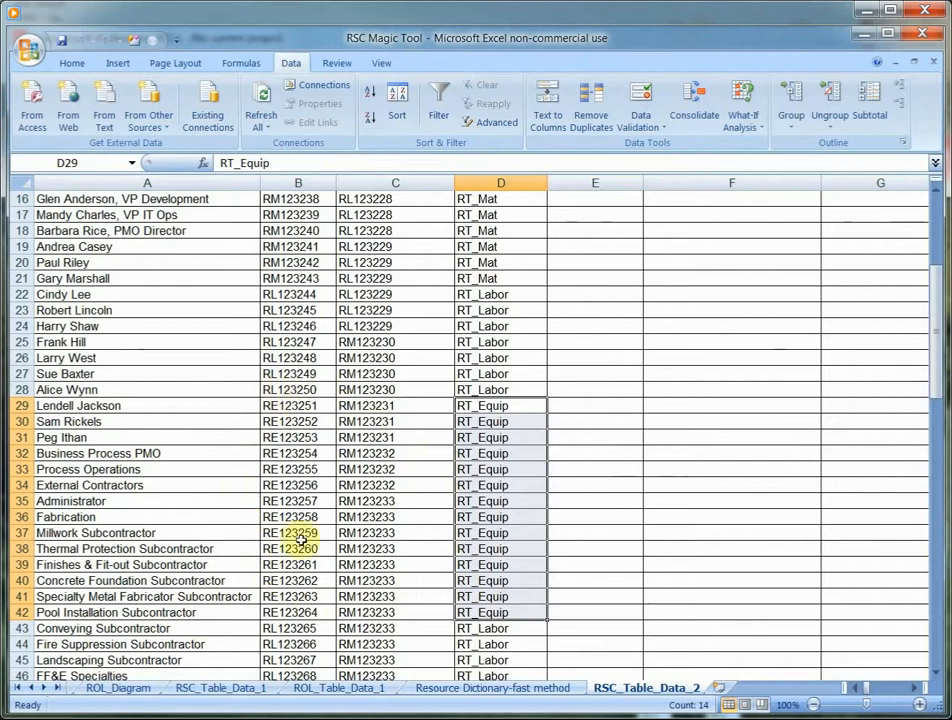
pyautogui.click(462, 500)
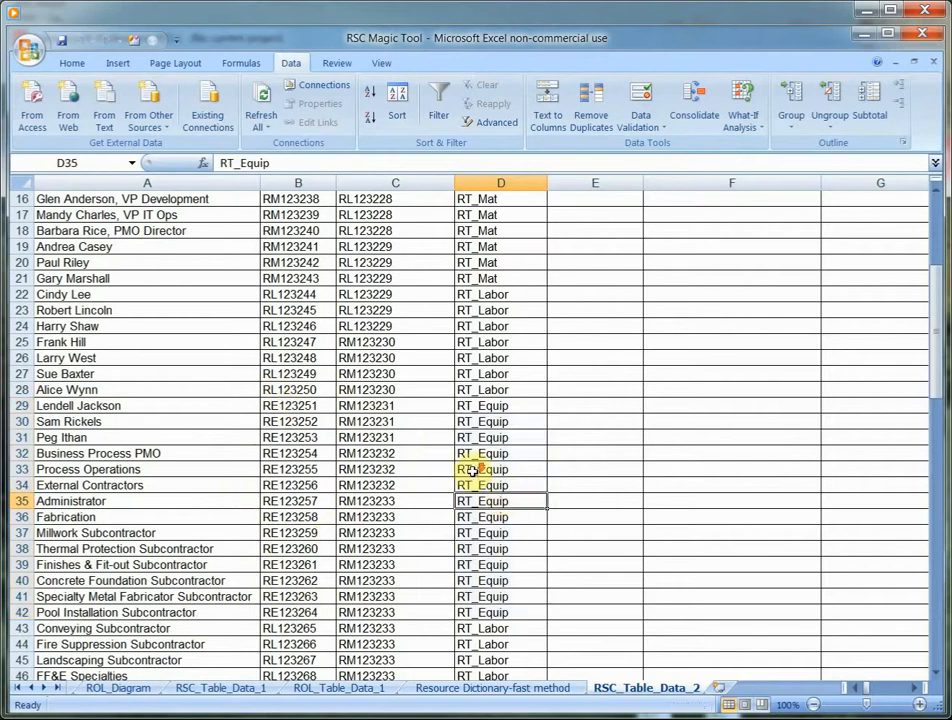
# - Set the resource type of cells D51 to D61 to Material
pyautogui.scroll(-7, 440, 472)
pyautogui.moveTo(493, 421); pyautogui.dragTo(497, 578)
pyautogui.rightClick(503, 520)
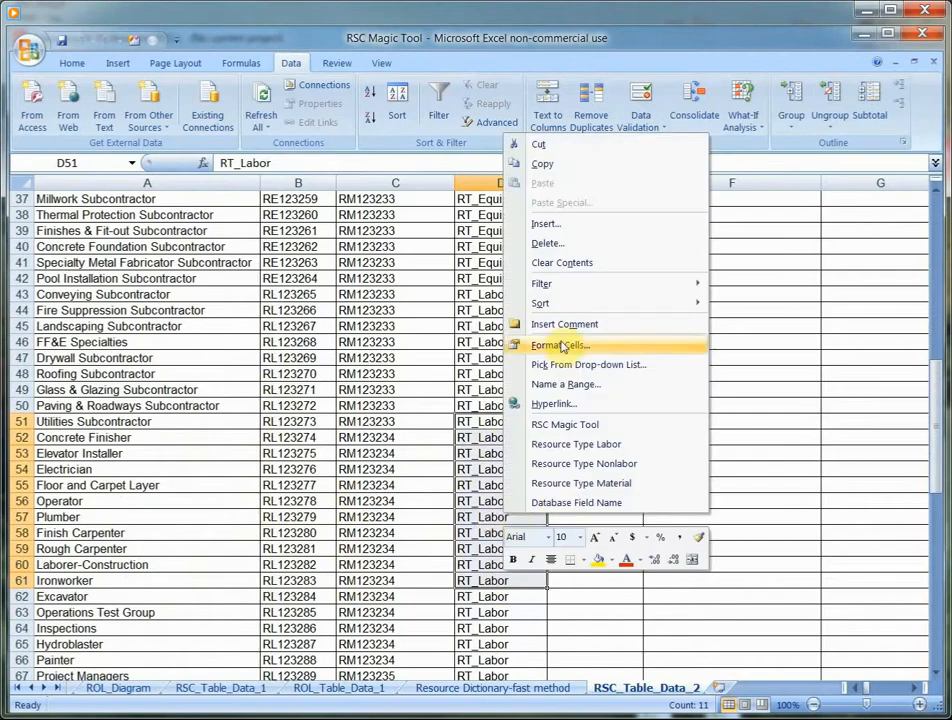
pyautogui.click(593, 483)
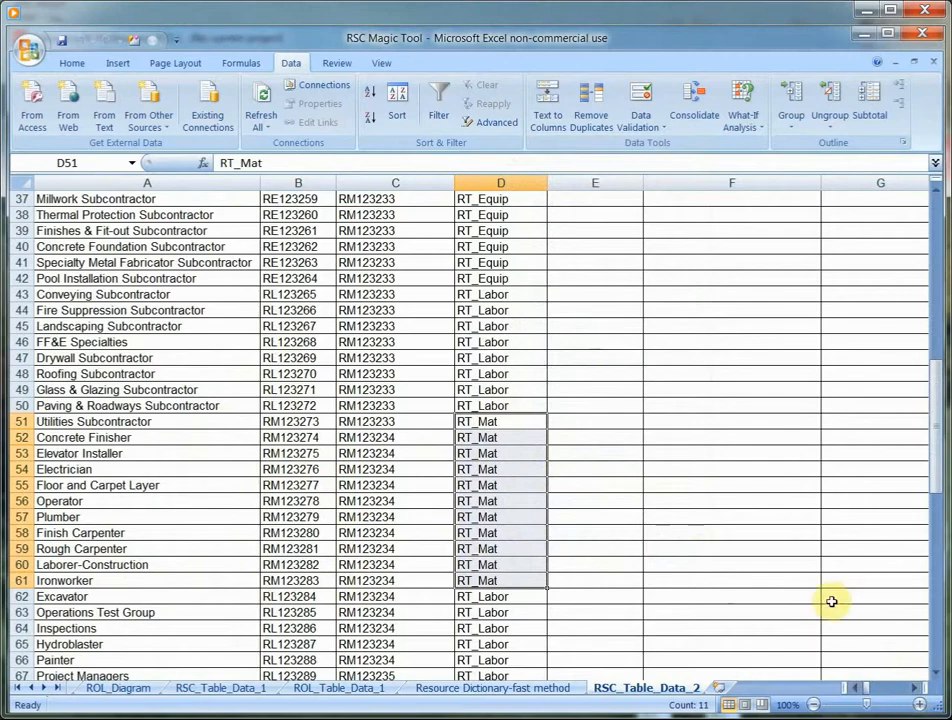
# - Examine the header notes on allowed values for the Price Time Units, Overtime Allowed and Active columns in RSC_Table_Data_2
pyautogui.click(918, 690)
pyautogui.click(918, 700)
pyautogui.click(918, 700)
pyautogui.click(918, 700)
pyautogui.click(918, 700)
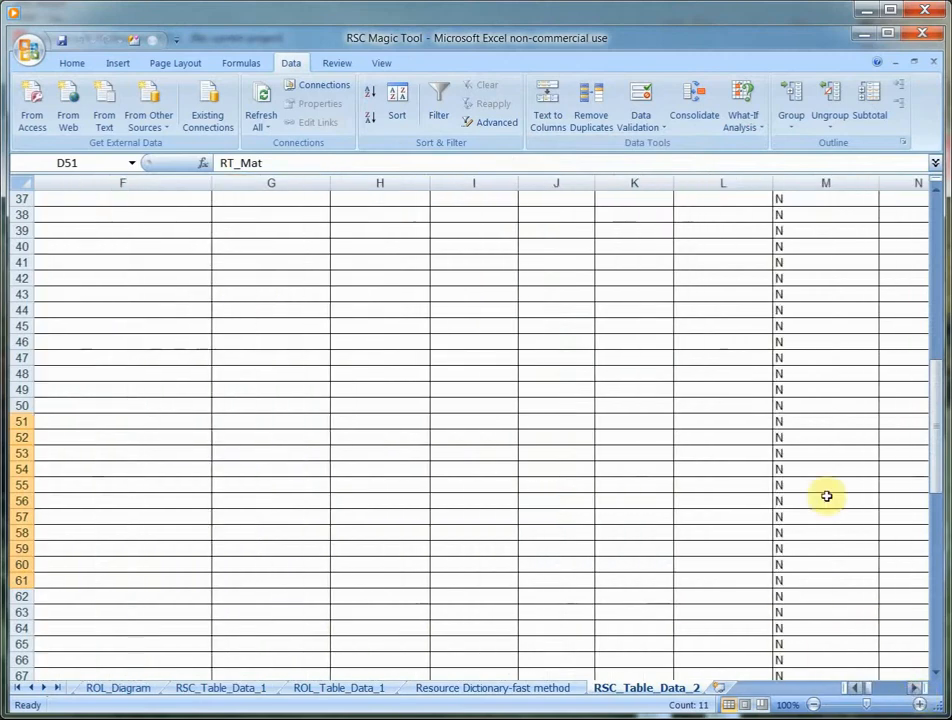
pyautogui.scroll(8, 350, 430)
pyautogui.scroll(4, 350, 421)
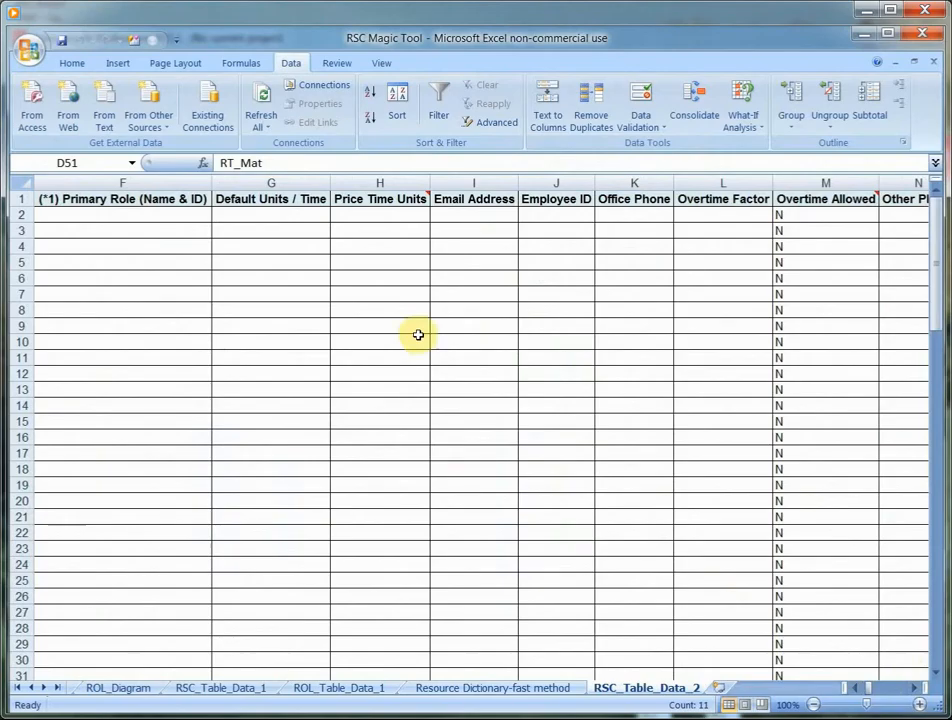
pyautogui.moveTo(380, 196)
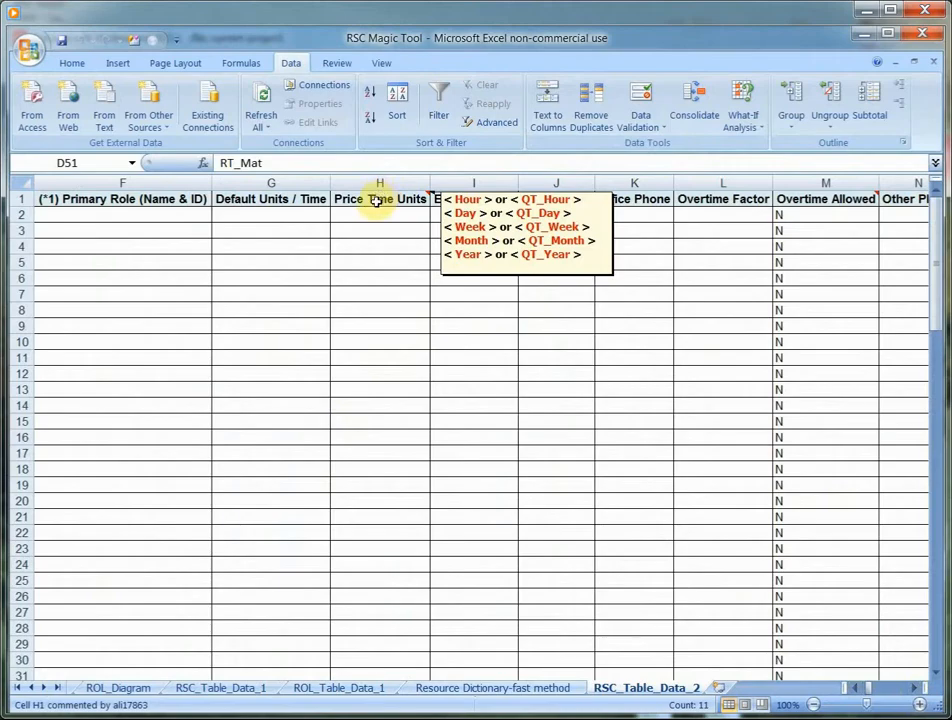
pyautogui.moveTo(829, 199)
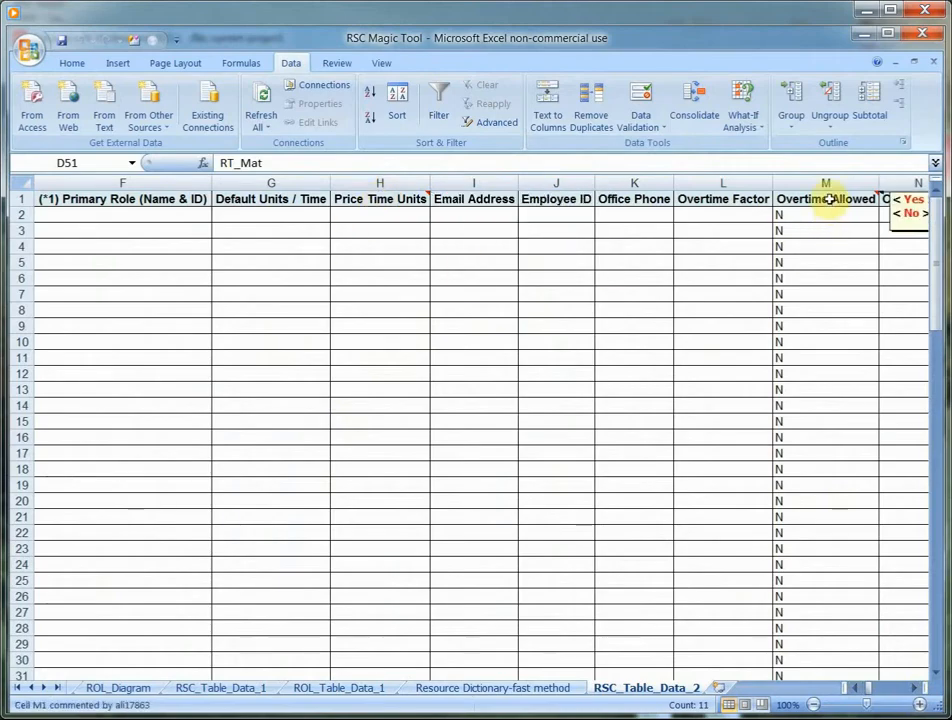
pyautogui.click(914, 688)
pyautogui.click(914, 688)
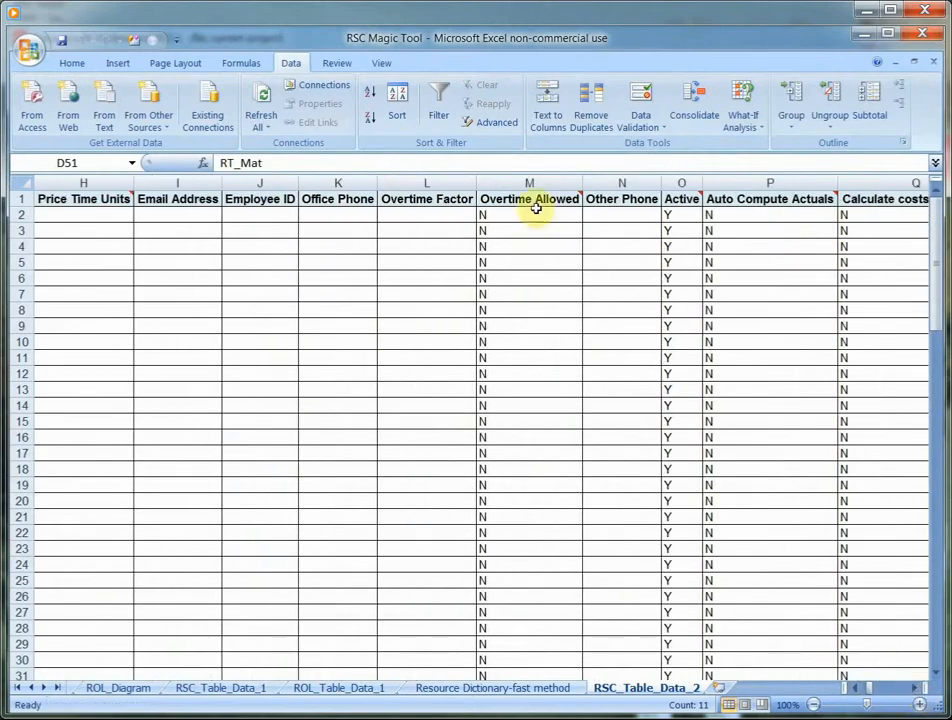
pyautogui.moveTo(533, 197)
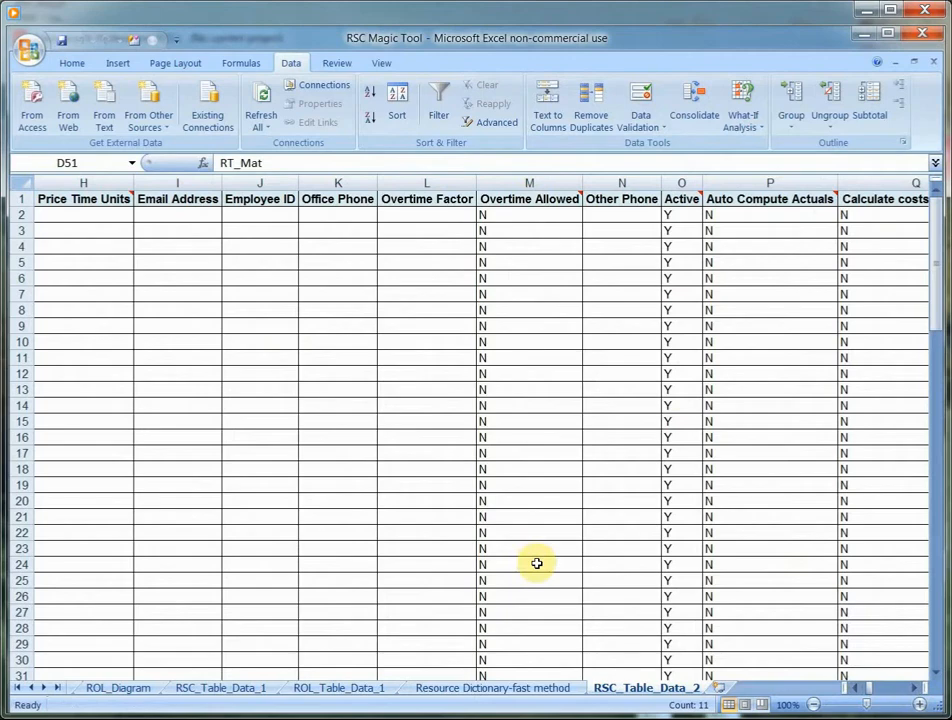
pyautogui.moveTo(681, 199)
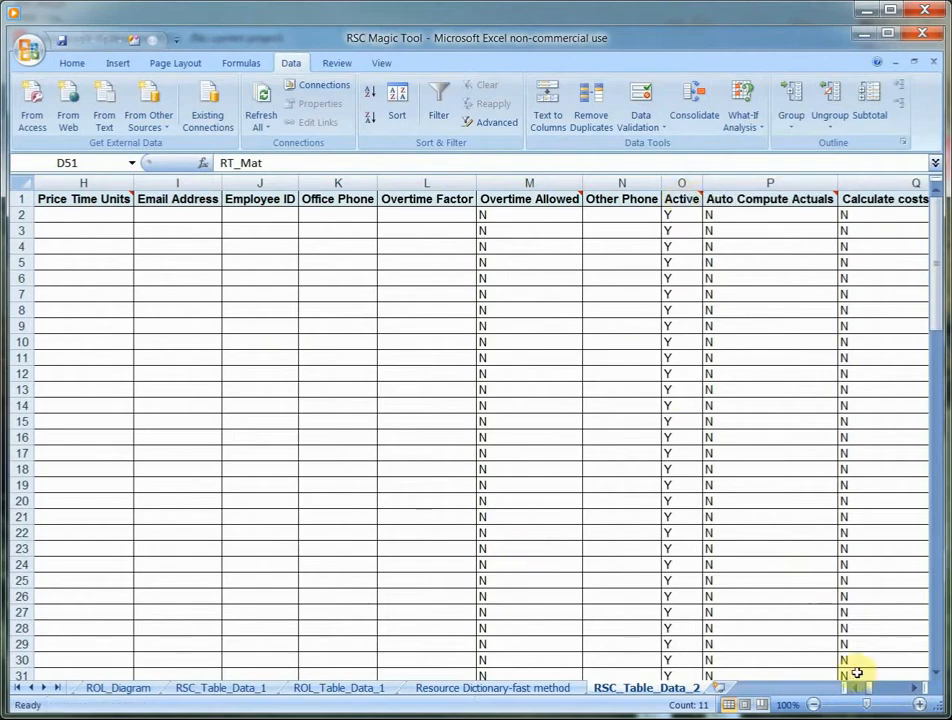
# - Review the No of Rates and No of Roles columns and the empty resource rates and role assignment tables beyond them
pyautogui.click(917, 689)
pyautogui.click(917, 689)
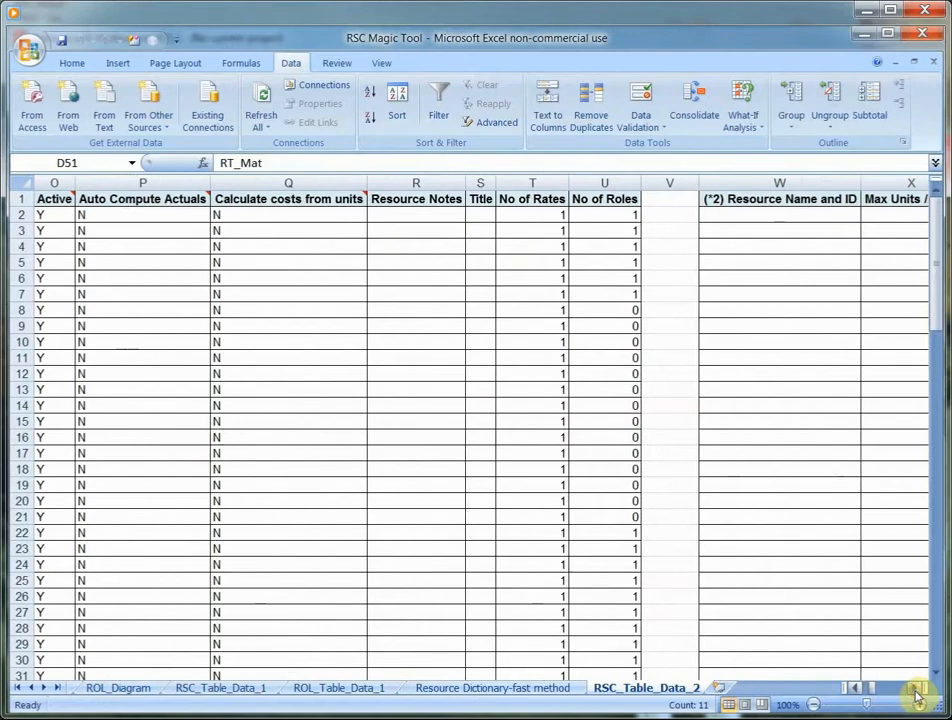
pyautogui.click(917, 689)
pyautogui.click(917, 689)
pyautogui.click(917, 689)
pyautogui.click(917, 689)
pyautogui.click(917, 689)
pyautogui.click(917, 689)
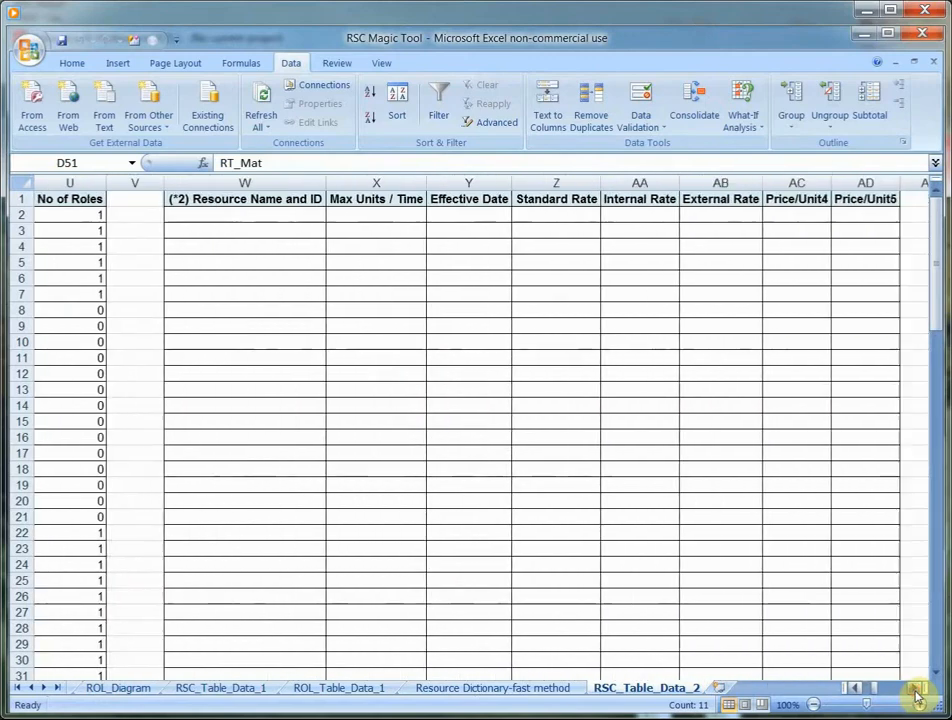
pyautogui.click(912, 689)
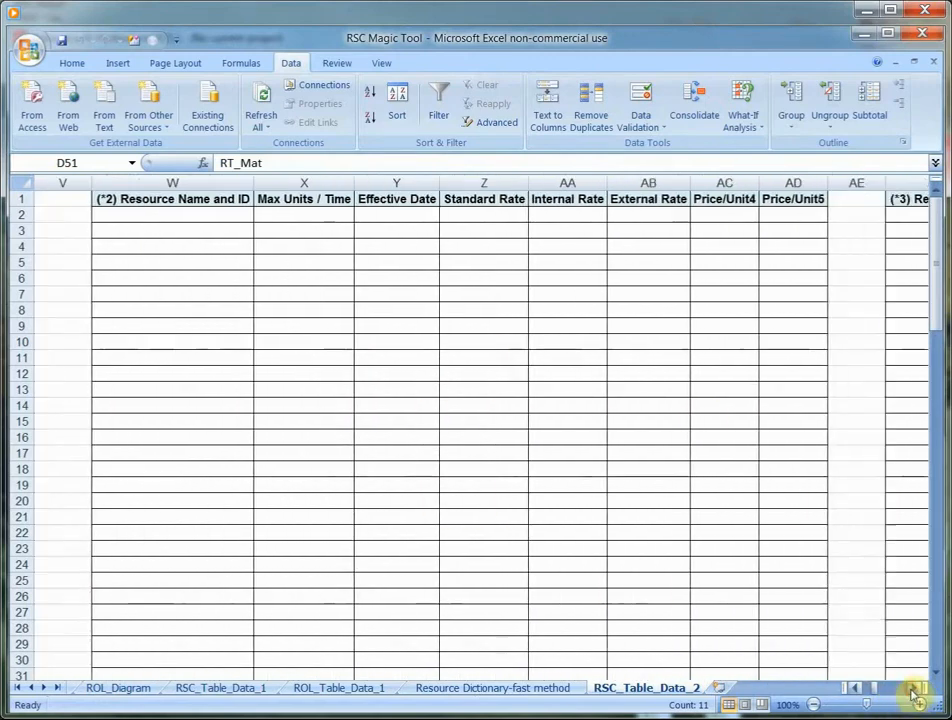
pyautogui.click(912, 689)
pyautogui.click(912, 689)
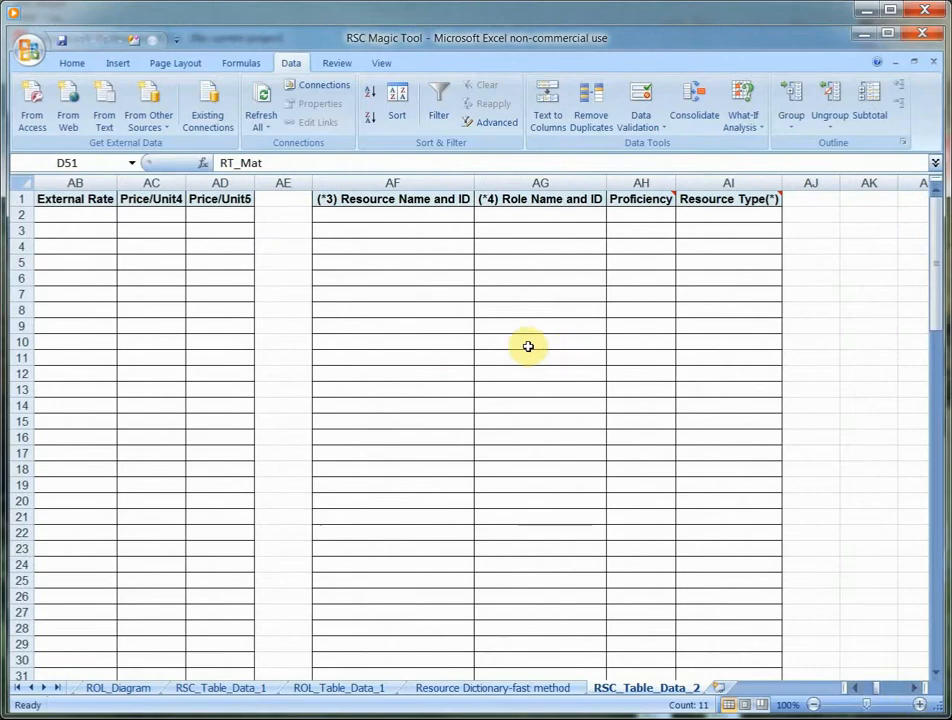
pyautogui.moveTo(855, 690); pyautogui.dragTo(857, 690)
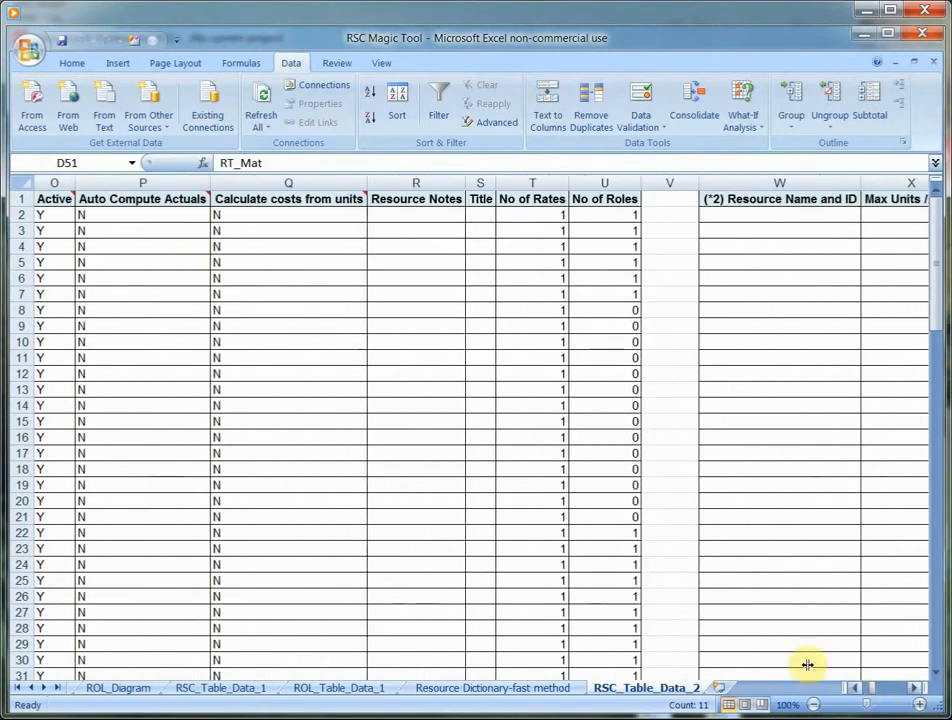
# - Reopen RSC Magic Tool and move its form clear of the No of Rates and No of Roles columns
pyautogui.rightClick(410, 471)
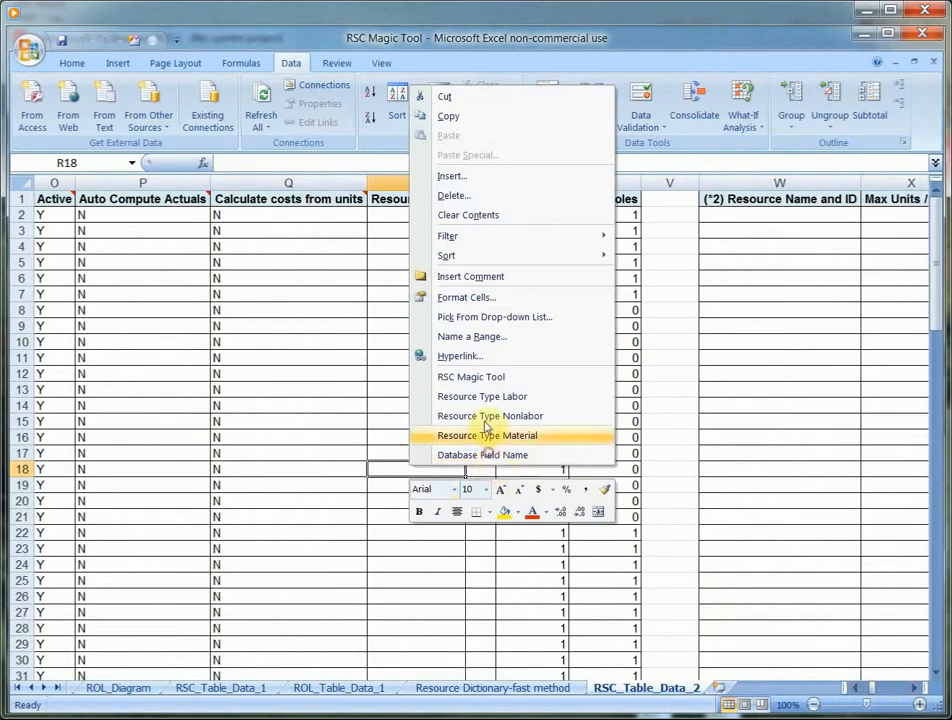
pyautogui.click(486, 379)
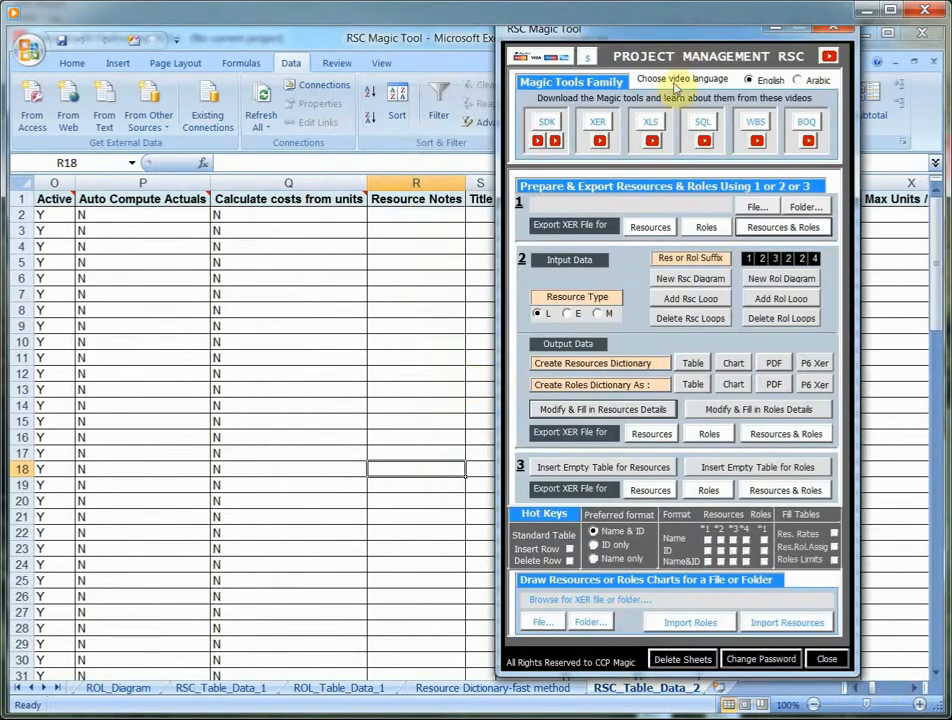
pyautogui.moveTo(685, 36); pyautogui.dragTo(264, 52)
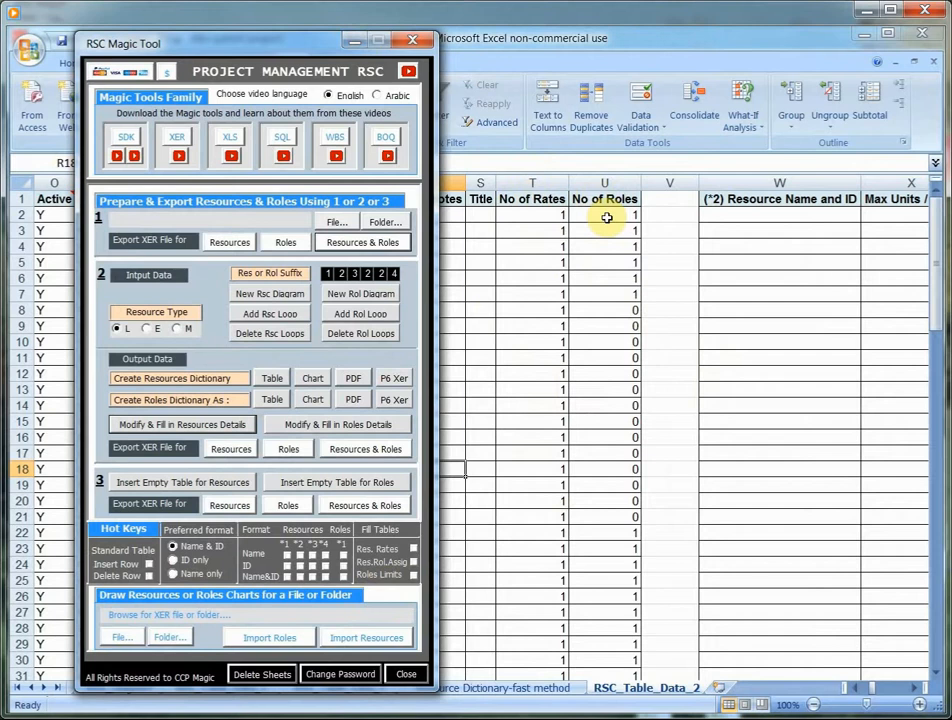
pyautogui.click(355, 43)
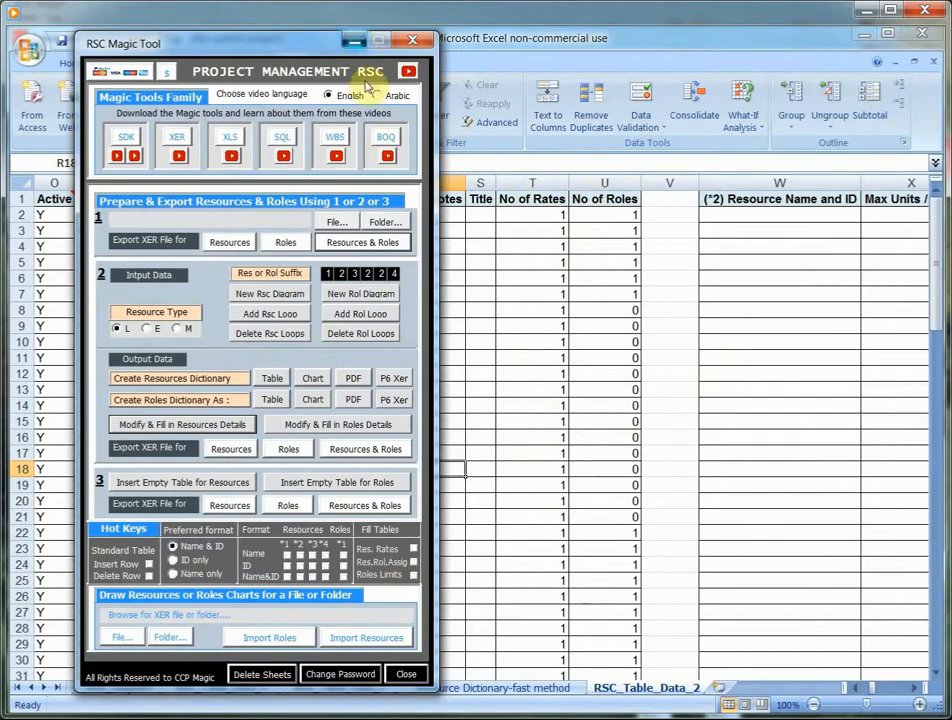
# - Set No of Rates to 3 for the resource in row 2 and 2 for the resource in row 3
pyautogui.click(530, 215)
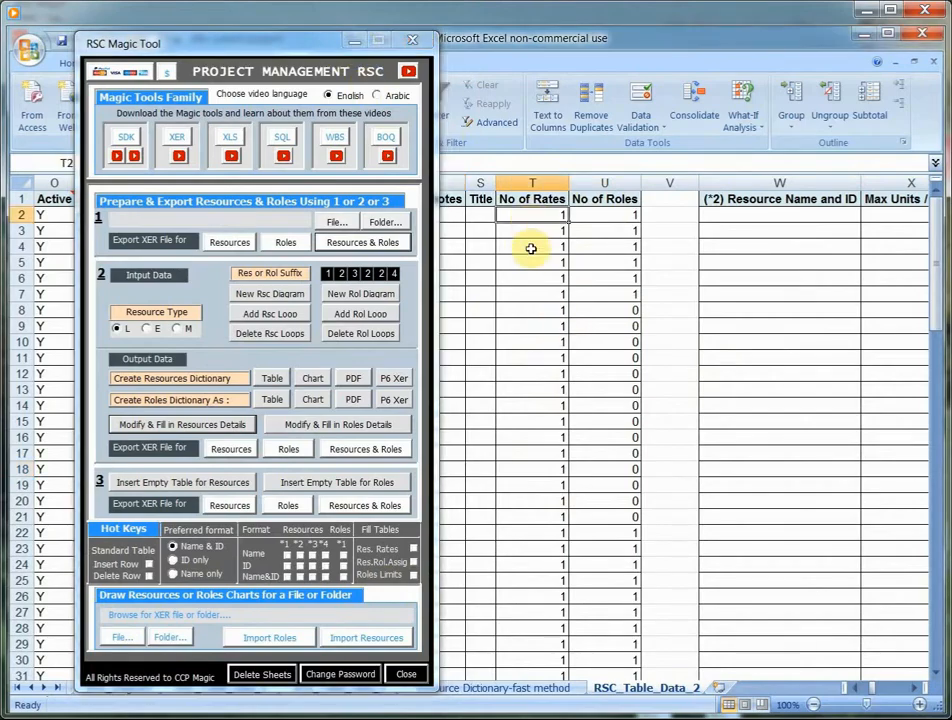
pyautogui.write('3')
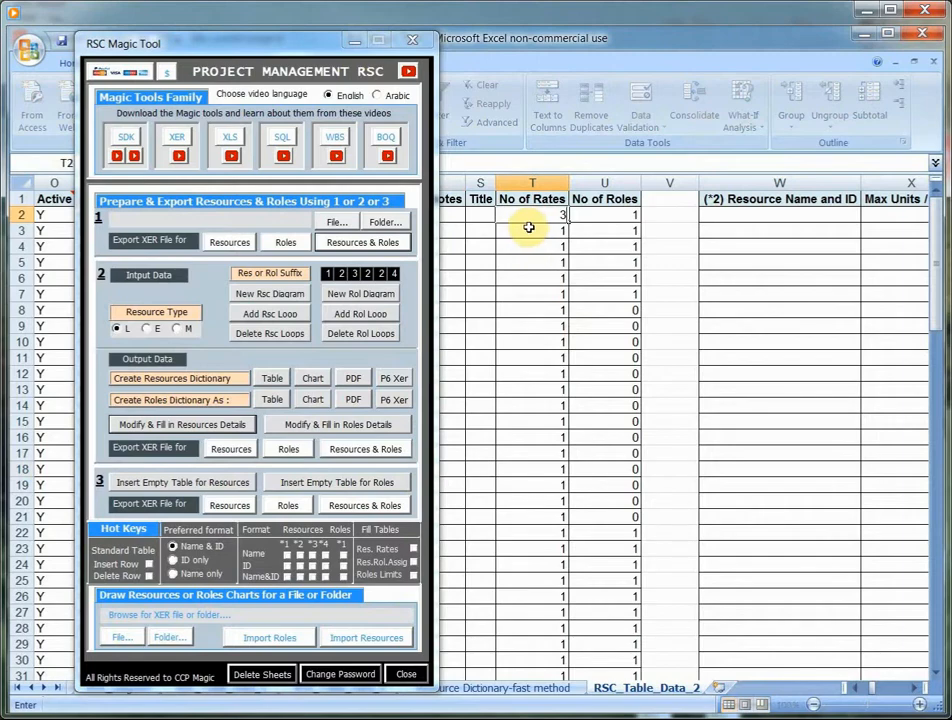
pyautogui.press('Return')
pyautogui.write('2')
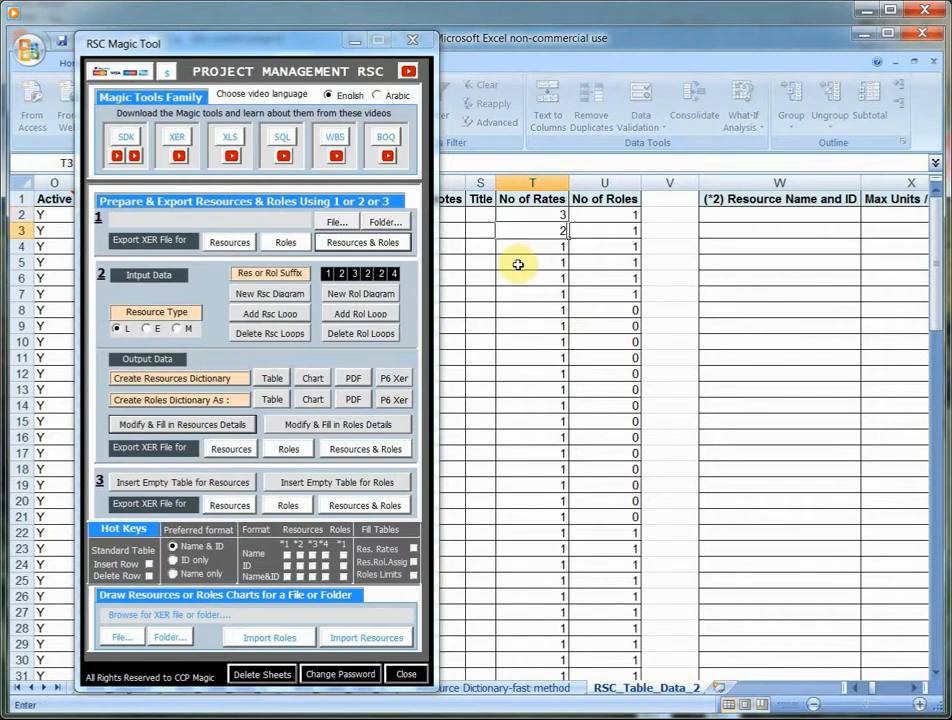
# - Set No of Roles to 3 for the resource in row 2 and 2 for the resource in row 3
pyautogui.click(612, 216)
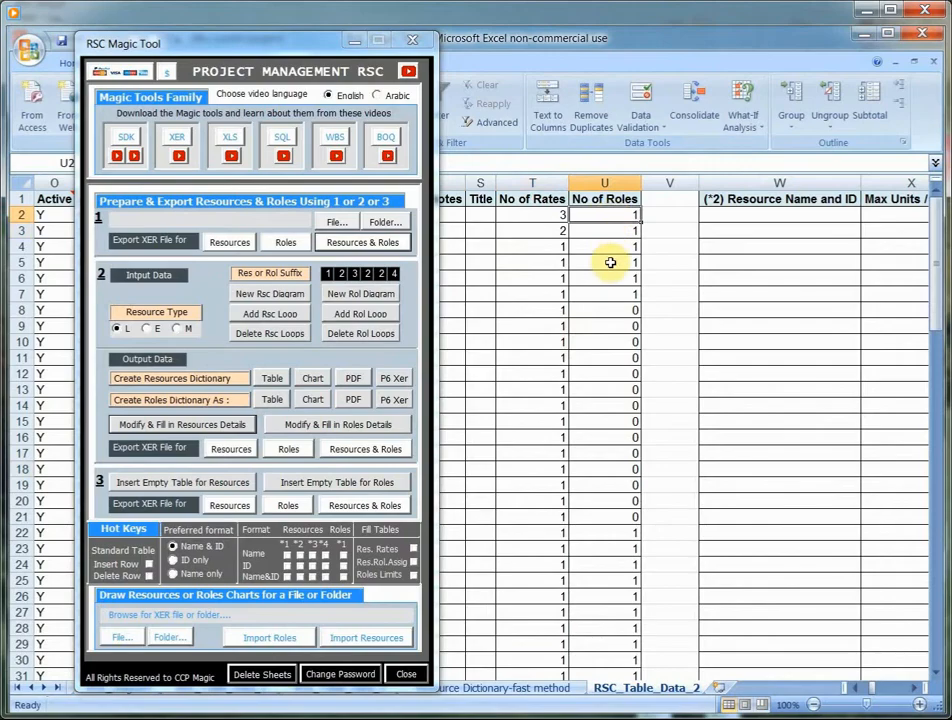
pyautogui.write('3')
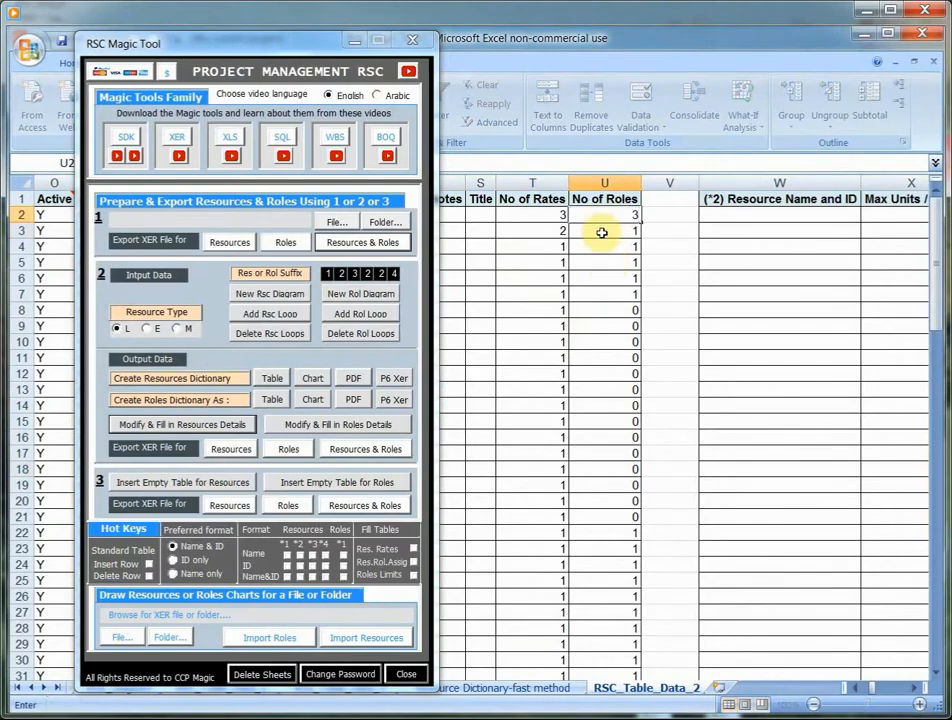
pyautogui.press('Return')
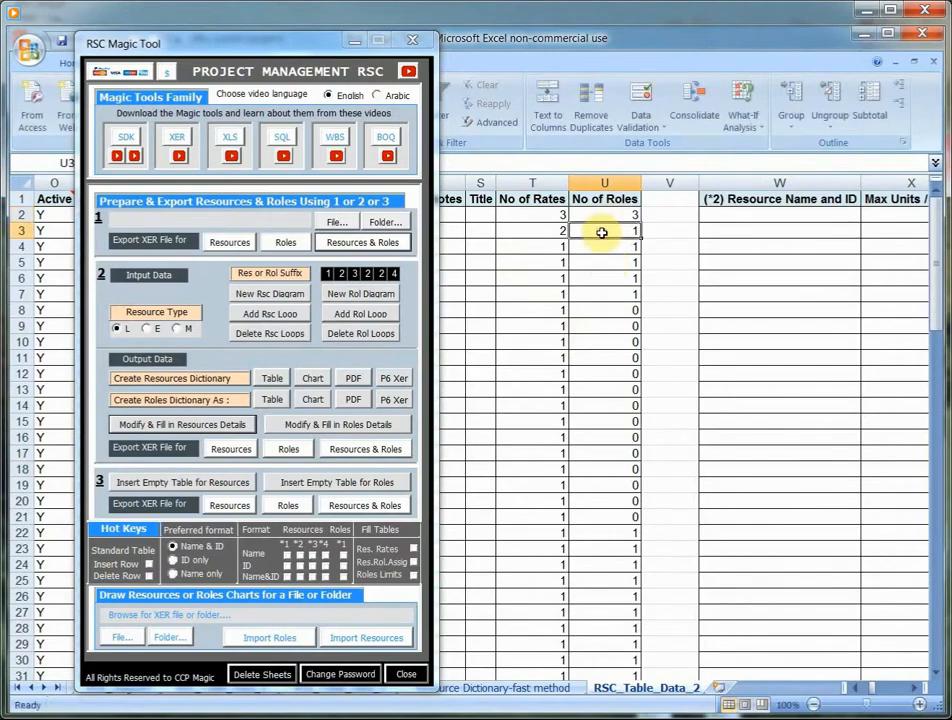
pyautogui.write('2')
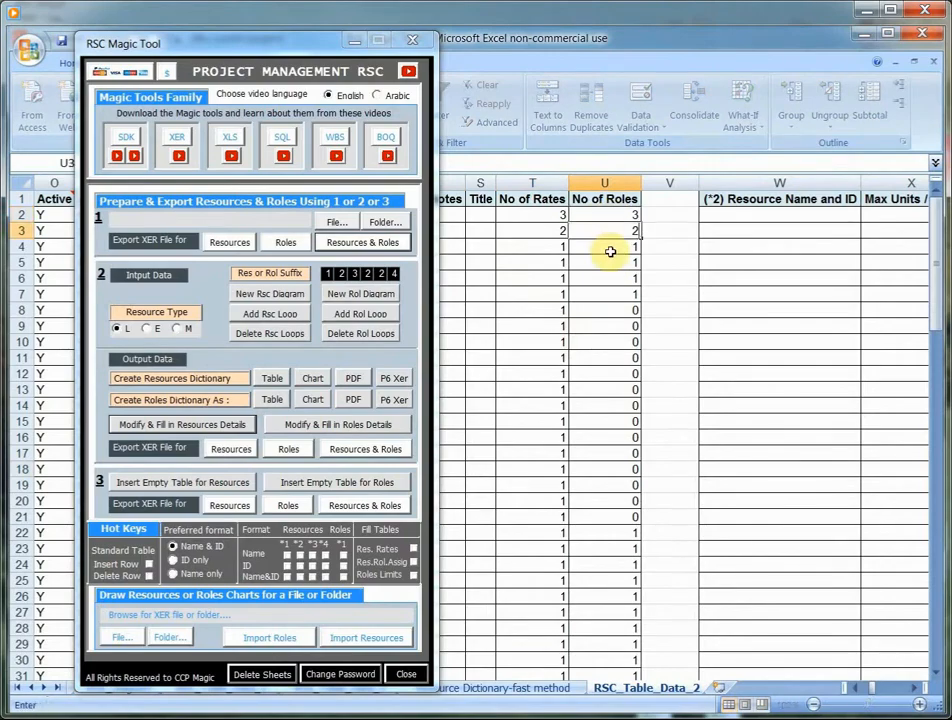
pyautogui.press('Return')
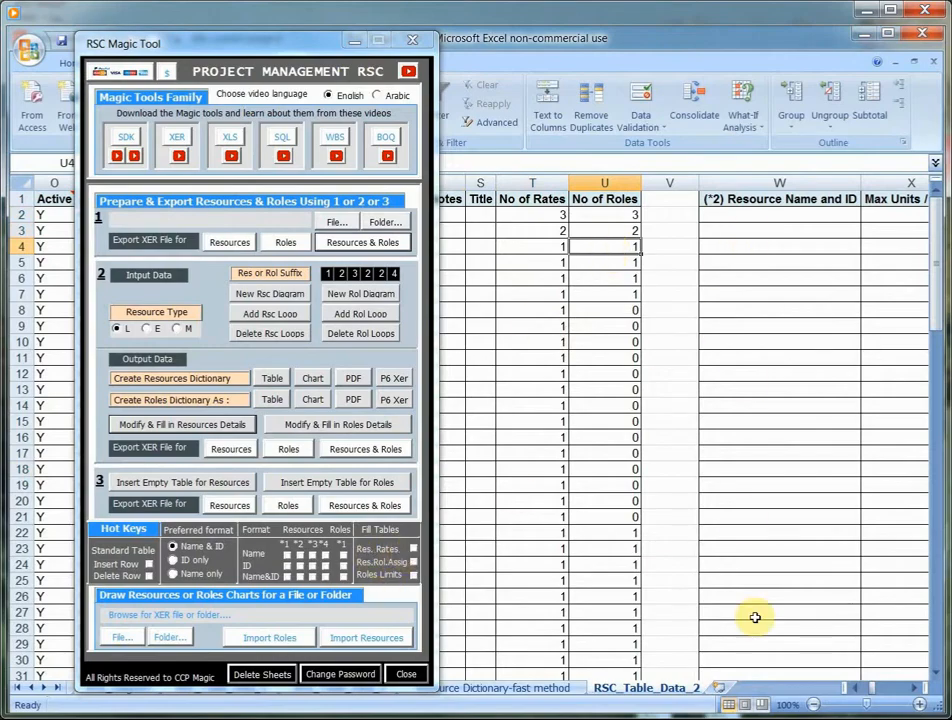
# - Fill the resource rates table, replacing all old data, and check the first two resources' rows in the (*2) Resource Name and ID column
pyautogui.click(415, 553)
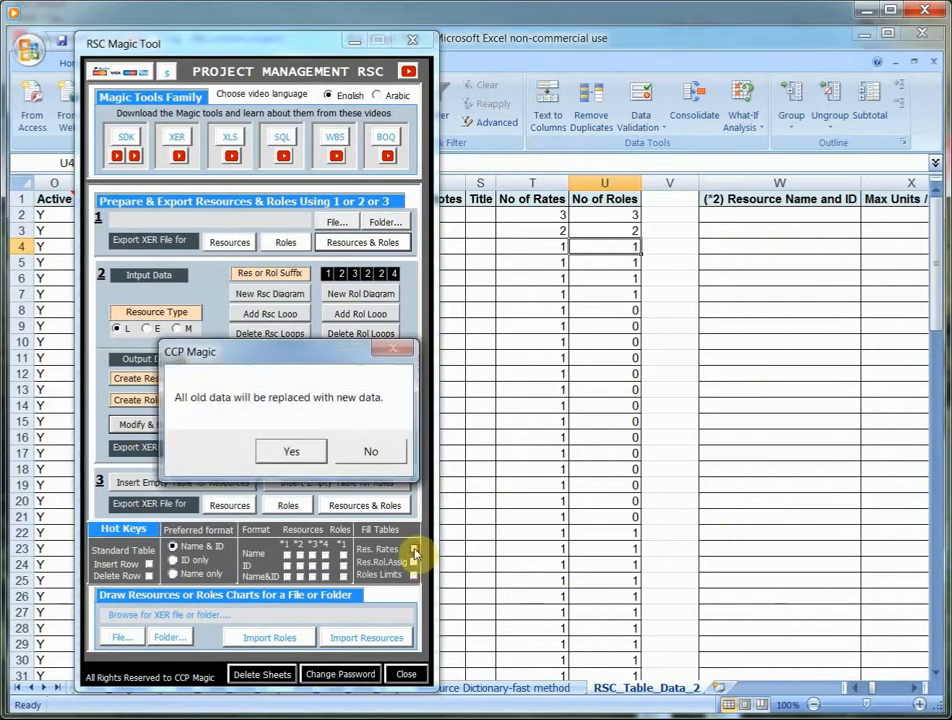
pyautogui.click(295, 447)
pyautogui.moveTo(215, 43); pyautogui.dragTo(2, 51)
pyautogui.click(855, 689)
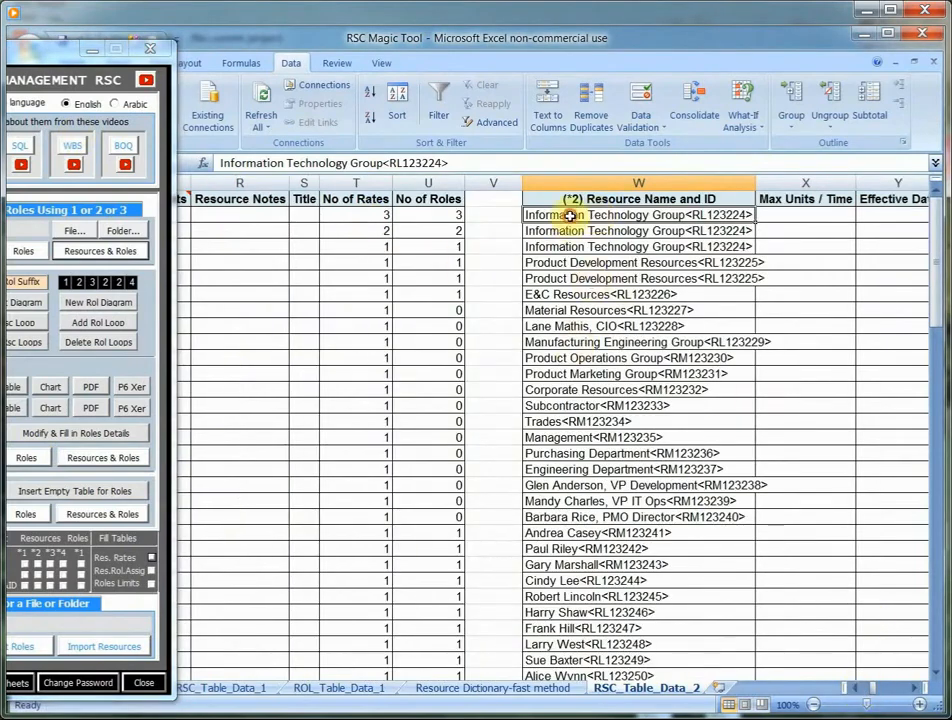
pyautogui.moveTo(570, 215); pyautogui.dragTo(565, 251)
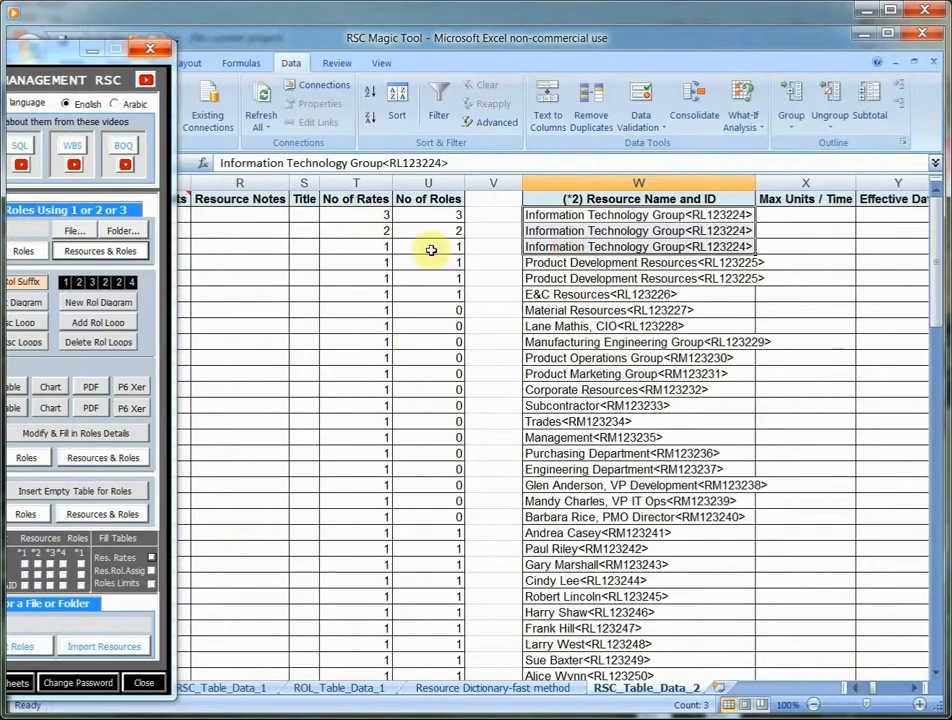
pyautogui.moveTo(563, 263); pyautogui.dragTo(557, 277)
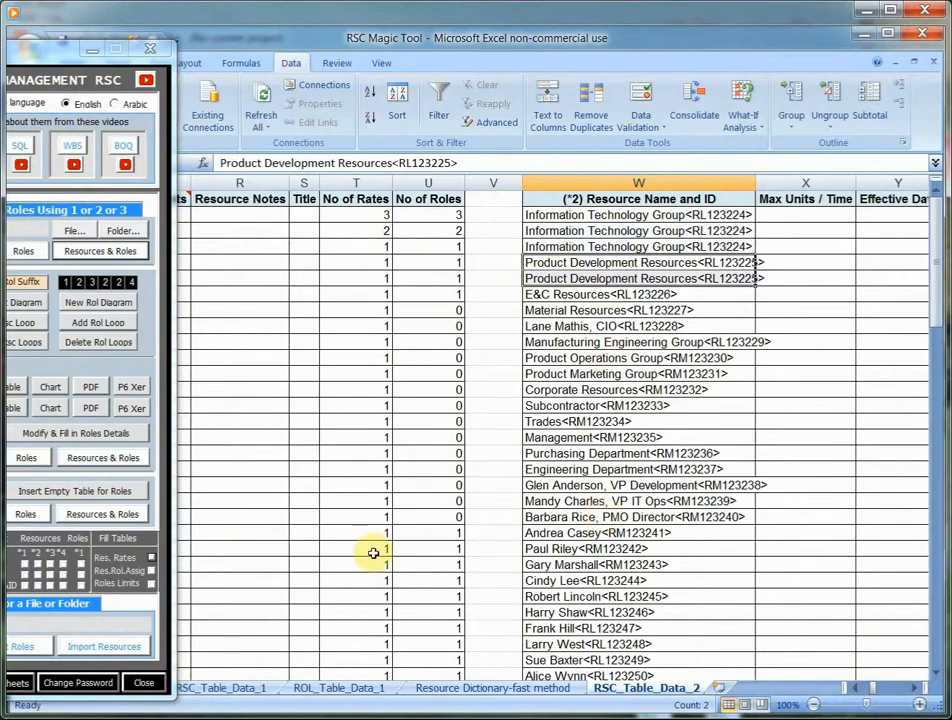
# - Fill the resource role assignment table, replacing all old data, and check the first two resources' rows against their No of Roles values
pyautogui.click(917, 691)
pyautogui.click(917, 691)
pyautogui.click(917, 691)
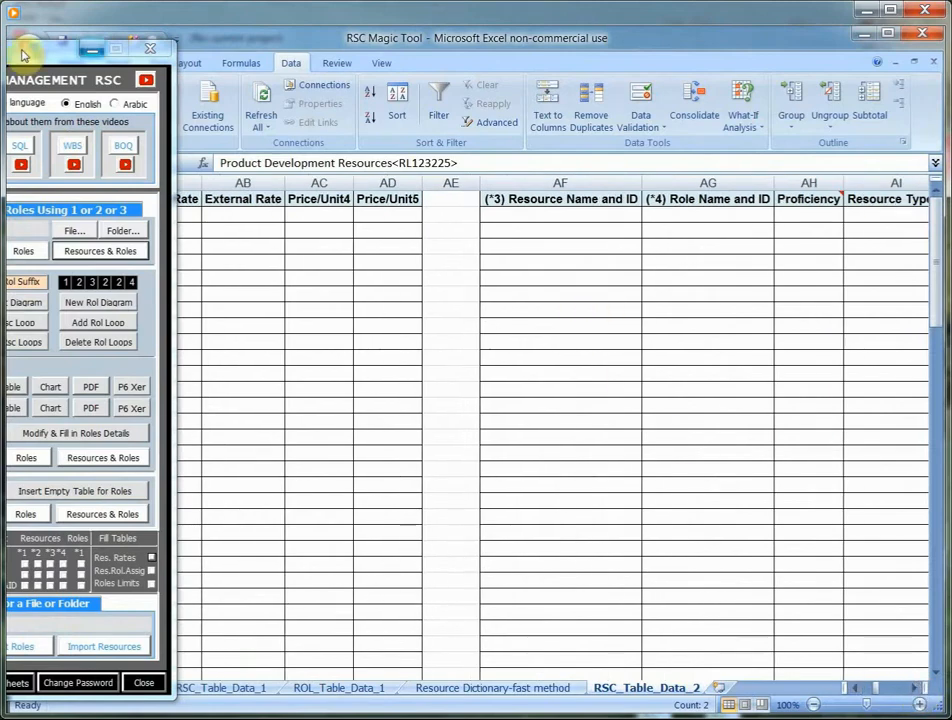
pyautogui.moveTo(33, 48); pyautogui.dragTo(256, 40)
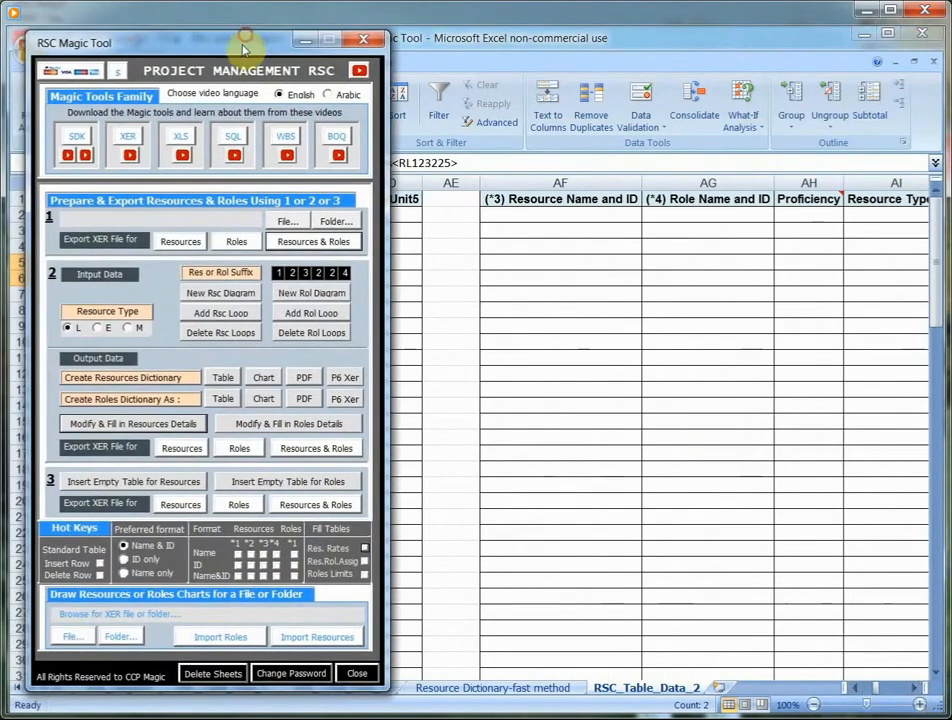
pyautogui.click(364, 563)
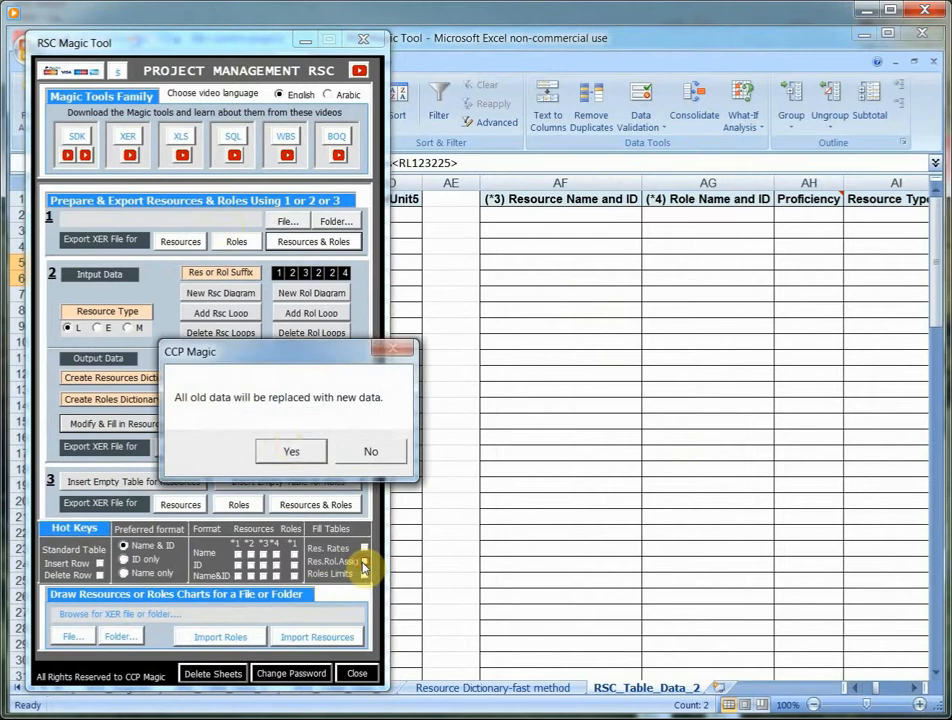
pyautogui.click(291, 450)
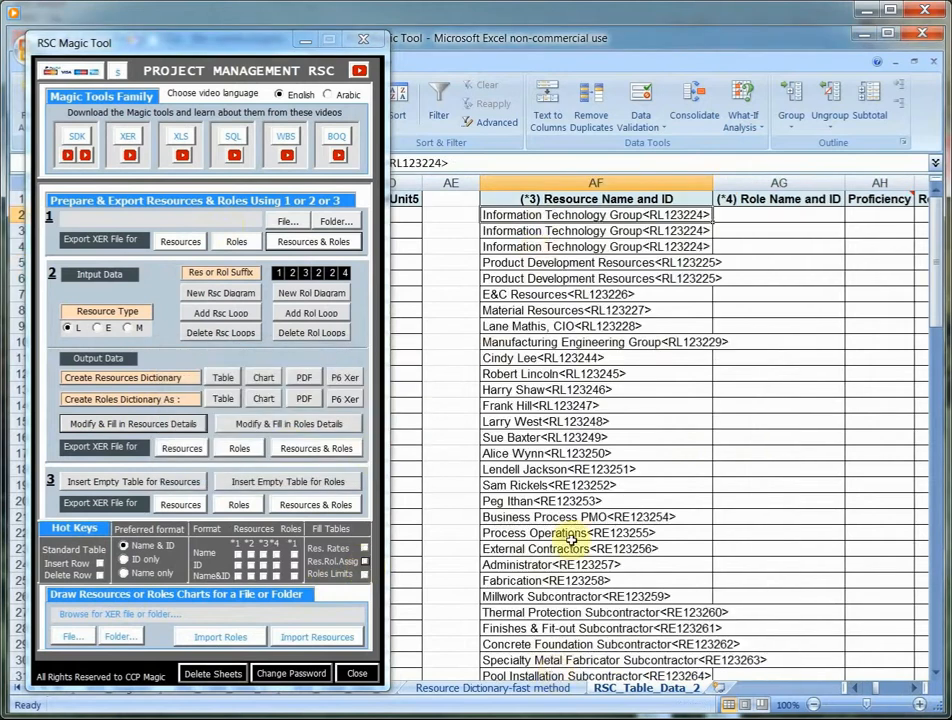
pyautogui.moveTo(931, 304); pyautogui.dragTo(922, 259)
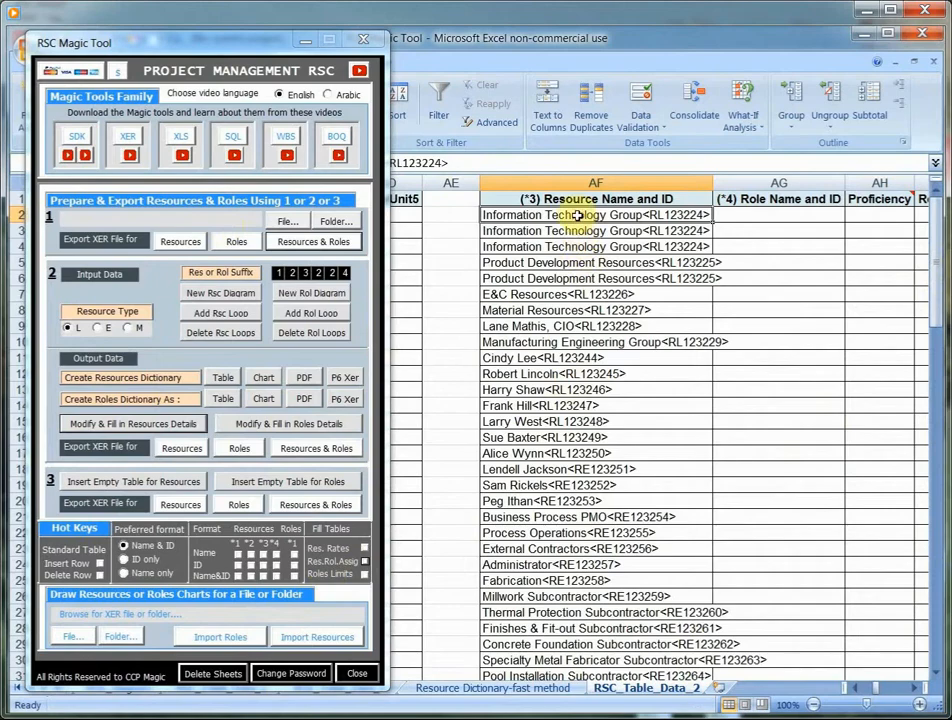
pyautogui.moveTo(577, 215); pyautogui.dragTo(584, 275)
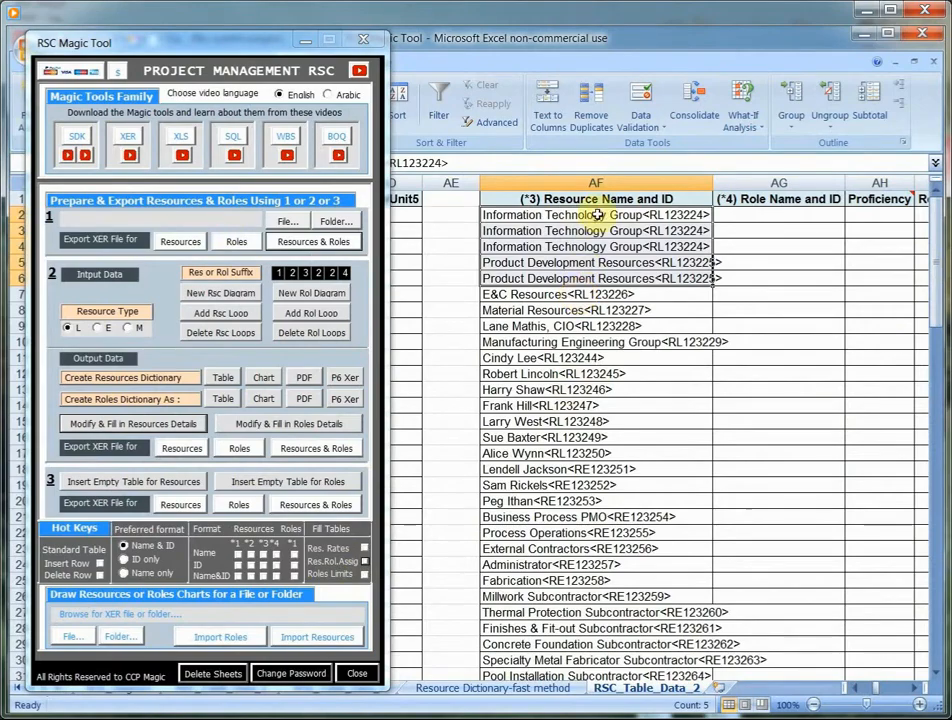
pyautogui.moveTo(601, 214); pyautogui.dragTo(606, 276)
pyautogui.hscroll(-10, 860, 690)
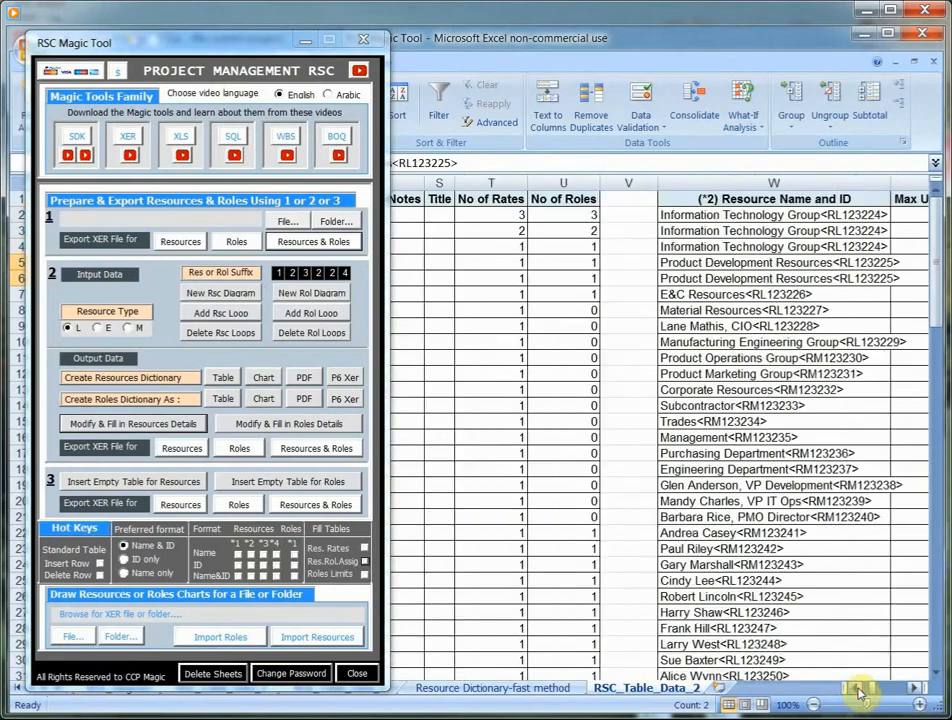
# - Examine the columns of the filled resource rates and role assignment tables on RSC_Table_Data_2
pyautogui.click(565, 231)
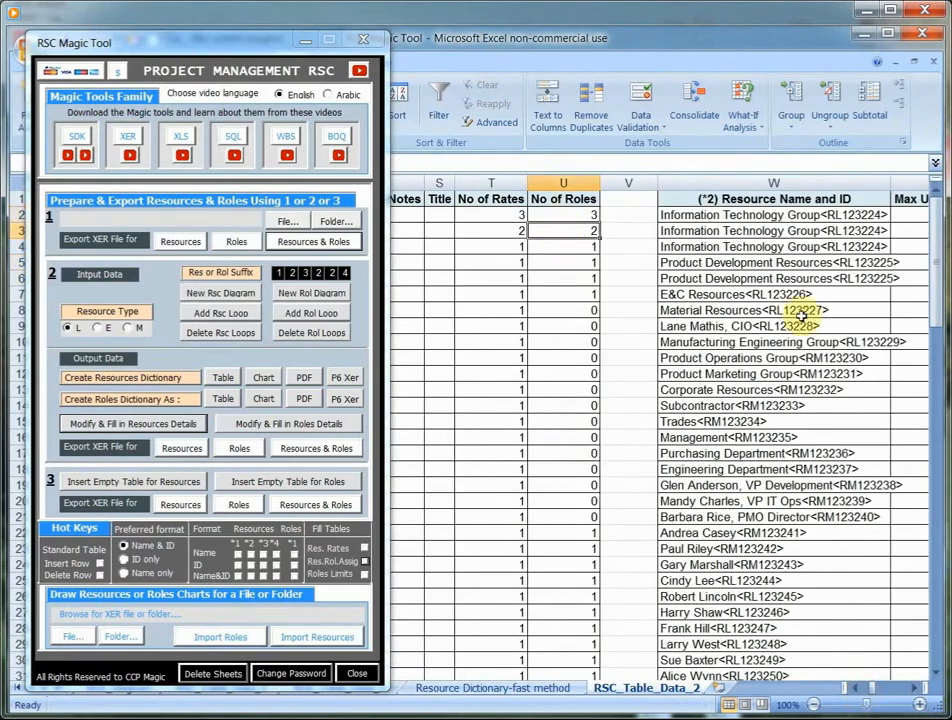
pyautogui.hscroll(5, 920, 692)
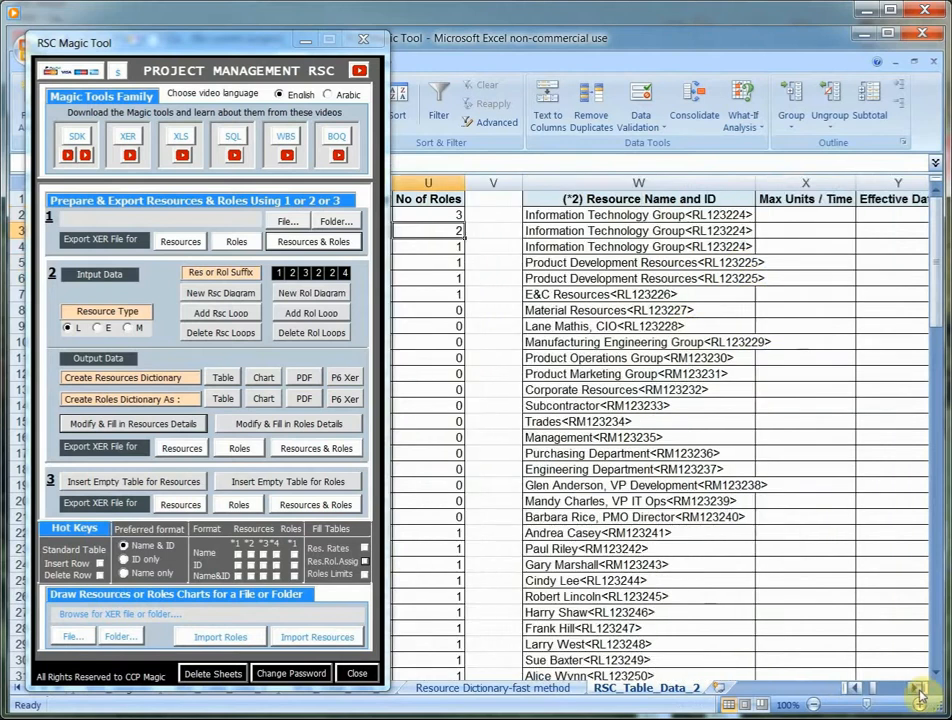
pyautogui.click(919, 691)
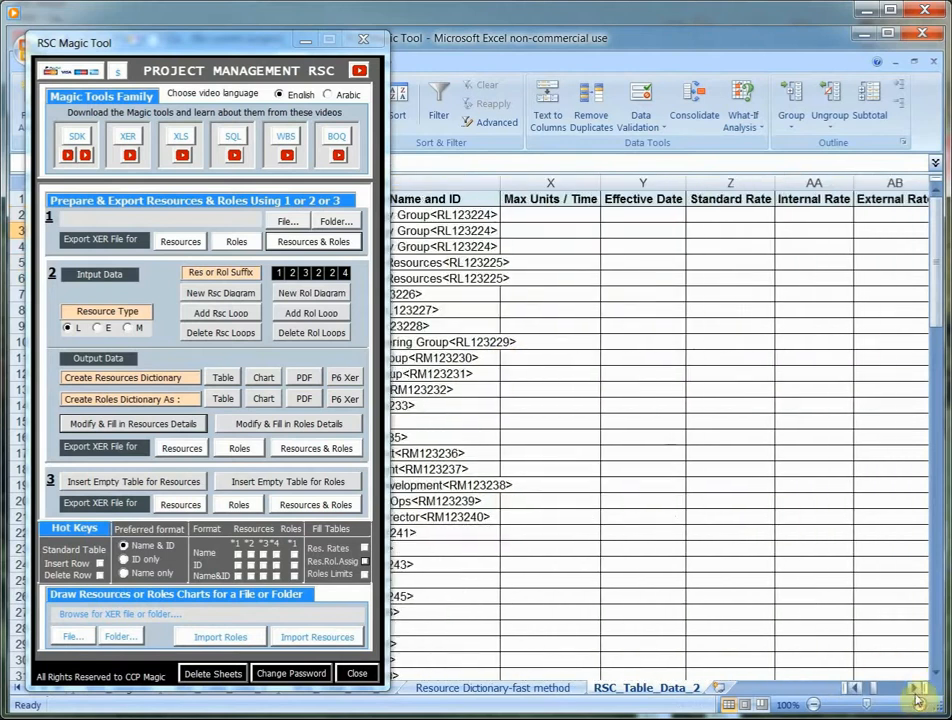
pyautogui.click(916, 692)
pyautogui.click(916, 692)
pyautogui.click(916, 695)
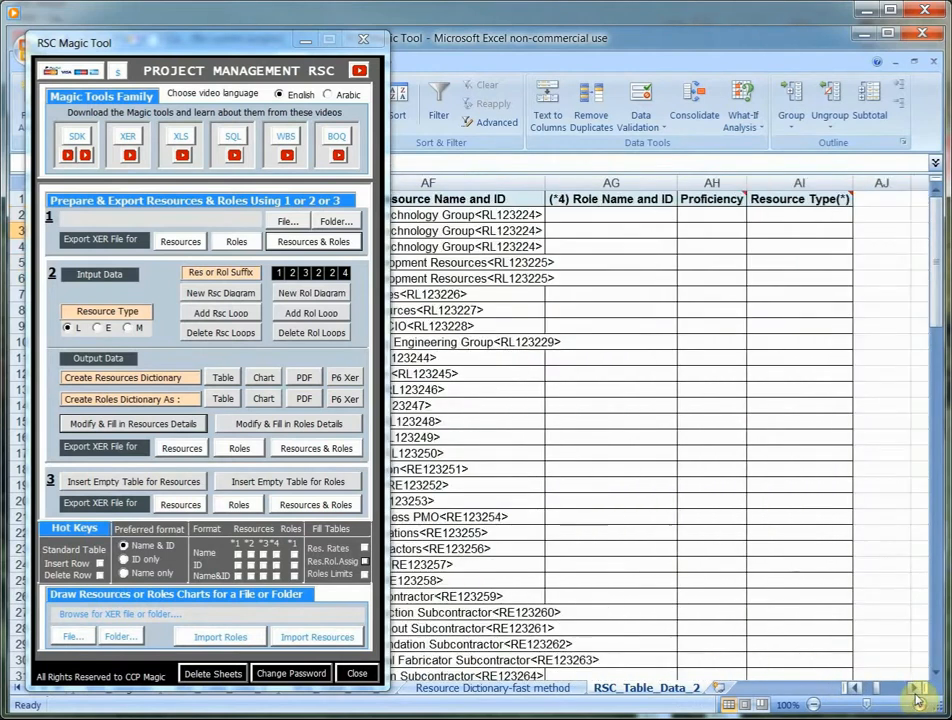
pyautogui.click(863, 690)
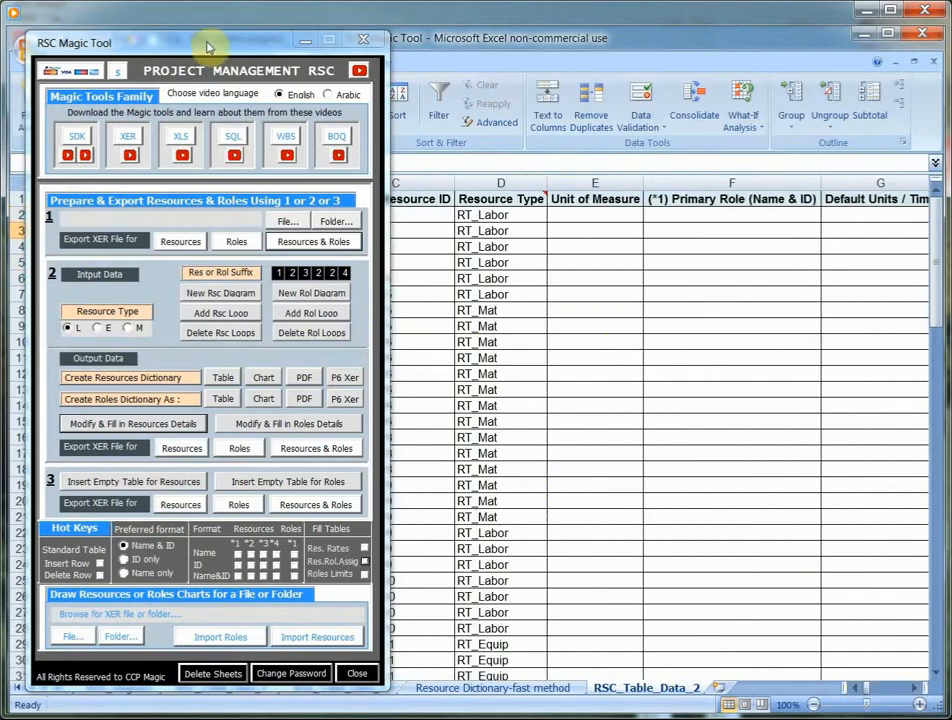
# - Insert an empty table for resources using method 3 and look over its main, rates and role assignment columns
pyautogui.moveTo(208, 47); pyautogui.dragTo(606, 56)
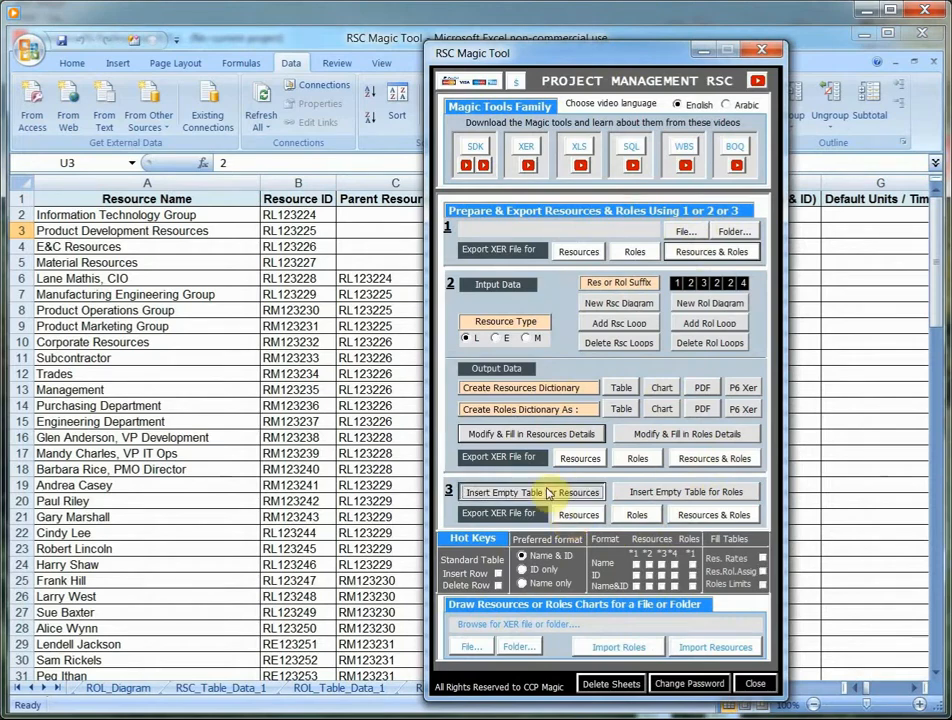
pyautogui.click(549, 493)
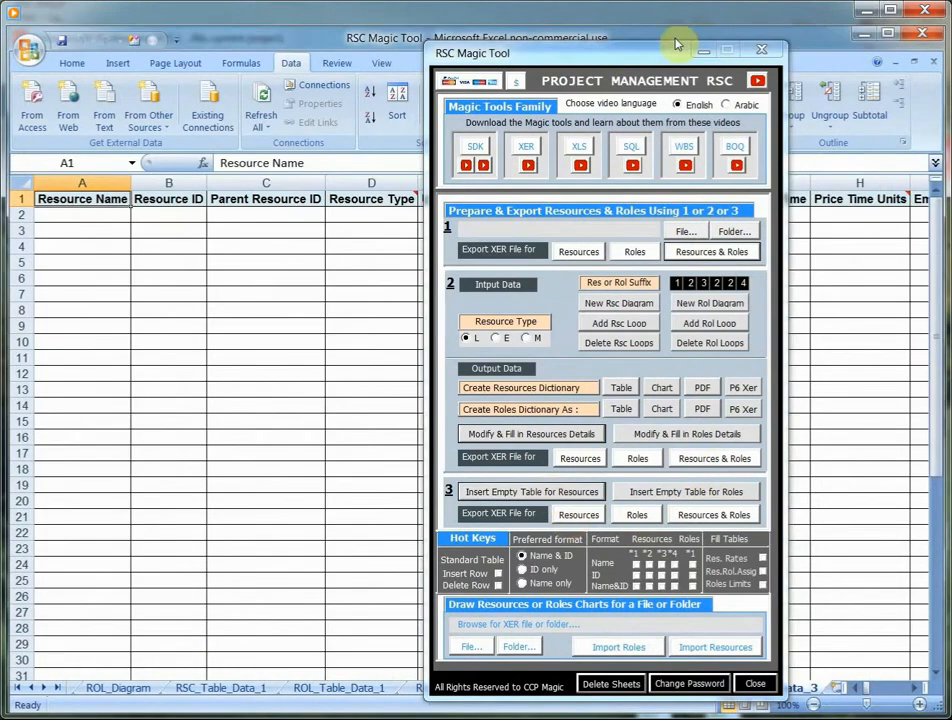
pyautogui.click(704, 51)
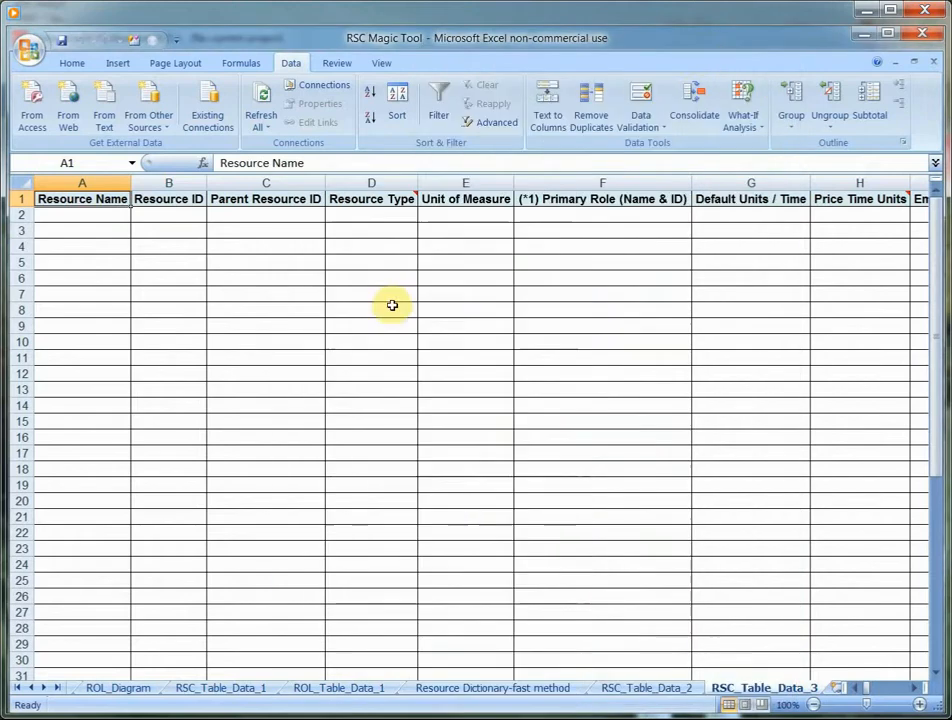
pyautogui.click(917, 690)
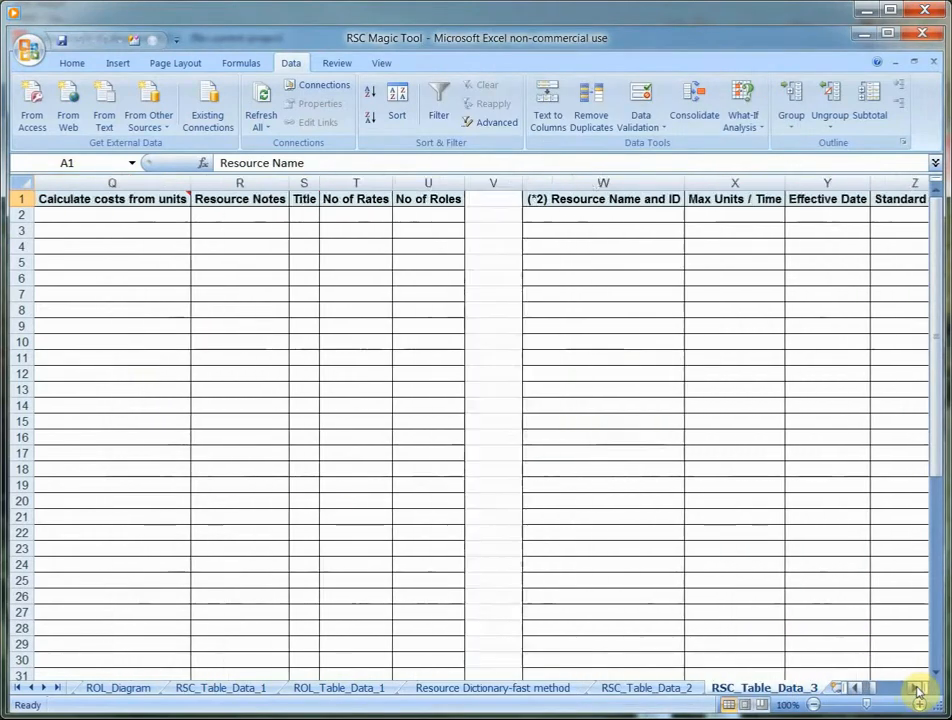
pyautogui.click(917, 690)
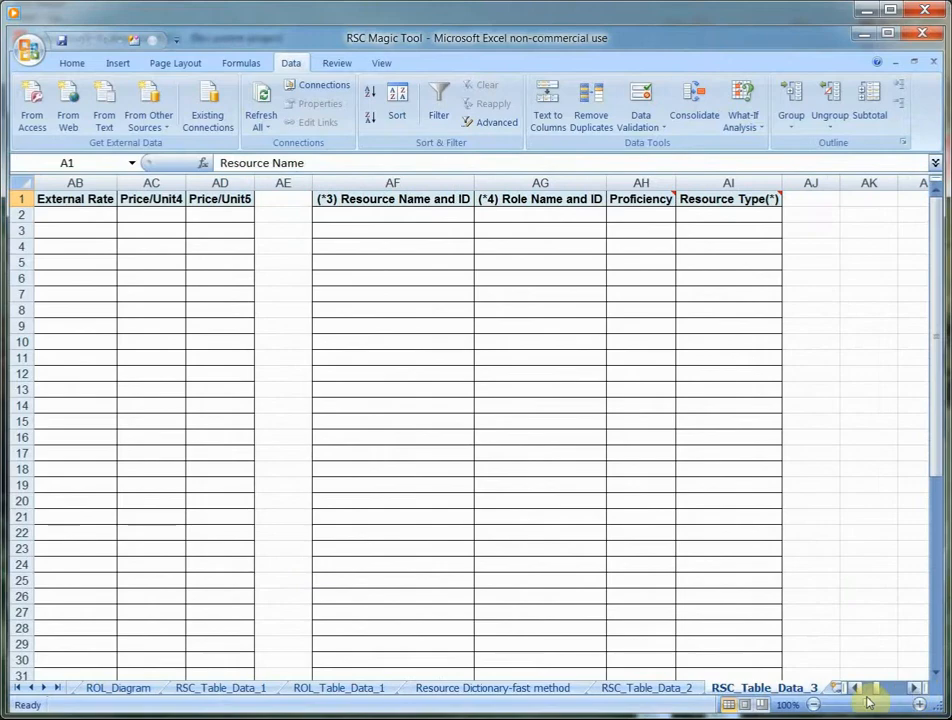
pyautogui.click(858, 690)
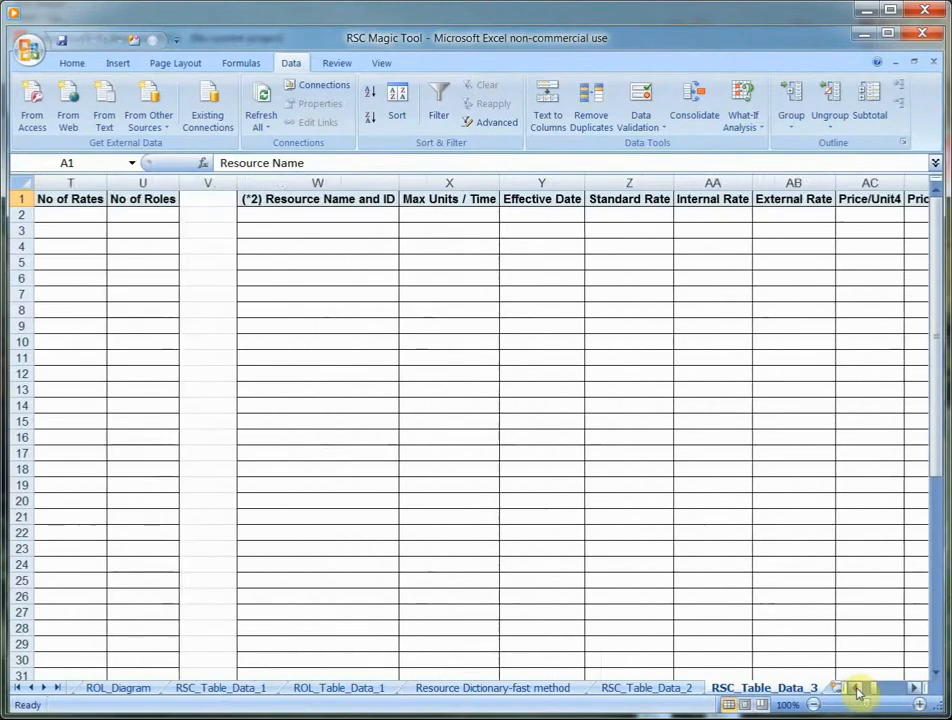
pyautogui.click(858, 690)
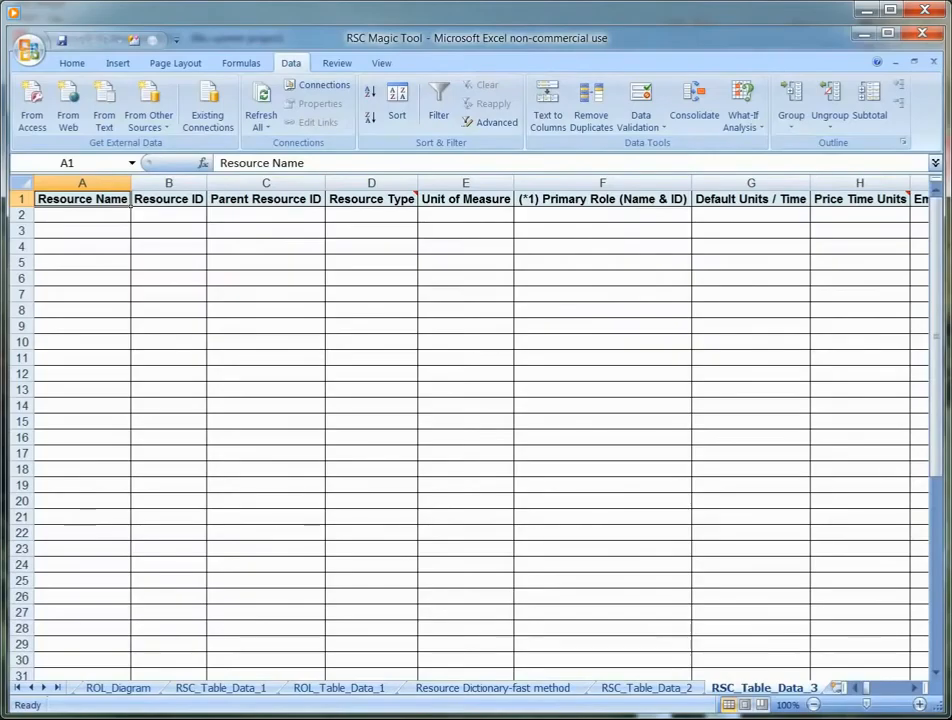
# - Insert an empty table for roles using method 3 and check the allowed entries noted on its Price Time Units header
pyautogui.click(82, 718)
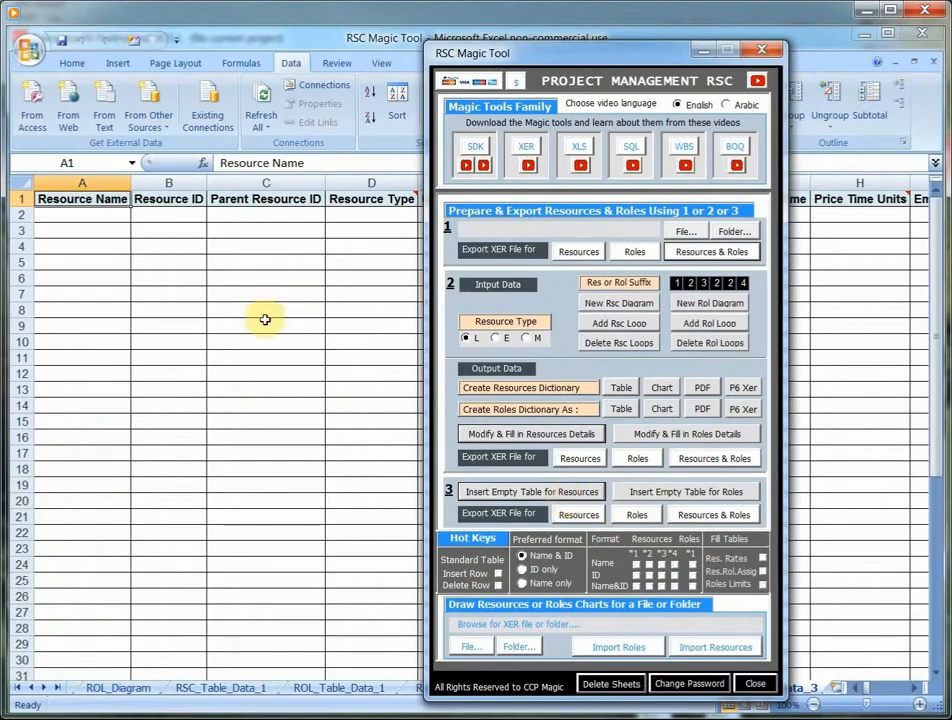
pyautogui.click(672, 495)
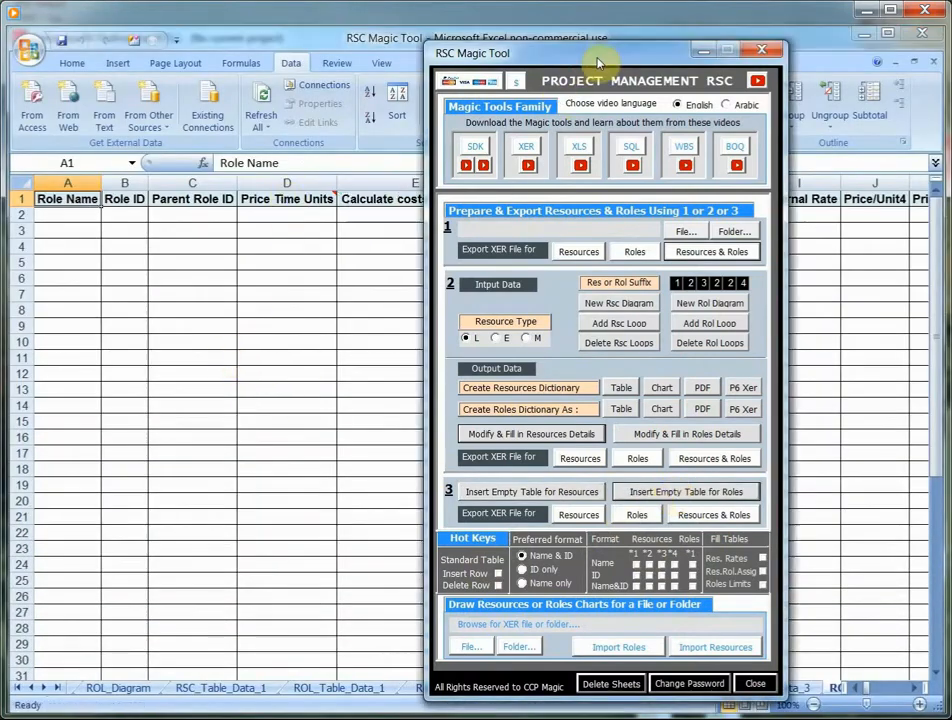
pyautogui.moveTo(606, 53); pyautogui.dragTo(798, 96)
pyautogui.moveTo(300, 199)
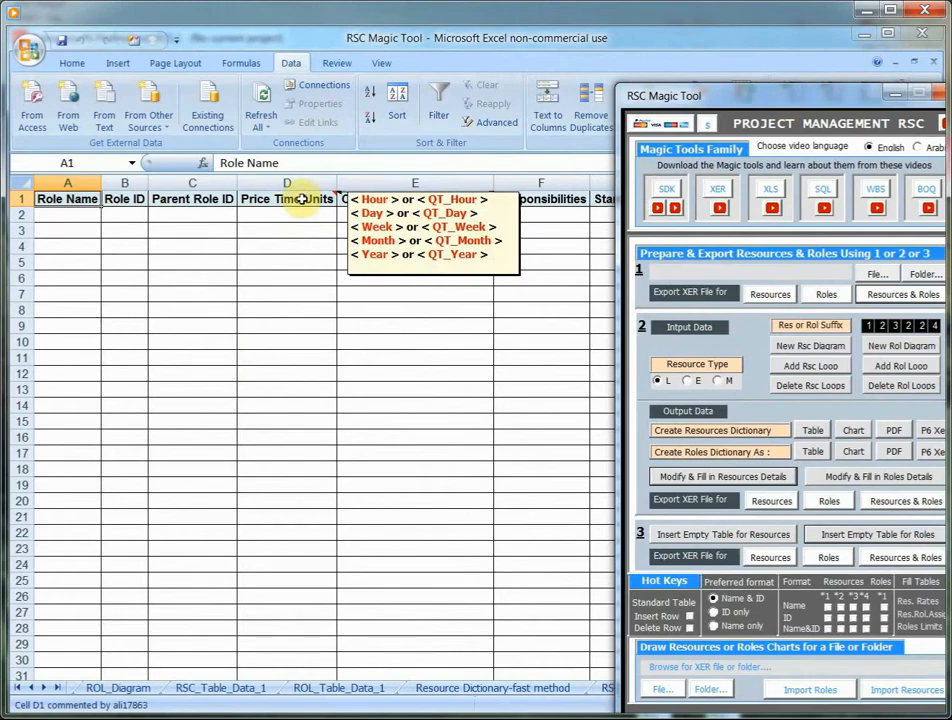
pyautogui.moveTo(828, 97); pyautogui.dragTo(734, 50)
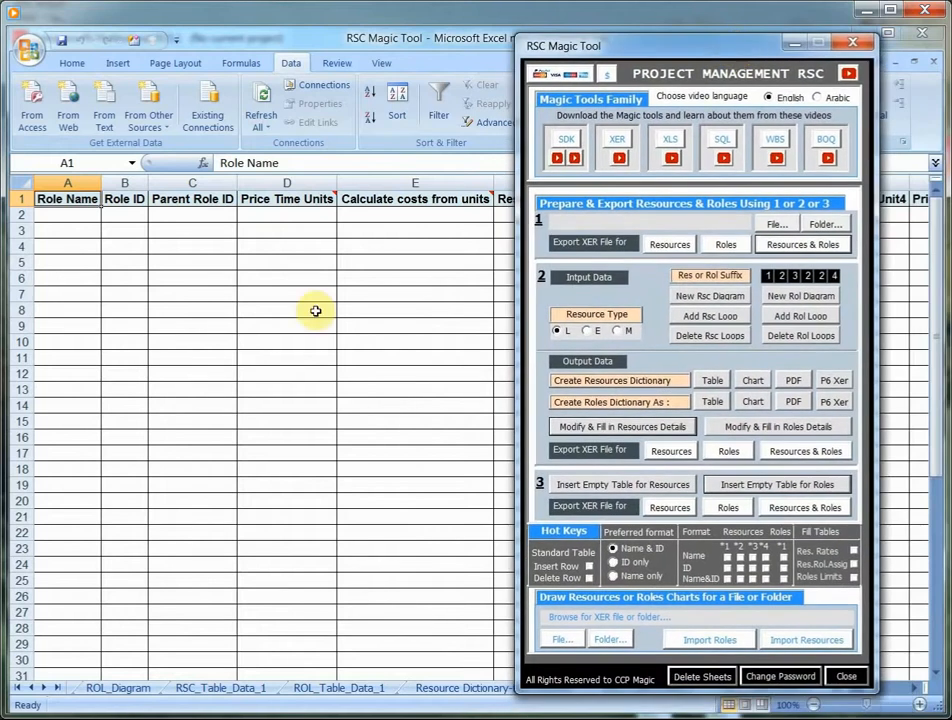
# - Look up the Primavera database table and field names for the Price Time Units and Role Name headers
pyautogui.click(272, 198)
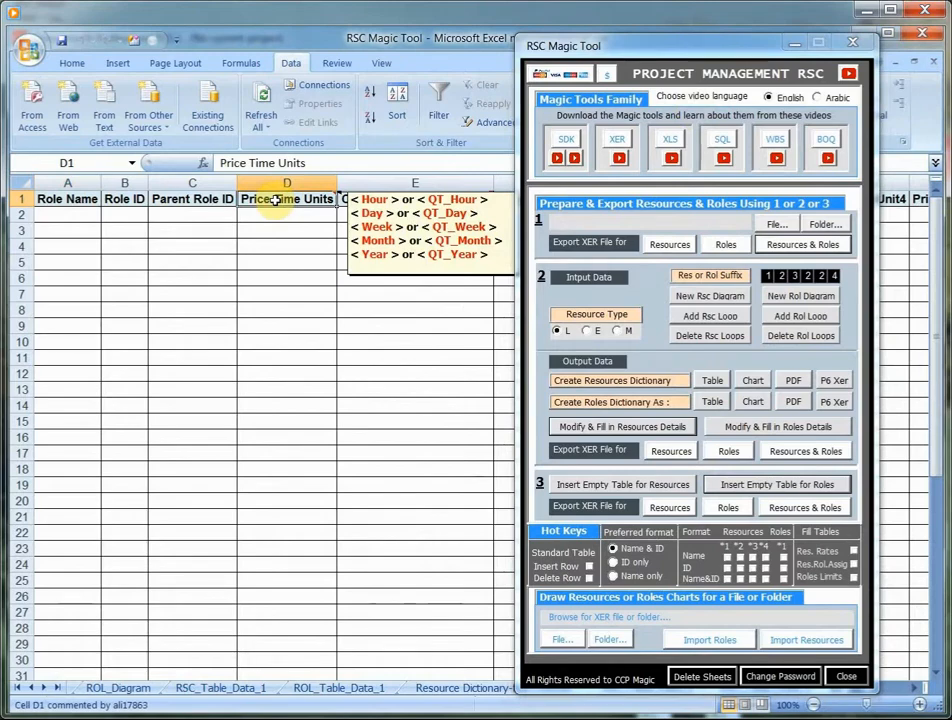
pyautogui.rightClick(274, 199)
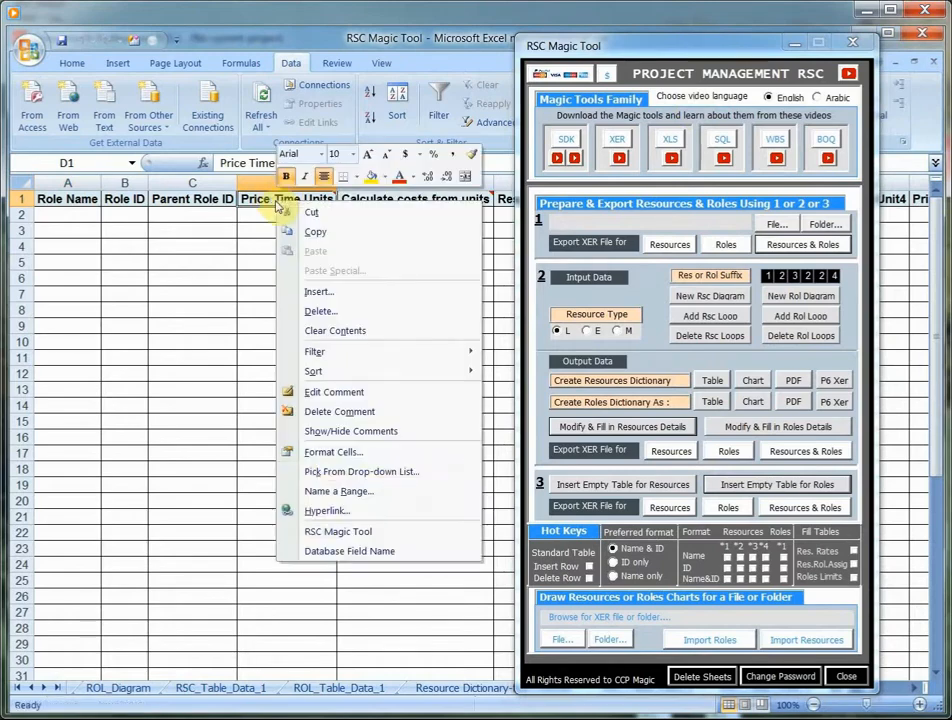
pyautogui.click(340, 554)
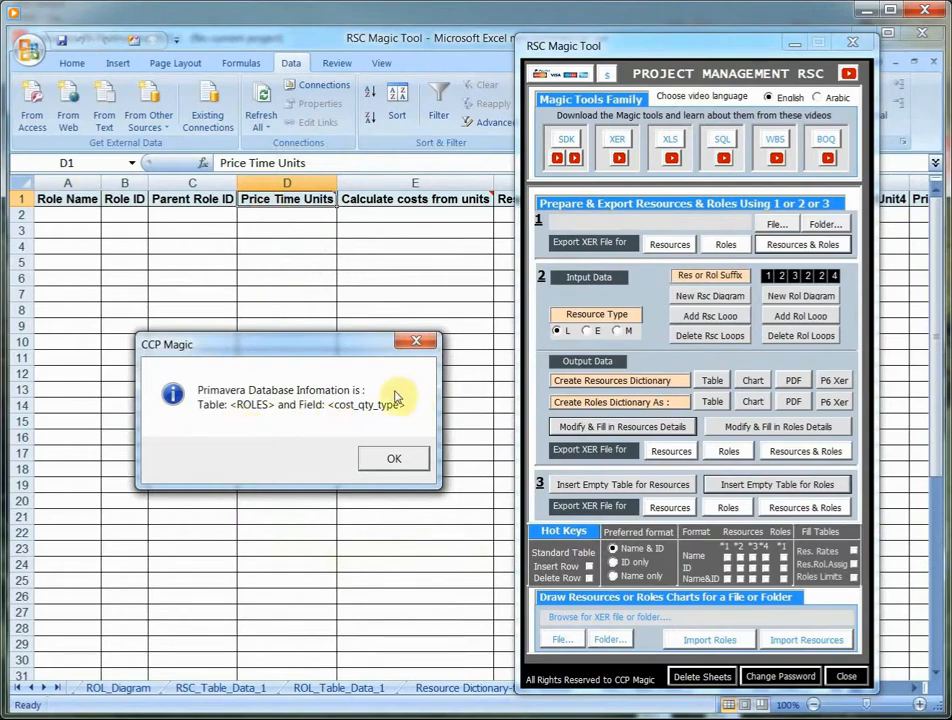
pyautogui.click(395, 458)
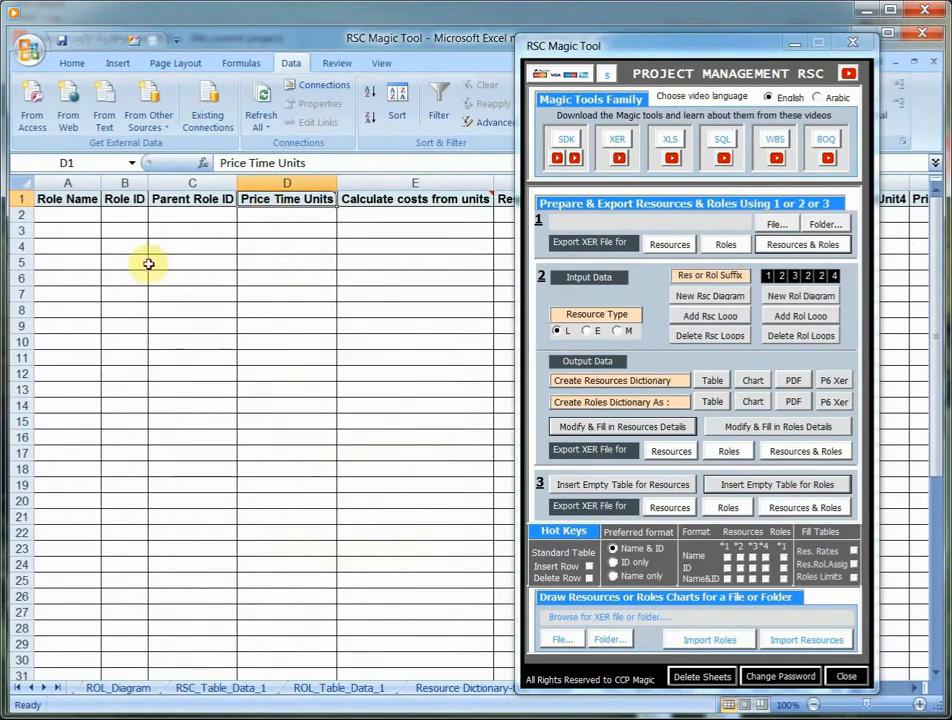
pyautogui.rightClick(76, 200)
pyautogui.click(152, 509)
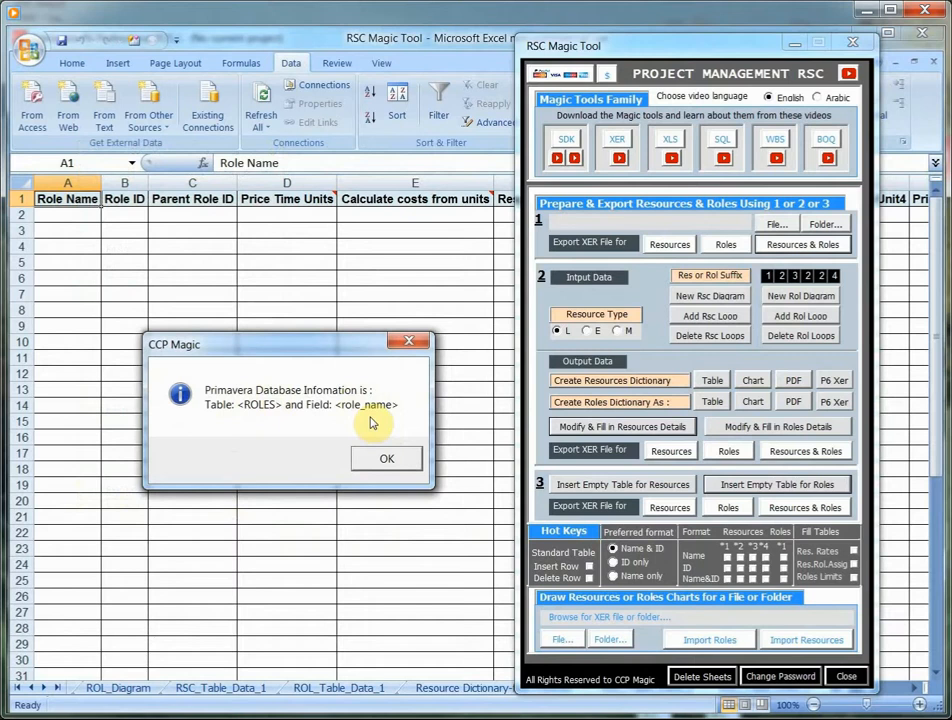
pyautogui.click(387, 460)
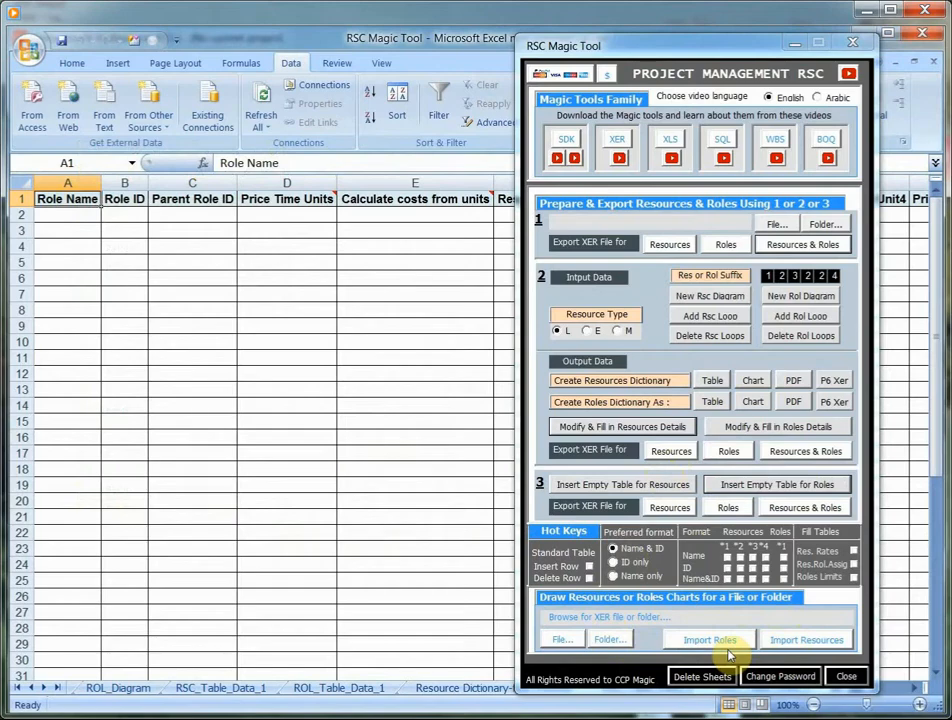
# - Load the Samples XER file from the Desktop for chart drawing and import its resources as a chart
pyautogui.click(566, 645)
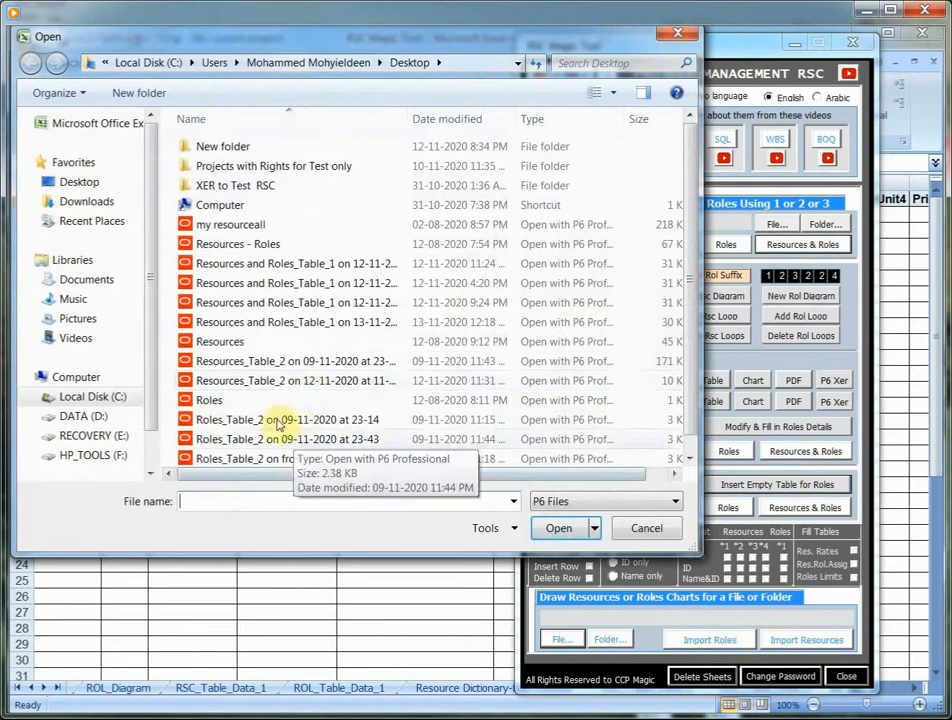
pyautogui.click(281, 422)
pyautogui.scroll(-1, 280, 428)
pyautogui.click(217, 460)
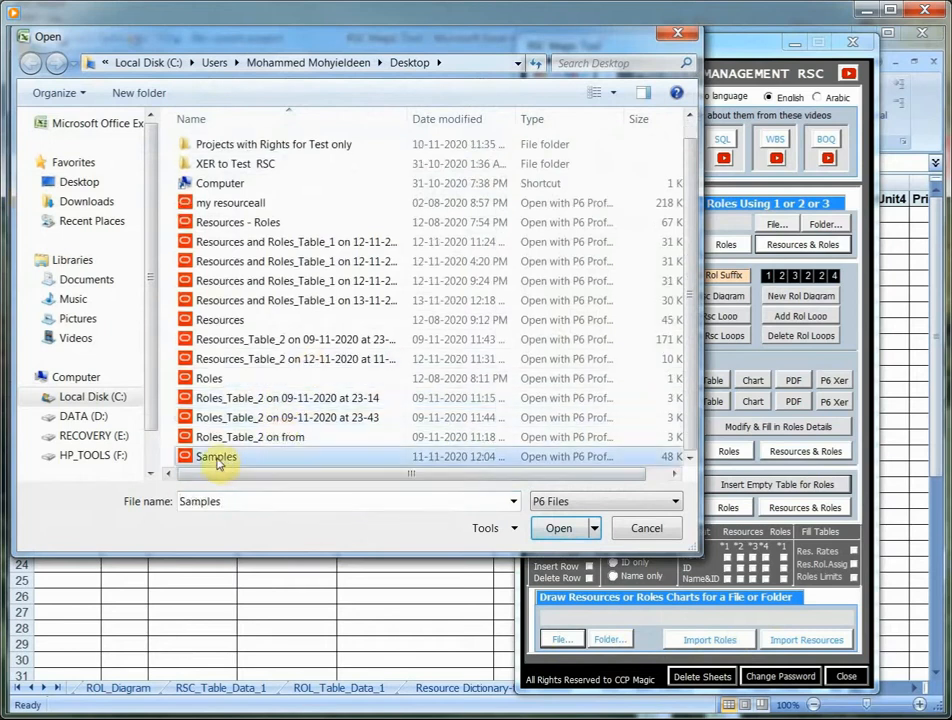
pyautogui.click(553, 528)
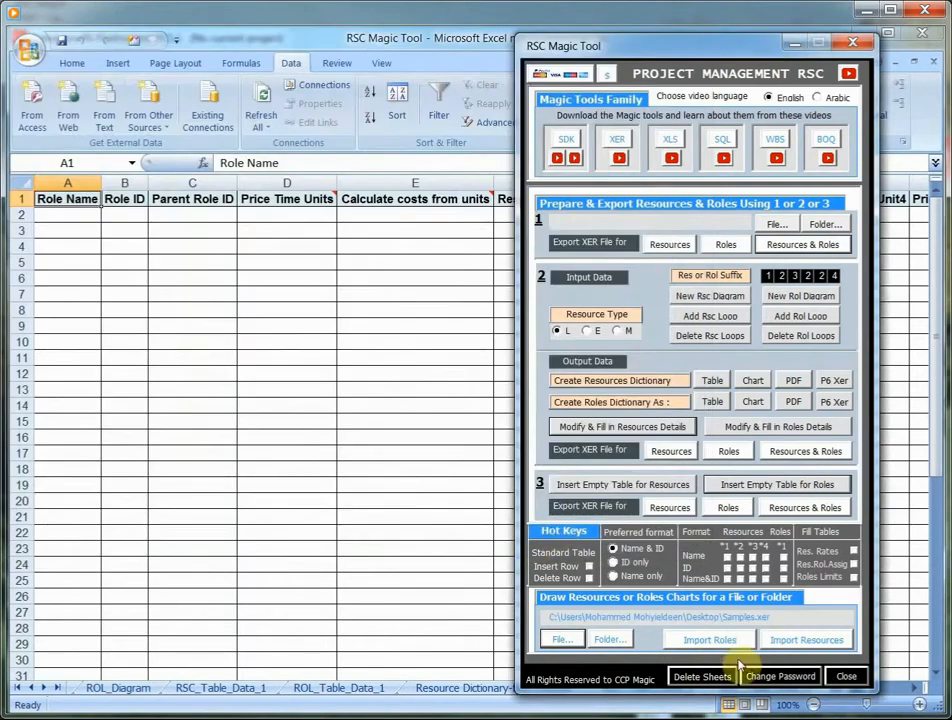
pyautogui.click(795, 640)
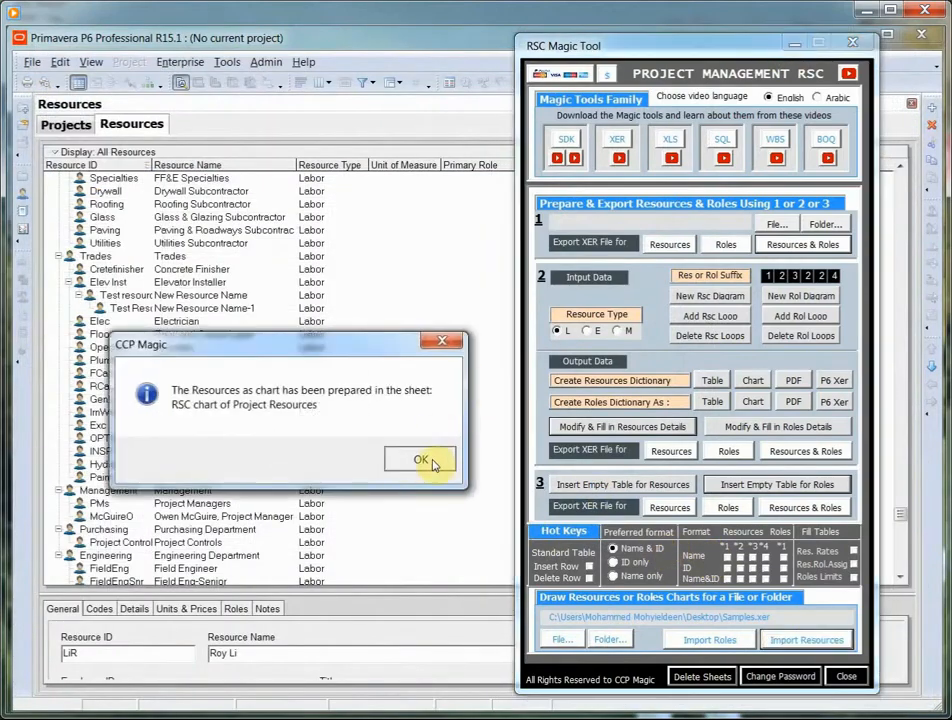
pyautogui.click(435, 461)
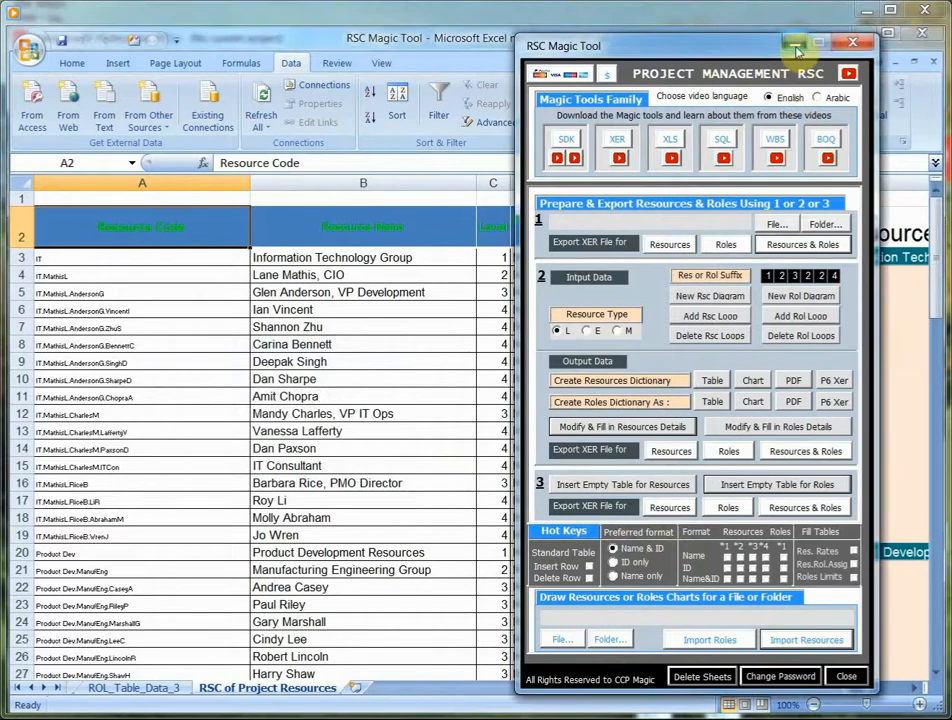
# - Examine the resource table and the hierarchy chart on the RSC of Project Resources sheet, down to the external contractors and subcontractors
pyautogui.click(795, 46)
pyautogui.scroll(-3, 501, 314)
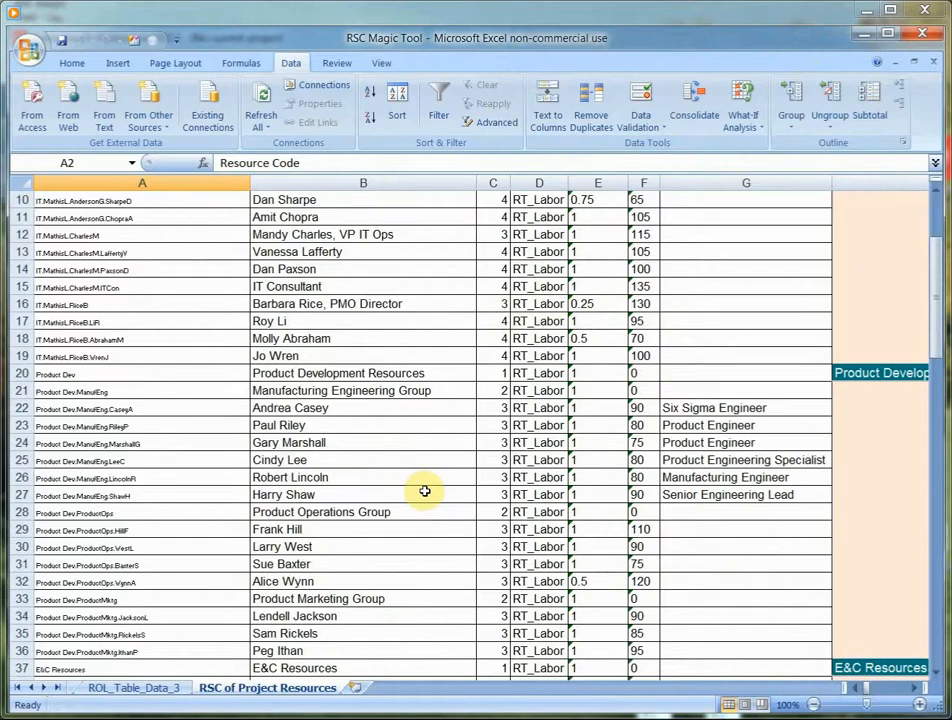
pyautogui.scroll(3, 436, 419)
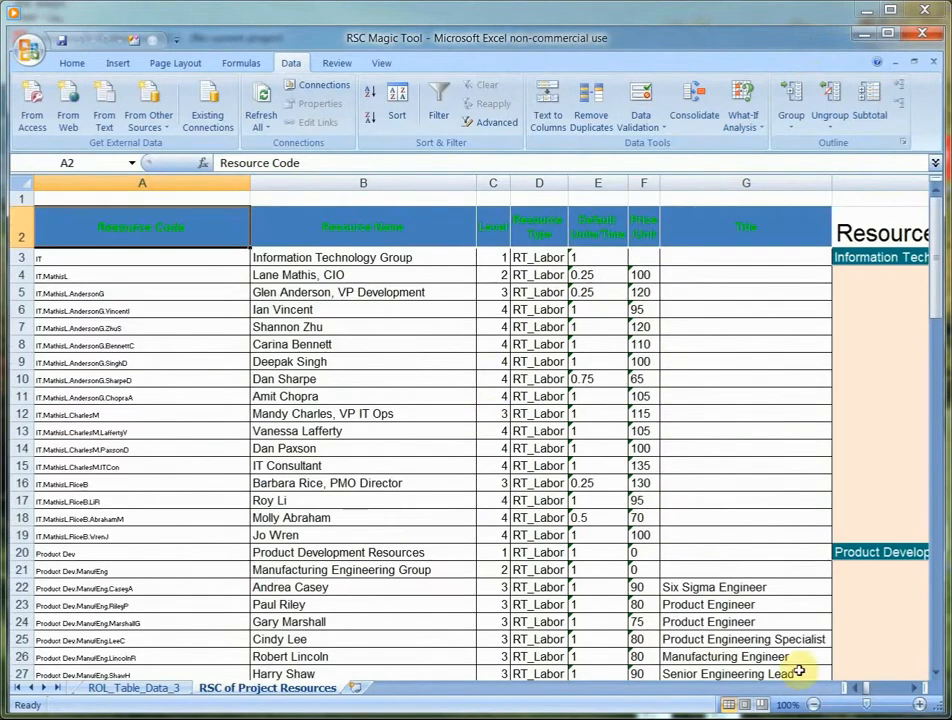
pyautogui.hscroll(8, 914, 688)
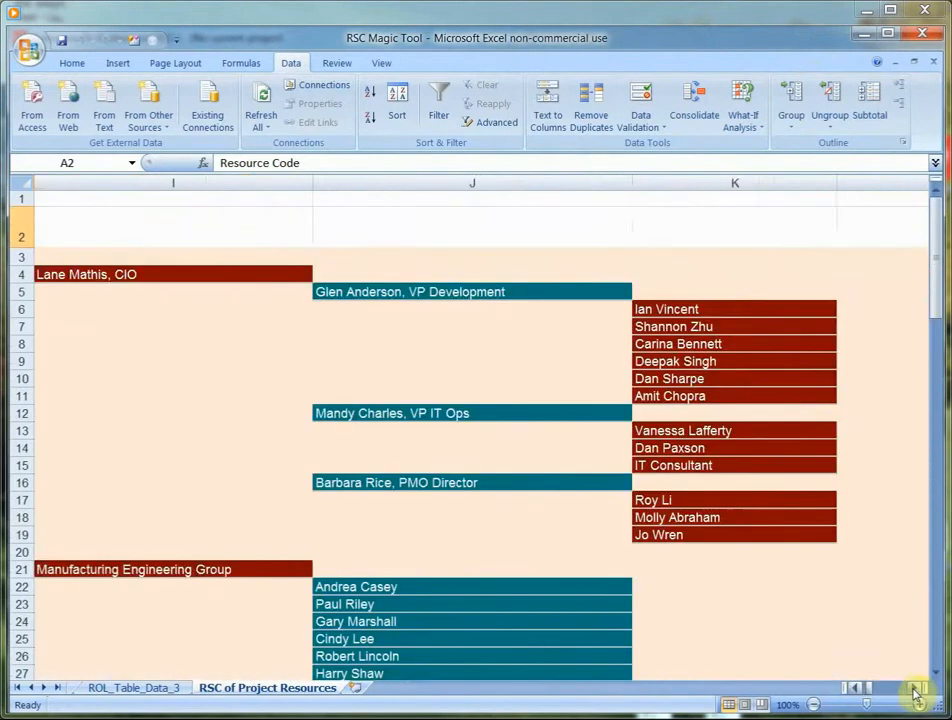
pyautogui.hscroll(1, 914, 688)
pyautogui.scroll(-12, 544, 431)
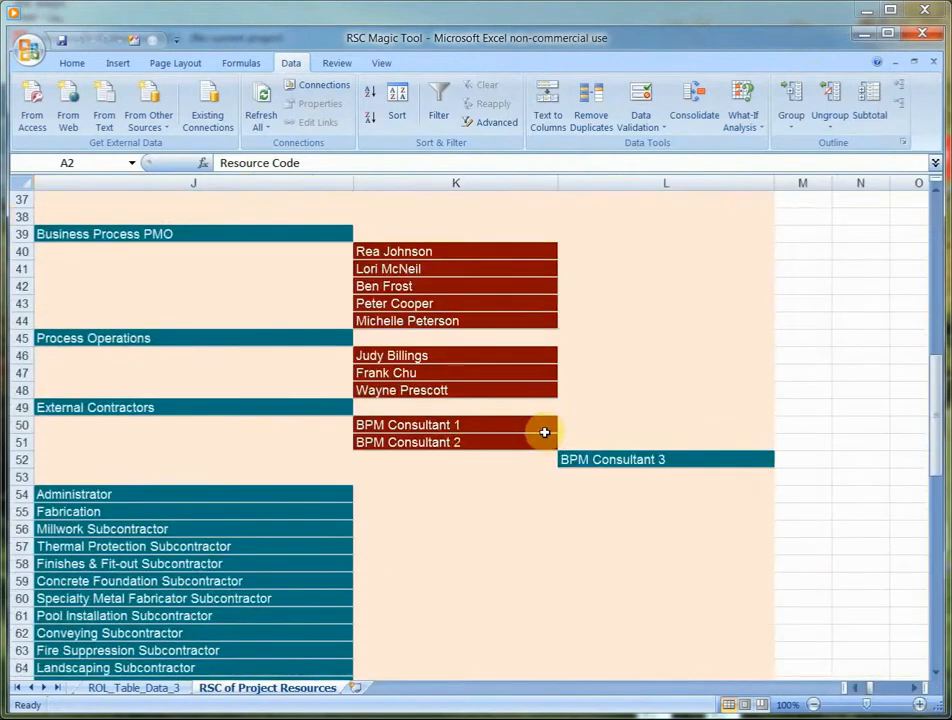
pyautogui.scroll(-2, 544, 431)
# - Bring back the RSC Magic Tool window over the resources chart sheet and reposition it
pyautogui.rightClick(584, 463)
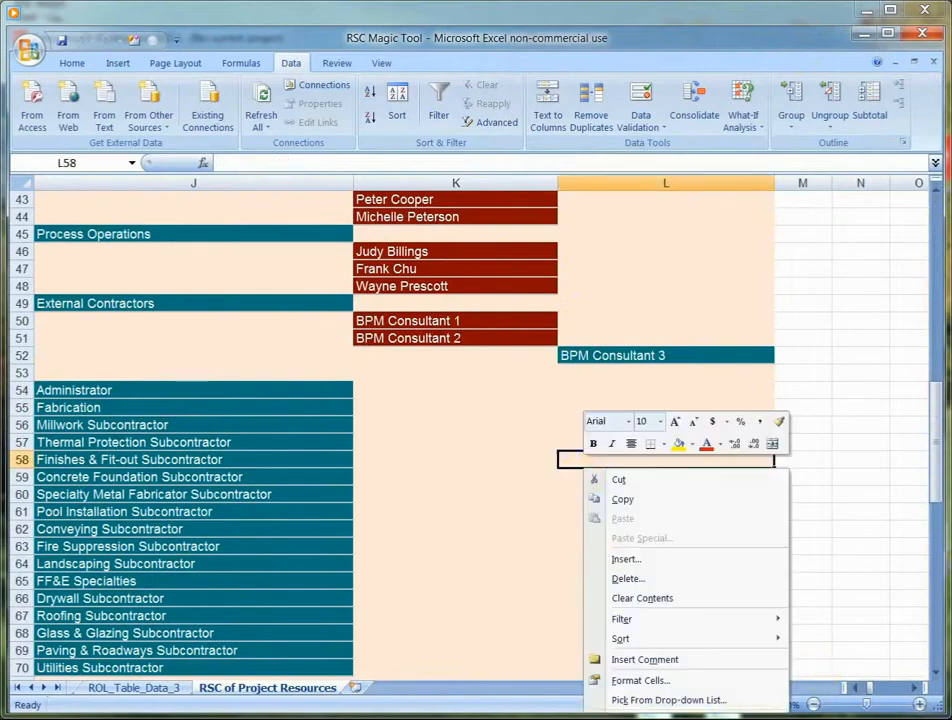
pyautogui.click(694, 704)
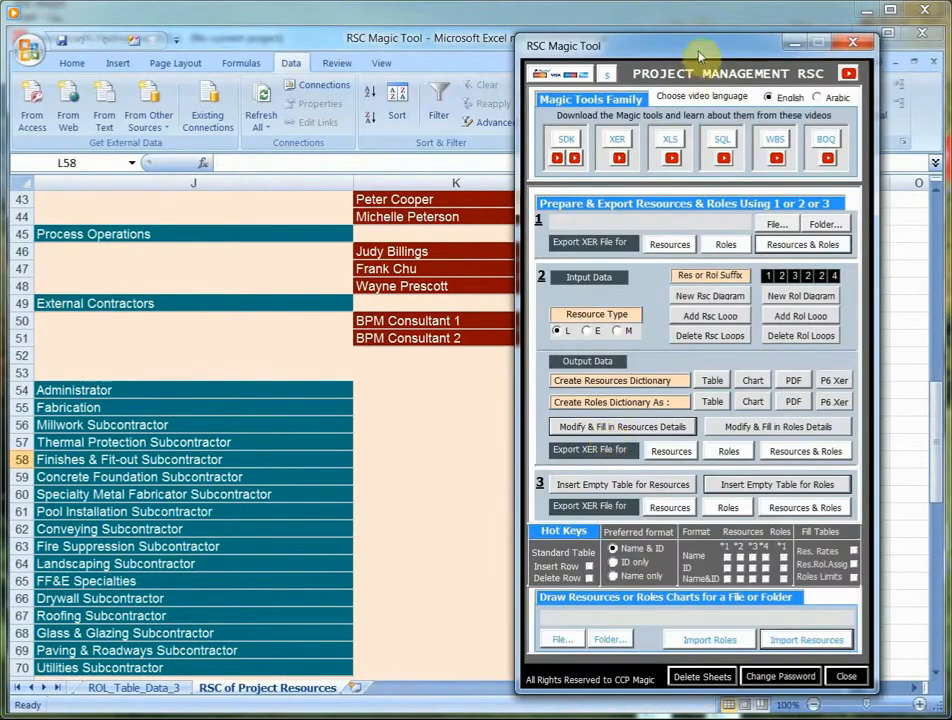
pyautogui.moveTo(701, 53); pyautogui.dragTo(615, 57)
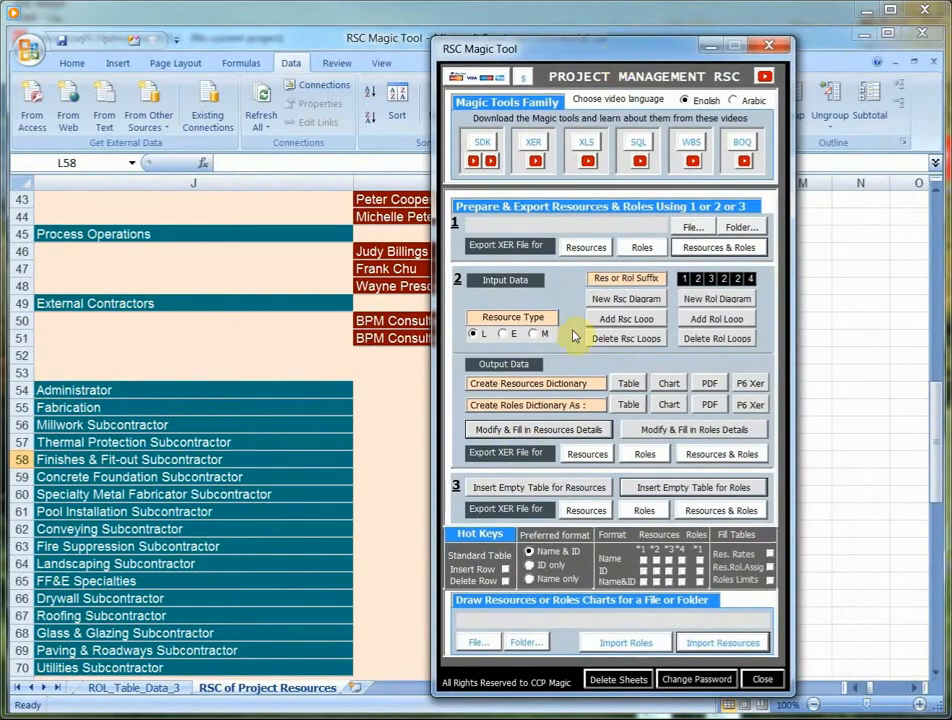